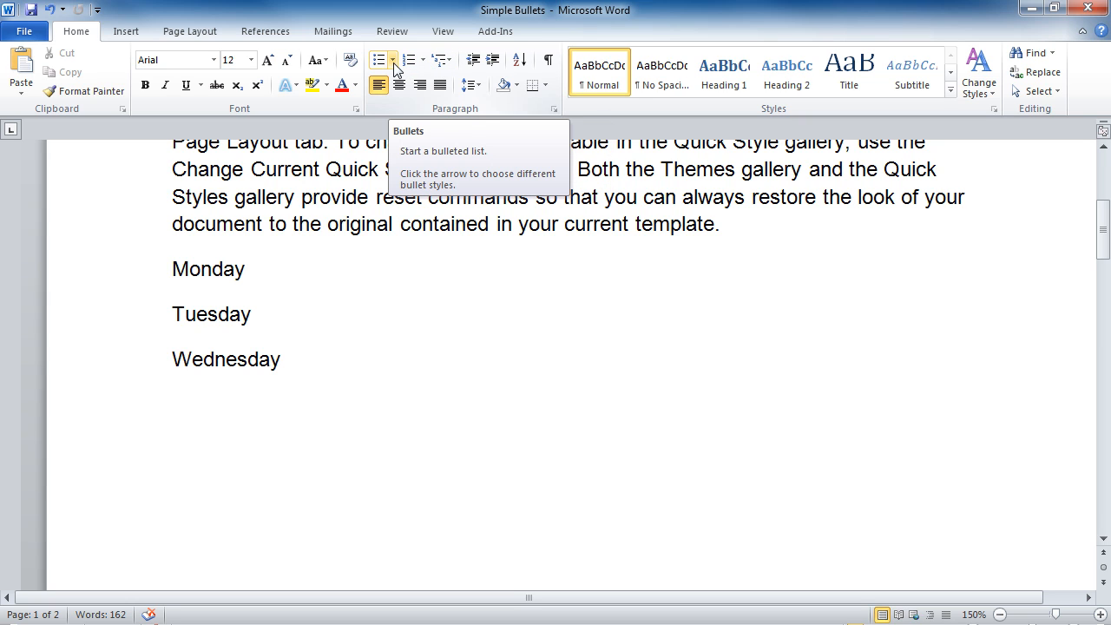
- Review the bullet, numbering and multilevel list libraries, including the settings for defining a new bullet
left_click(393, 60)
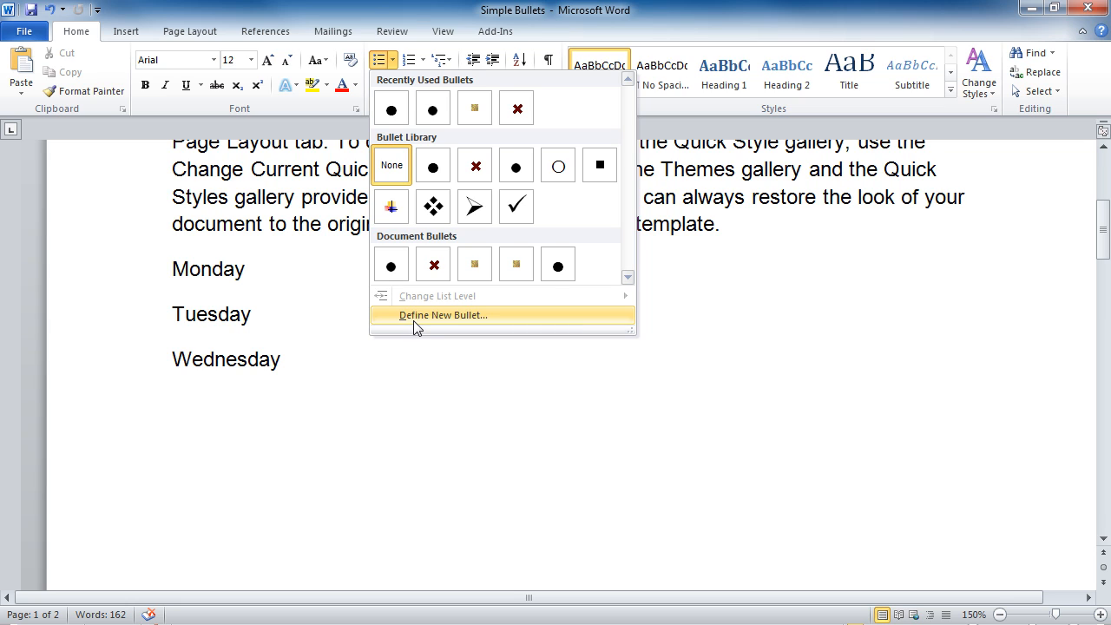
left_click(461, 318)
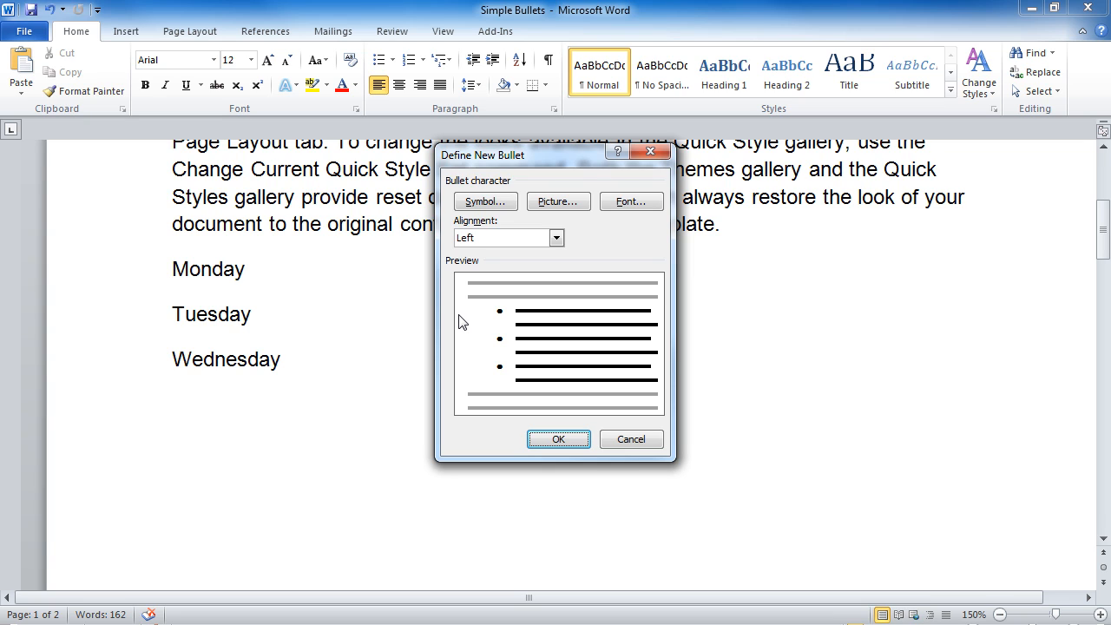
left_click(630, 441)
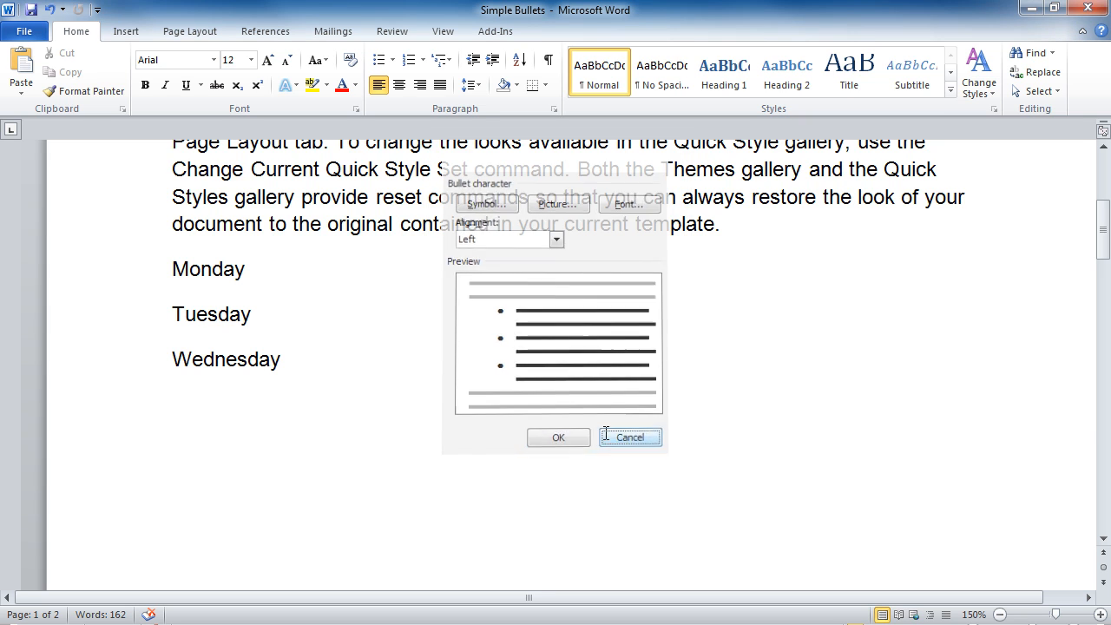
left_click(423, 61)
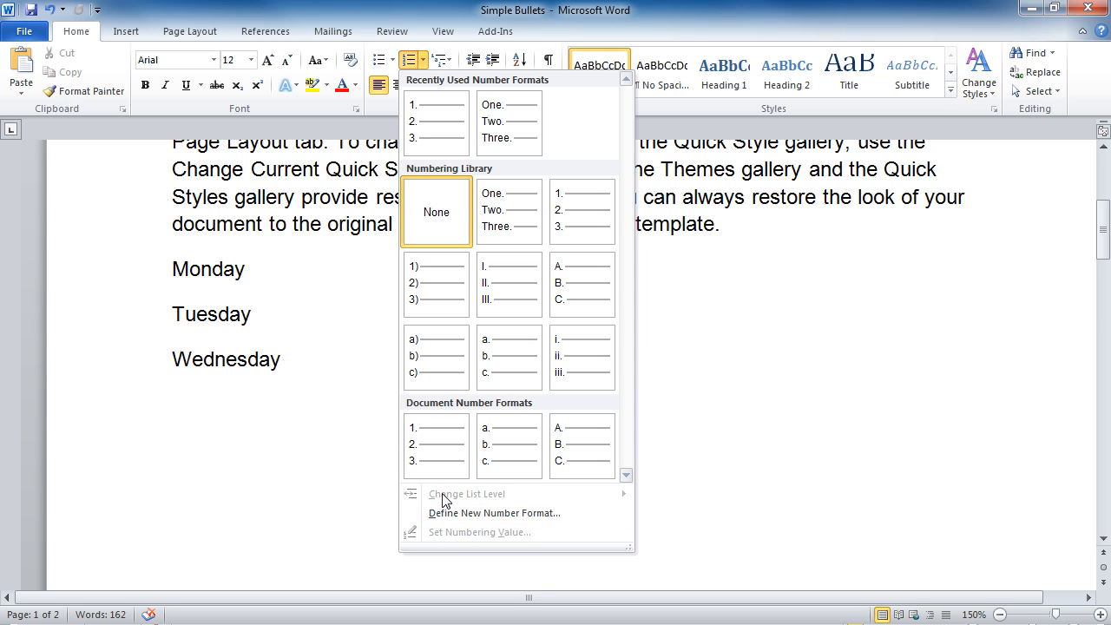
left_click(449, 59)
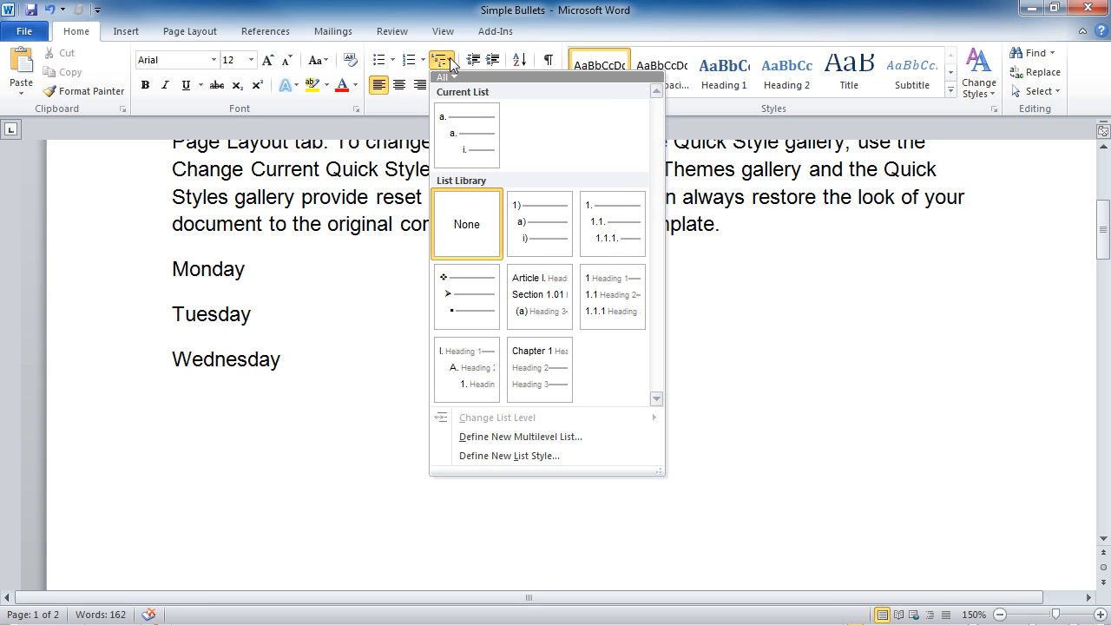
left_click(383, 280)
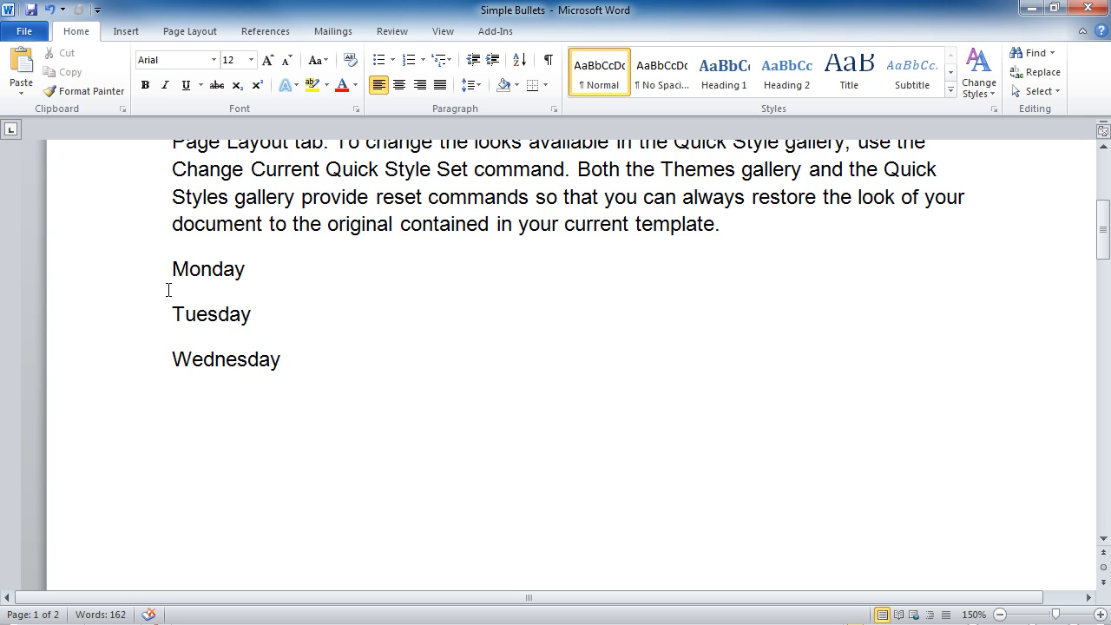
- Format the Monday, Tuesday and Wednesday lines as a bulleted list with round bullets, previewing other bullet styles without applying one
left_click_drag(141, 274, 149, 359)
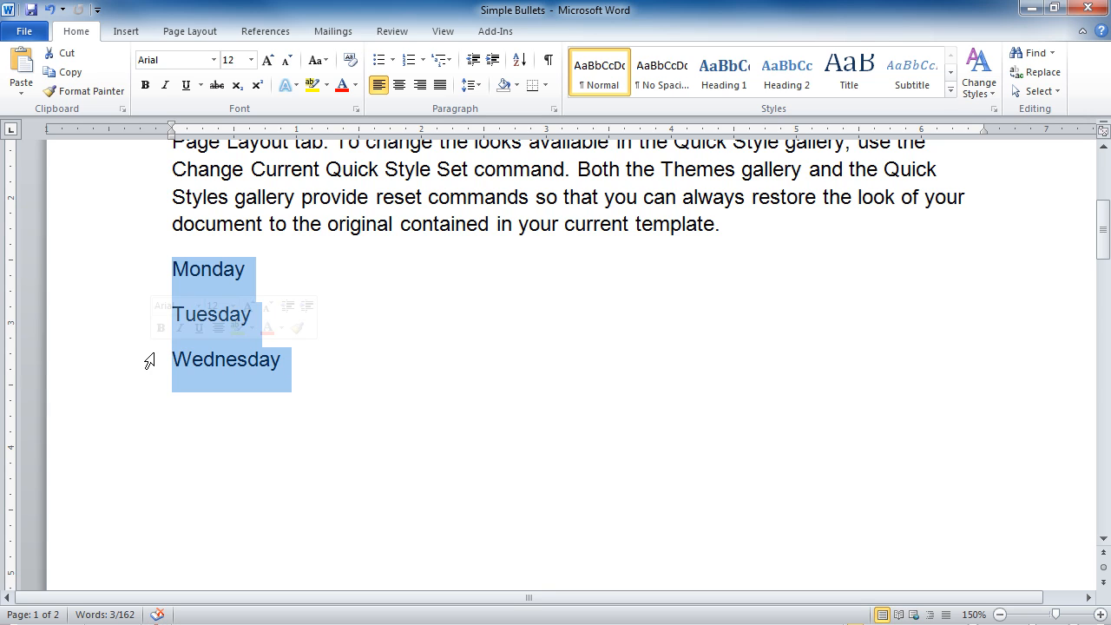
left_click(378, 60)
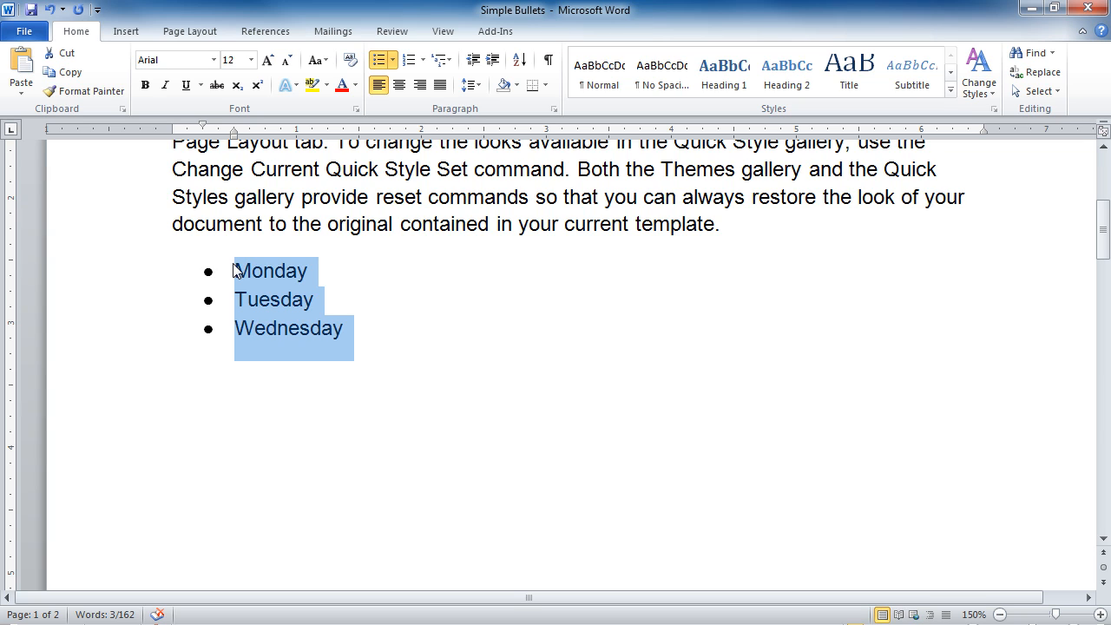
left_click(394, 60)
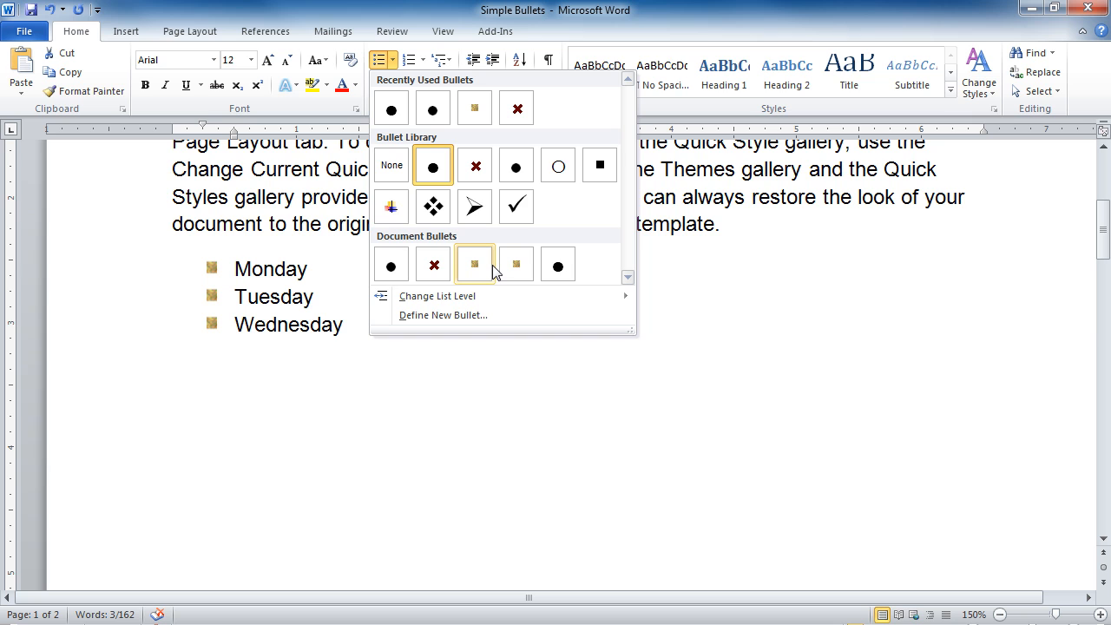
key("Escape")
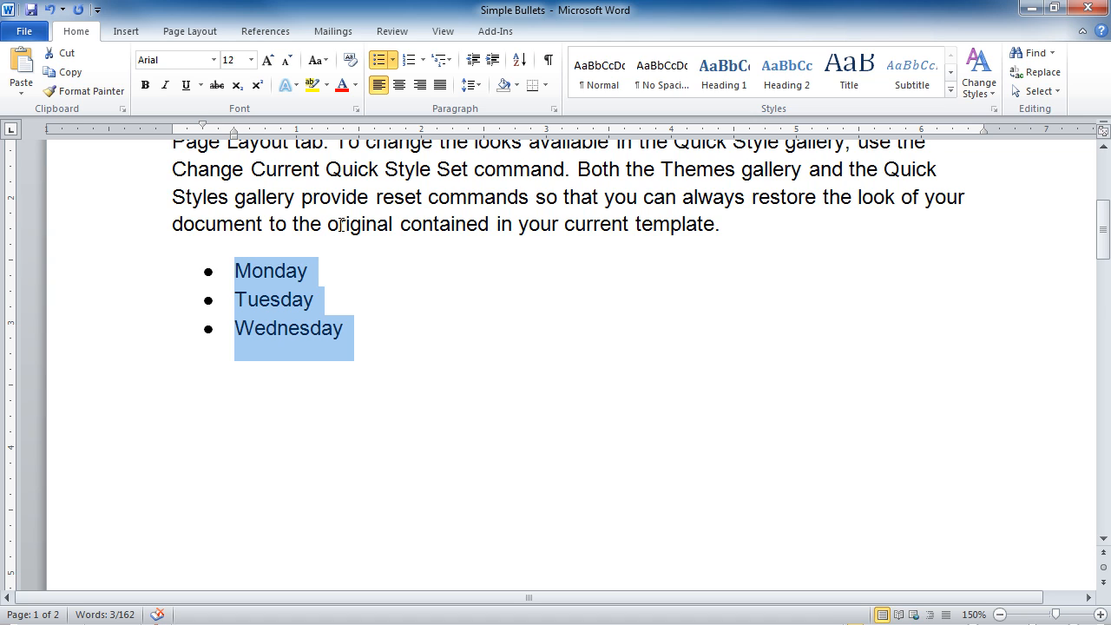
- Add Thursday and Friday as bulleted items below Wednesday, and start one more empty bullet after Friday
left_click(212, 382)
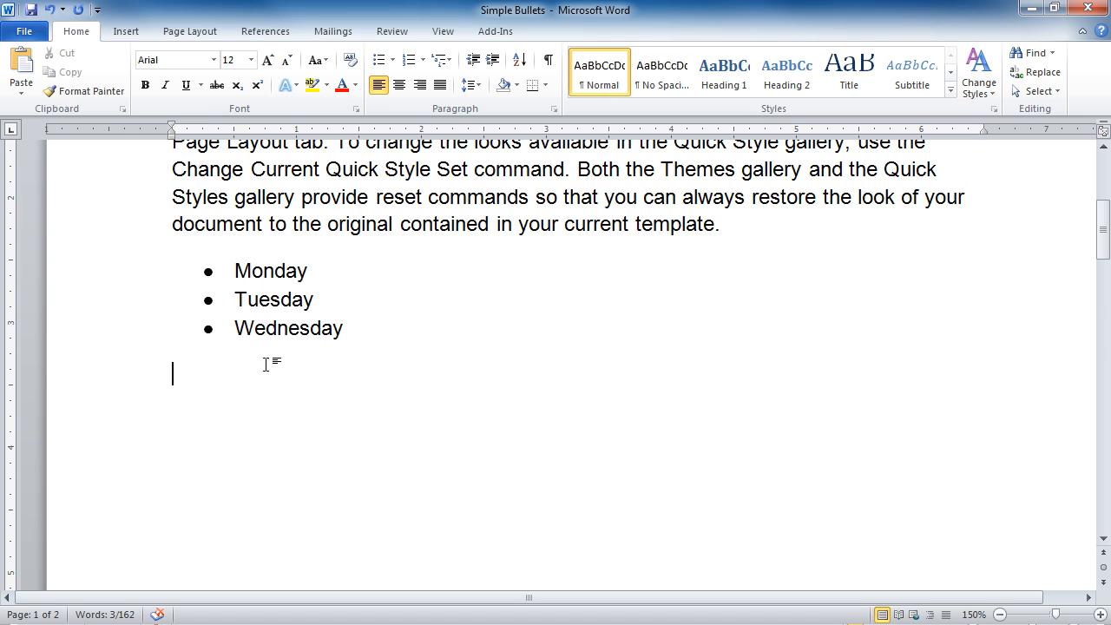
left_click(379, 61)
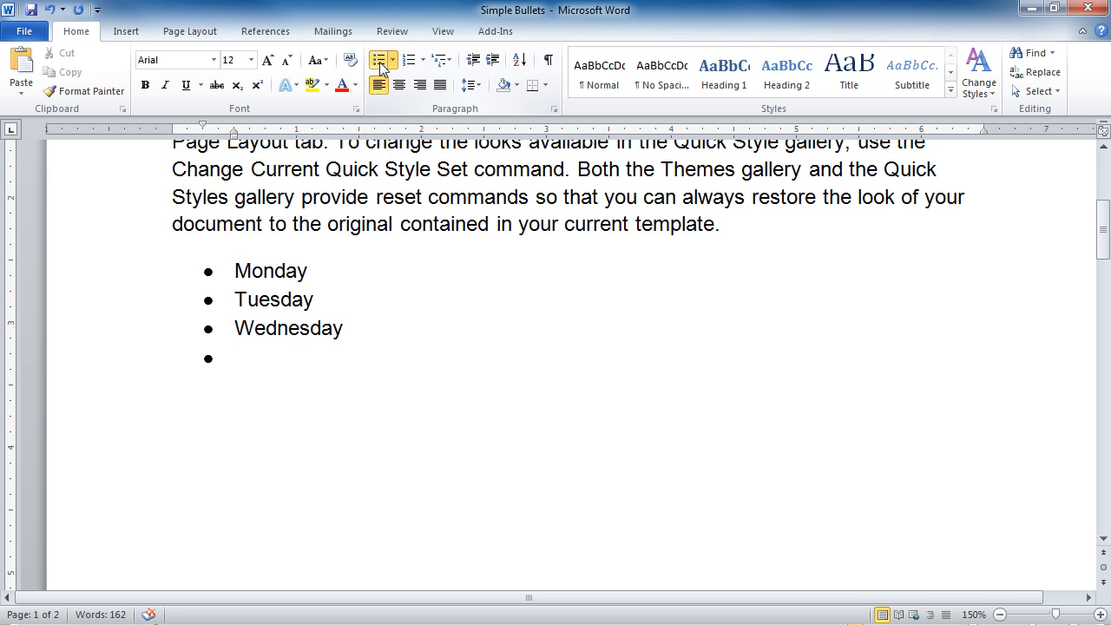
left_click(382, 66)
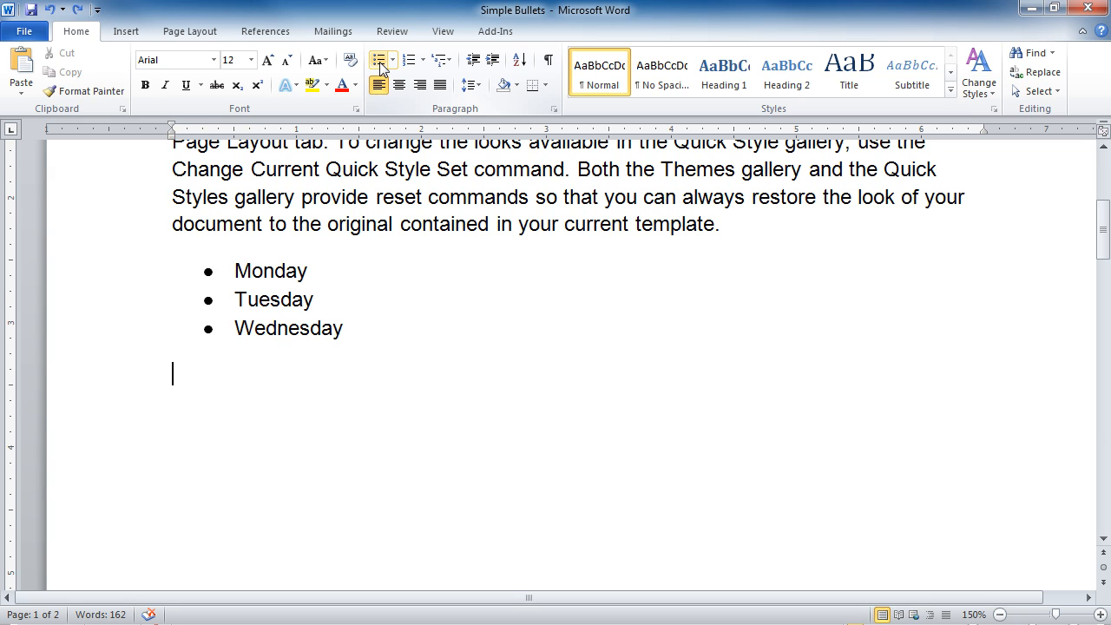
type("*")
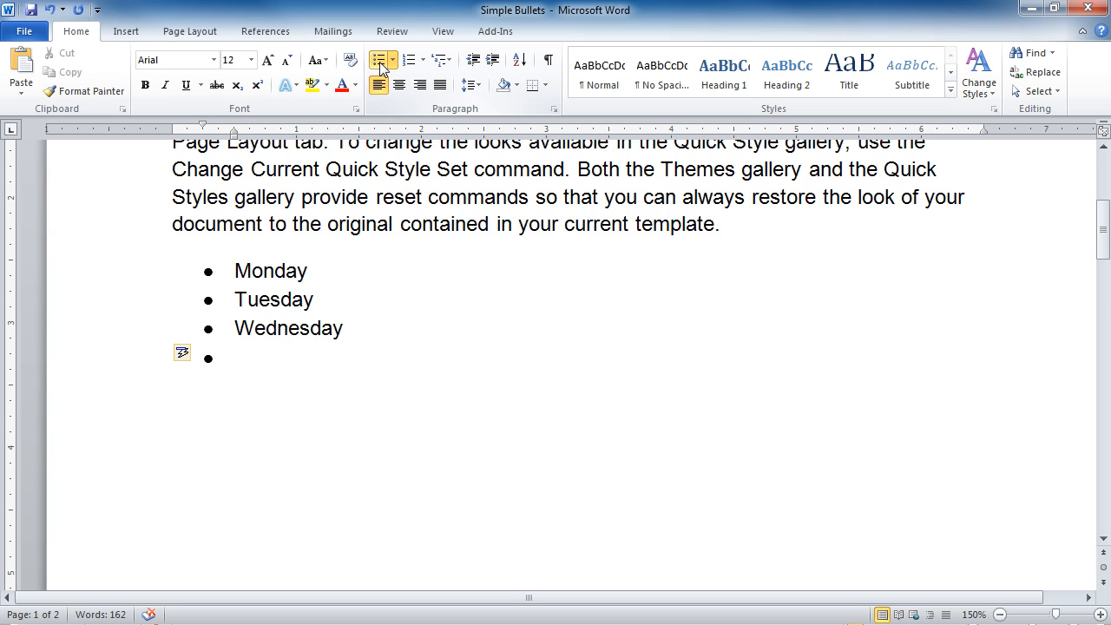
type(" Thursday")
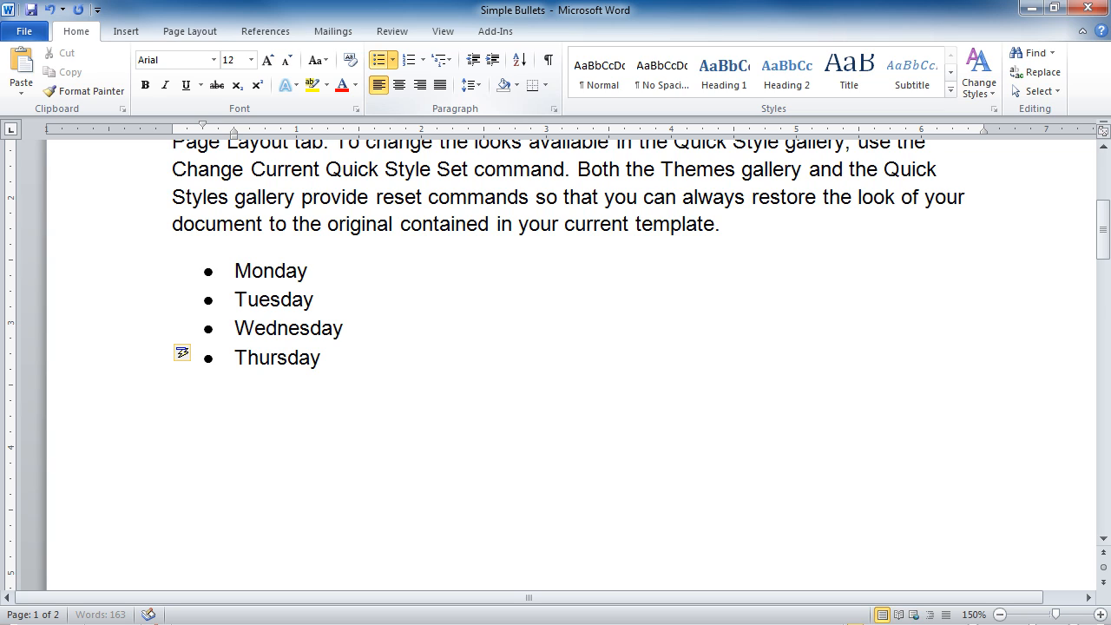
key("Return")
type("Friday")
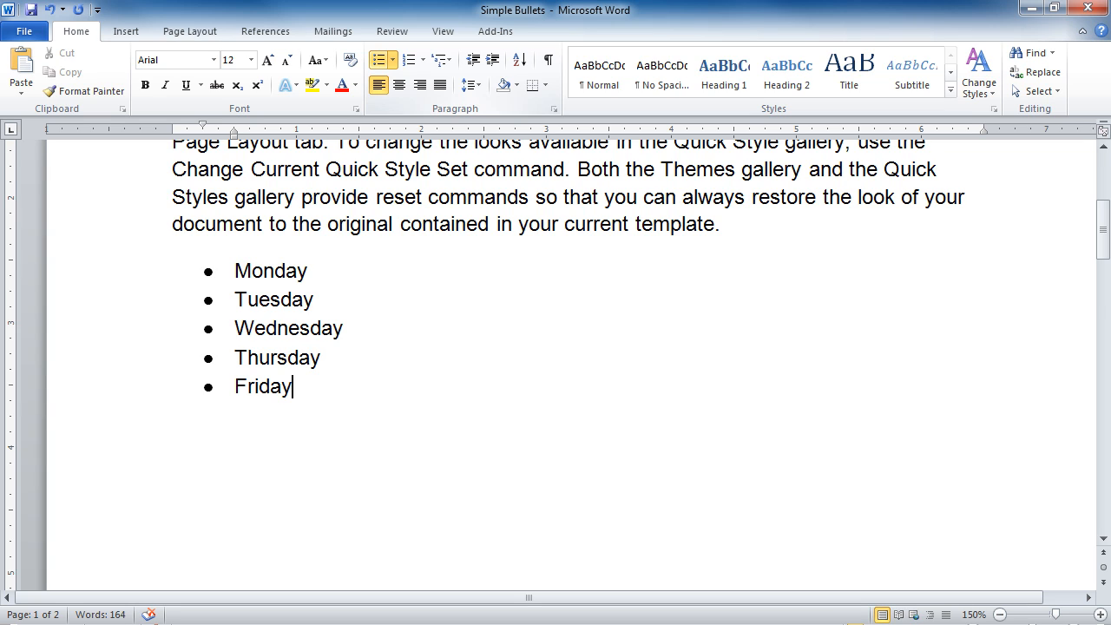
key("Return")
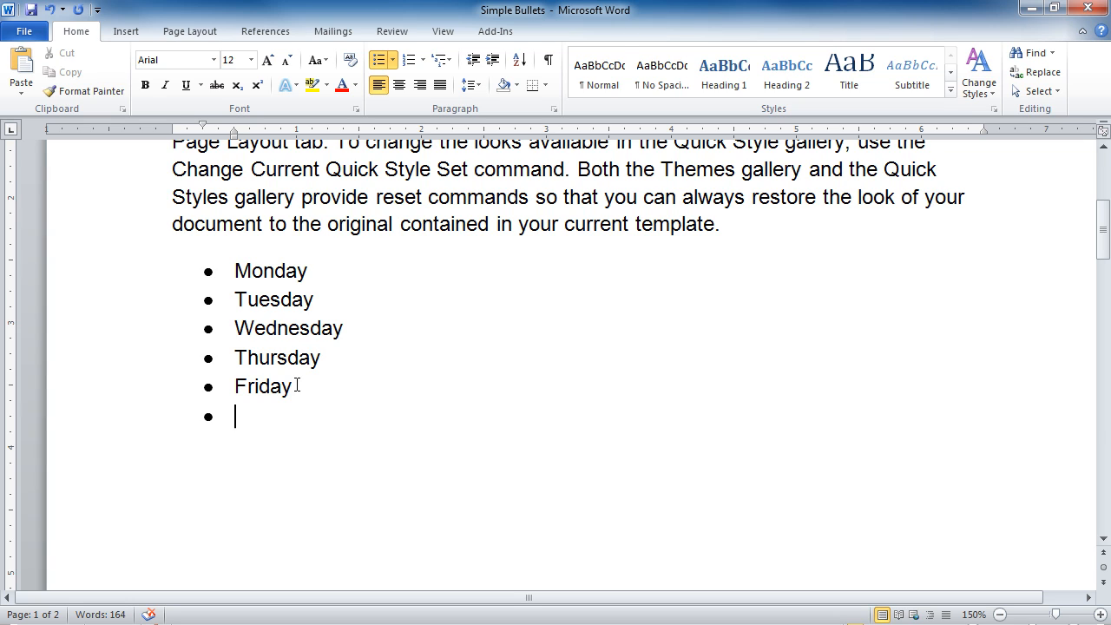
- Try ending the bulleted list at the empty bullet below Friday, undoing each attempt
key("Return")
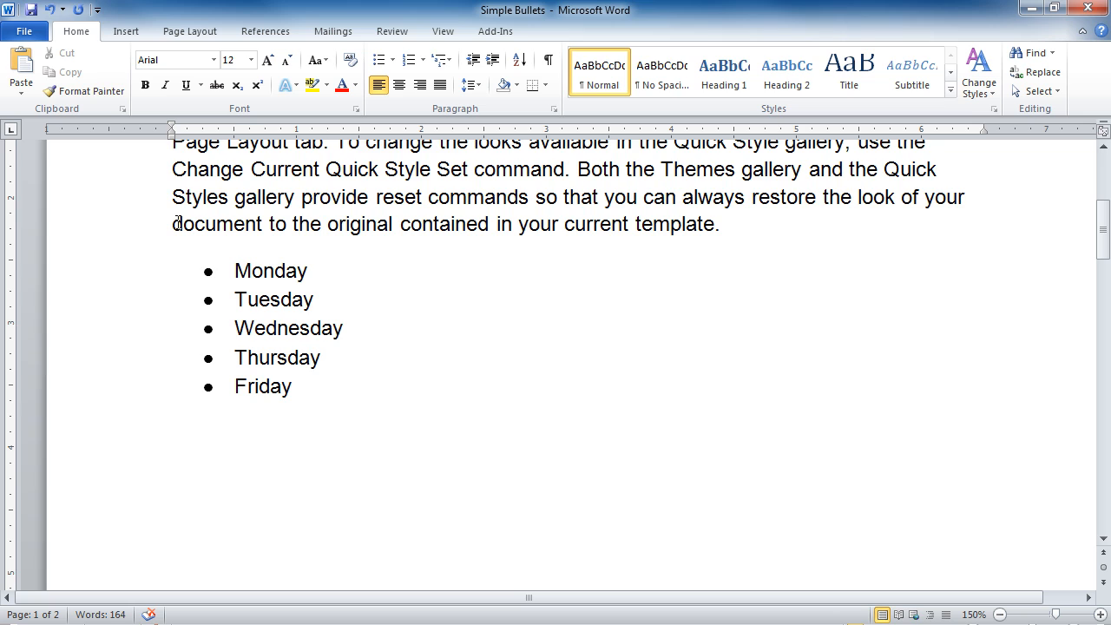
key("ctrl+z")
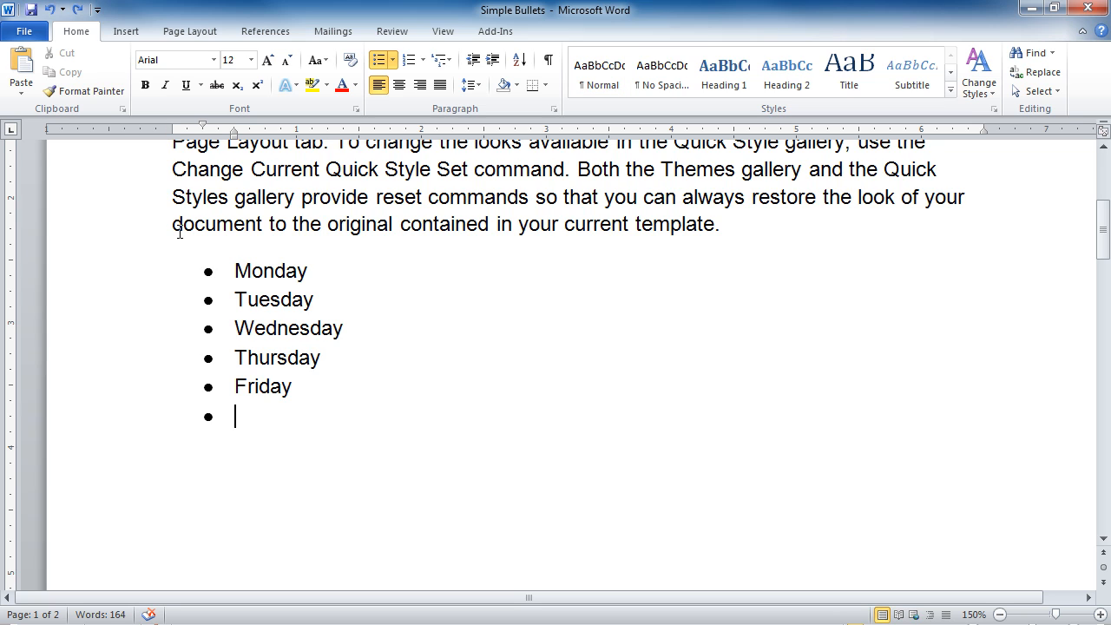
left_click(378, 63)
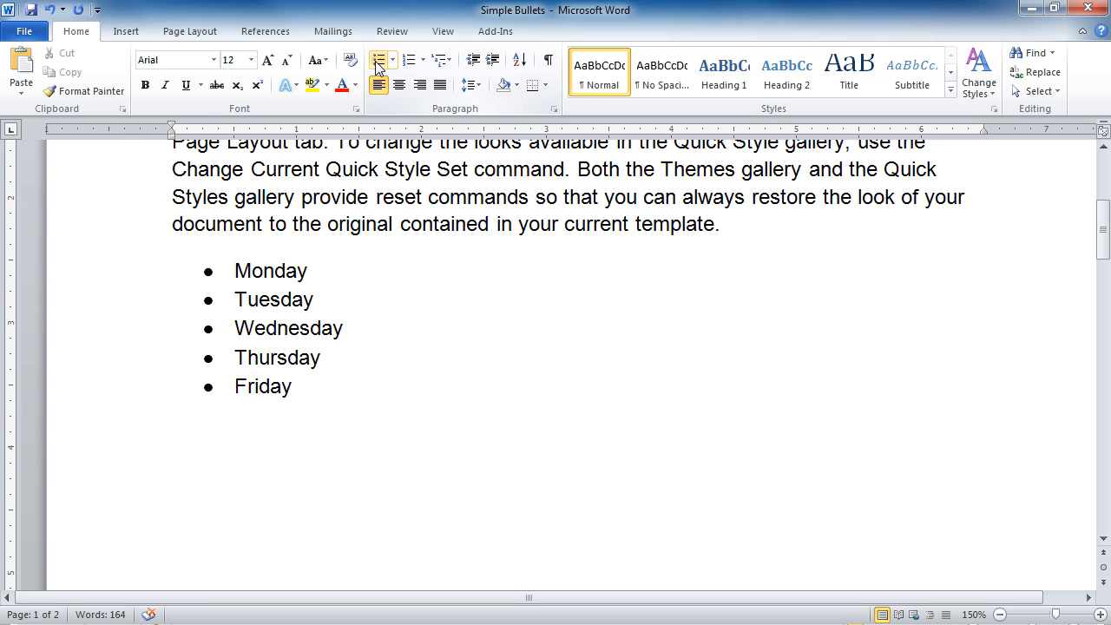
left_click(378, 63)
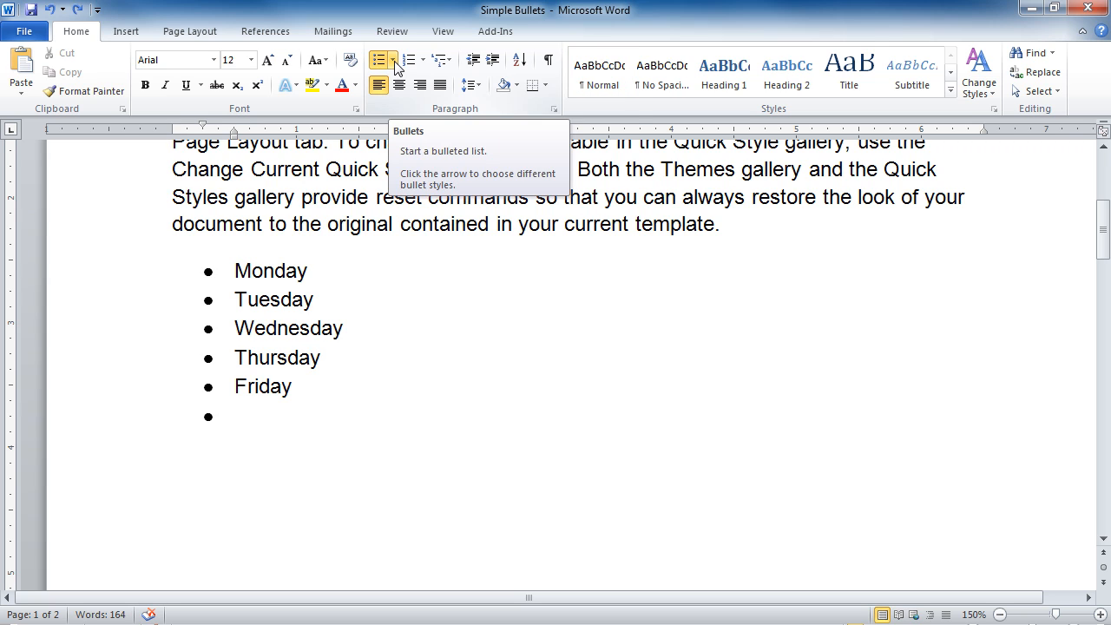
- End the list by setting the bullet style of the empty item below Friday to None
left_click(393, 61)
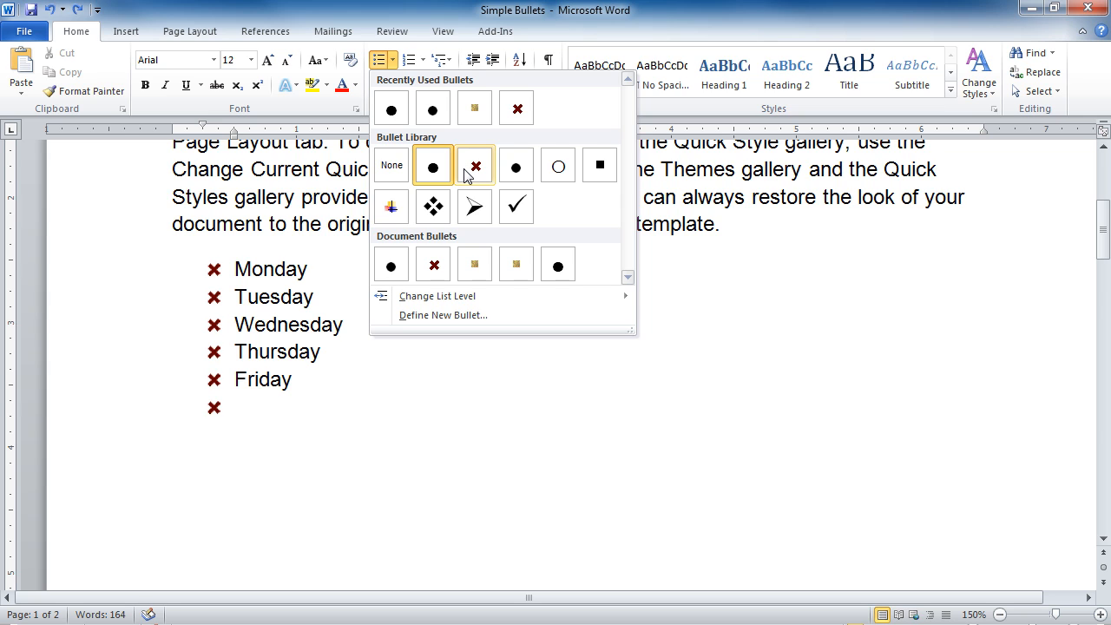
left_click(395, 166)
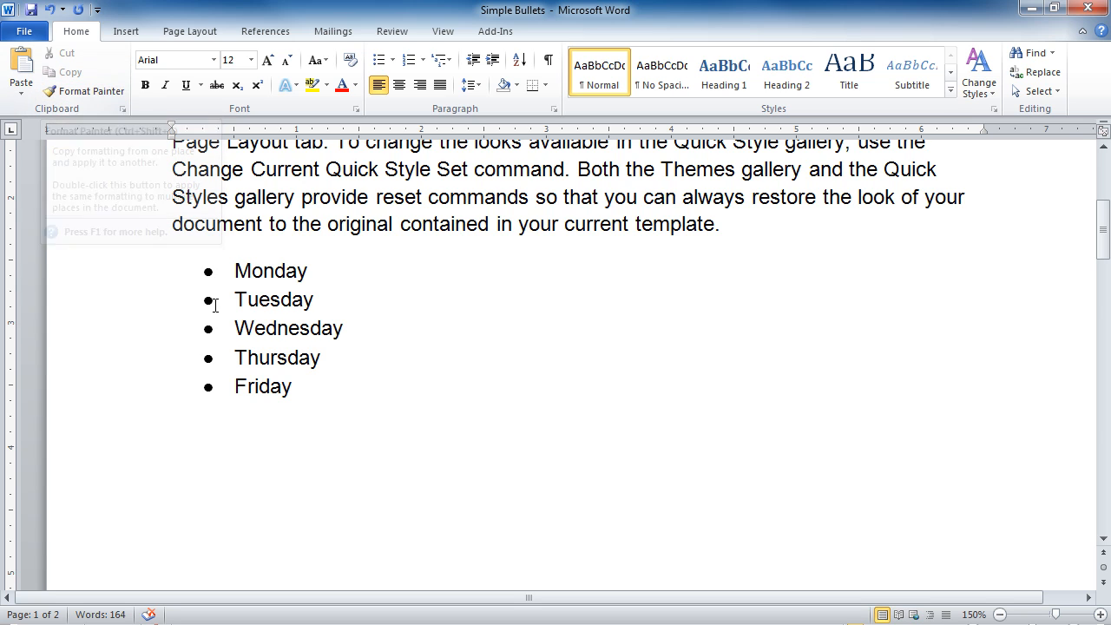
- Remove the bullet from Friday and reapply it by copying Monday's formatting with Format Painter
left_click(235, 386)
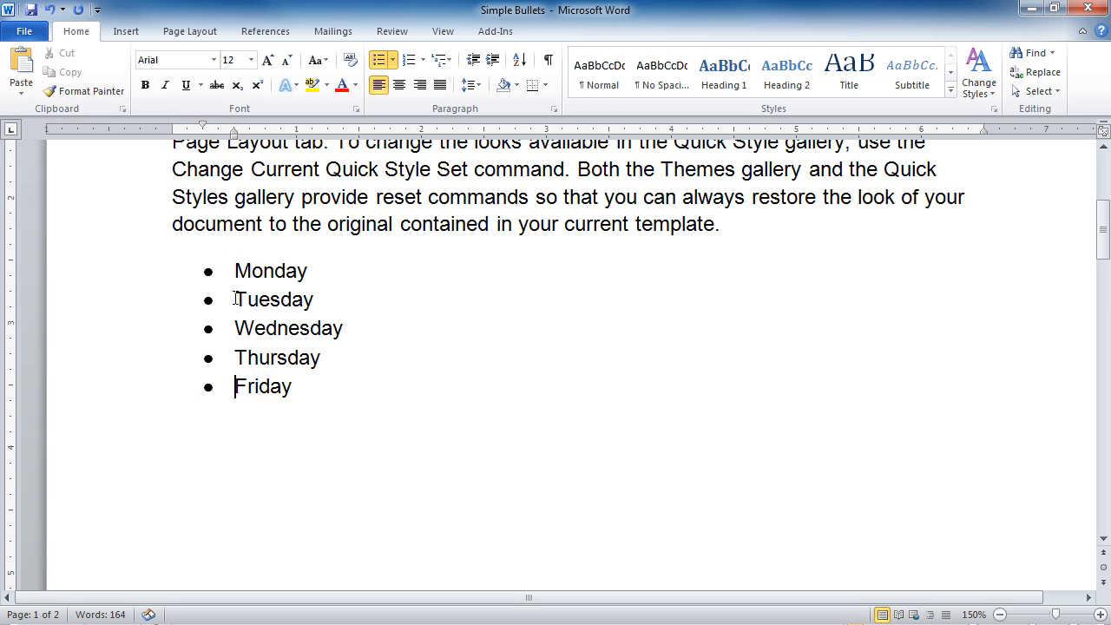
left_click(380, 65)
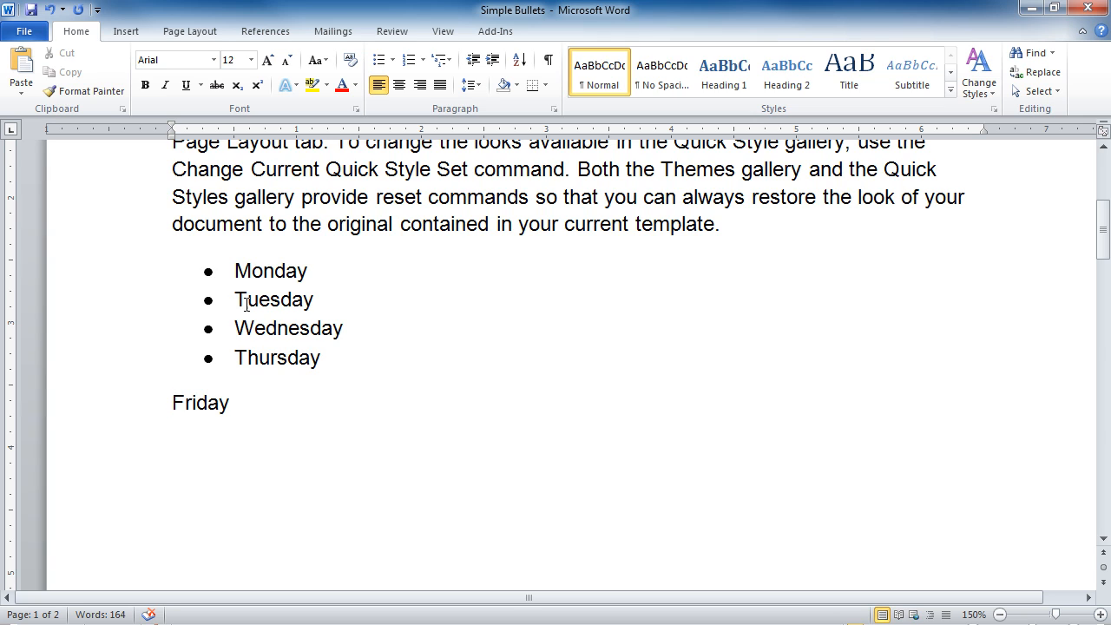
left_click(254, 271)
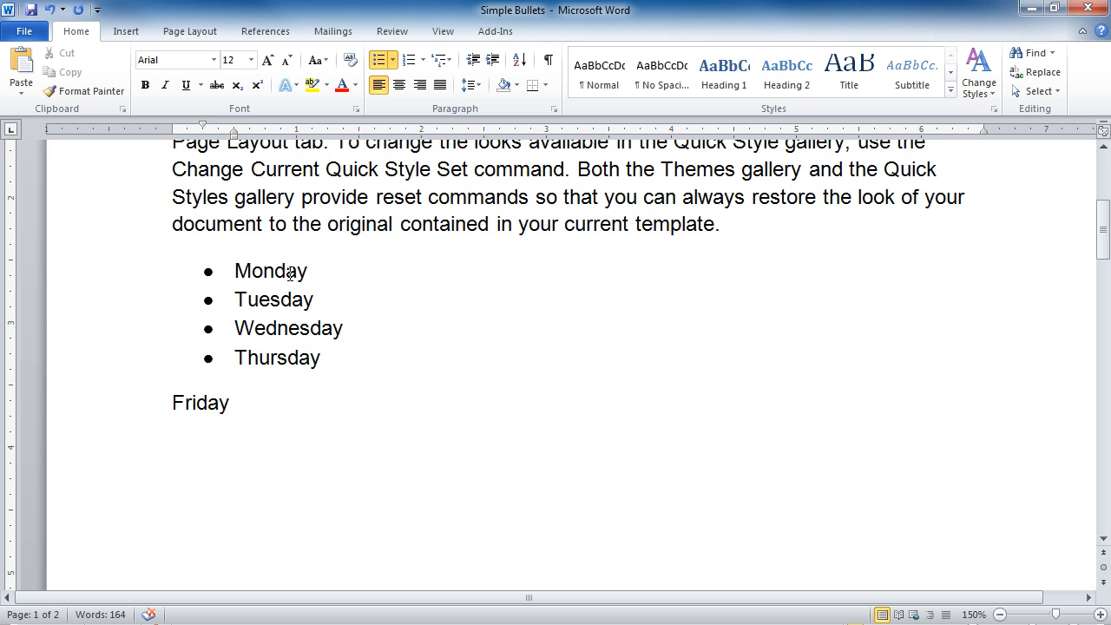
left_click(90, 95)
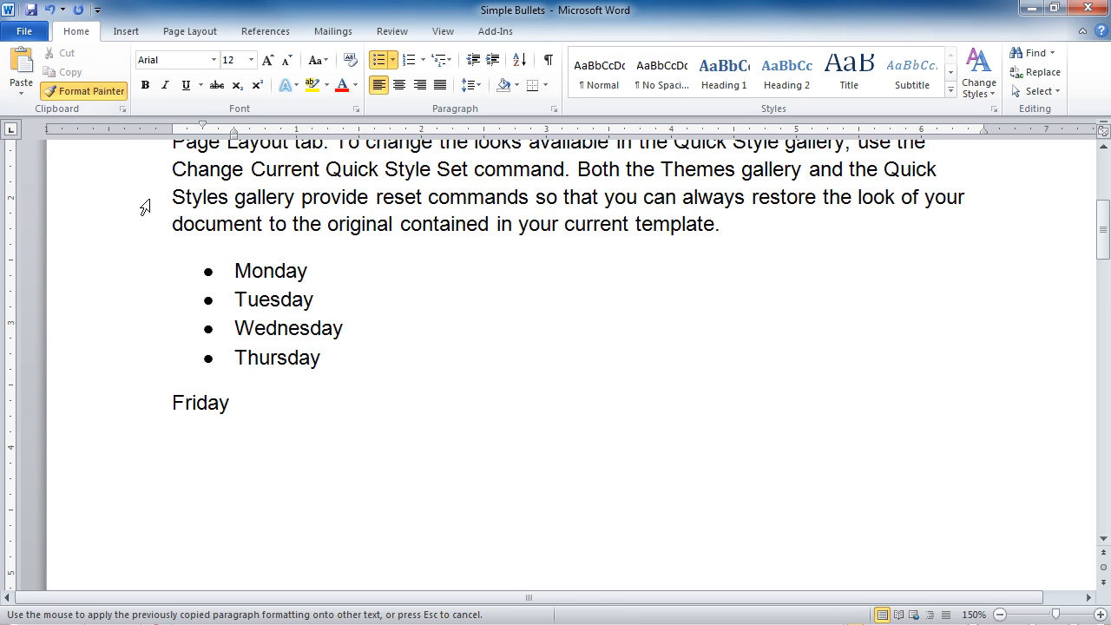
left_click(145, 406)
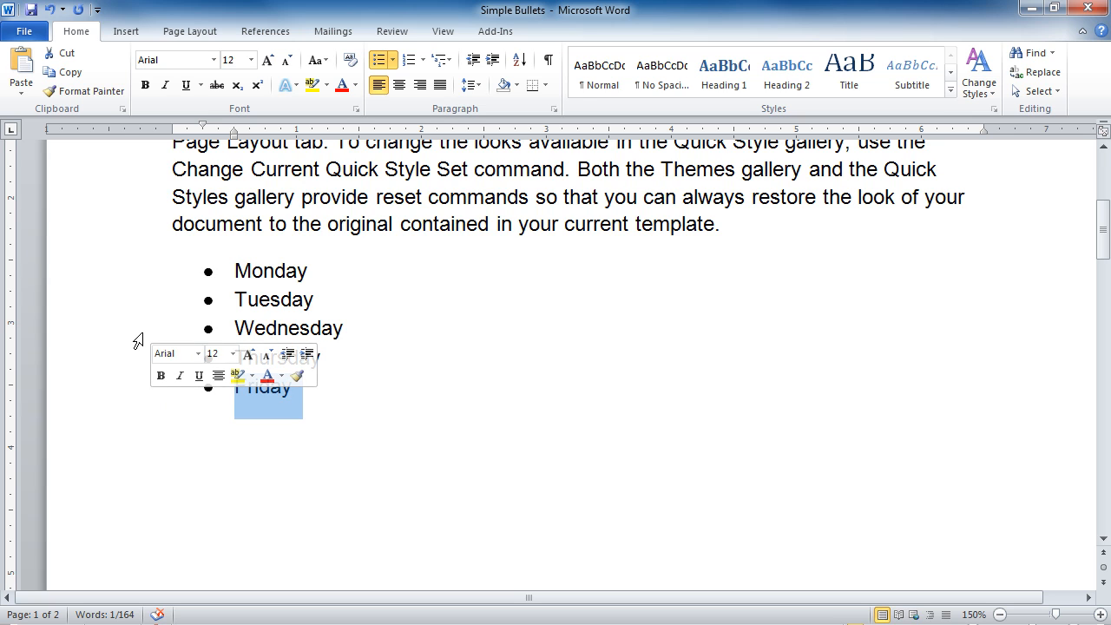
- Remove the bullets from Wednesday, Thursday and Friday, and reapply them line by line with Format Painter using Monday's formatting
left_click_drag(139, 338, 136, 384)
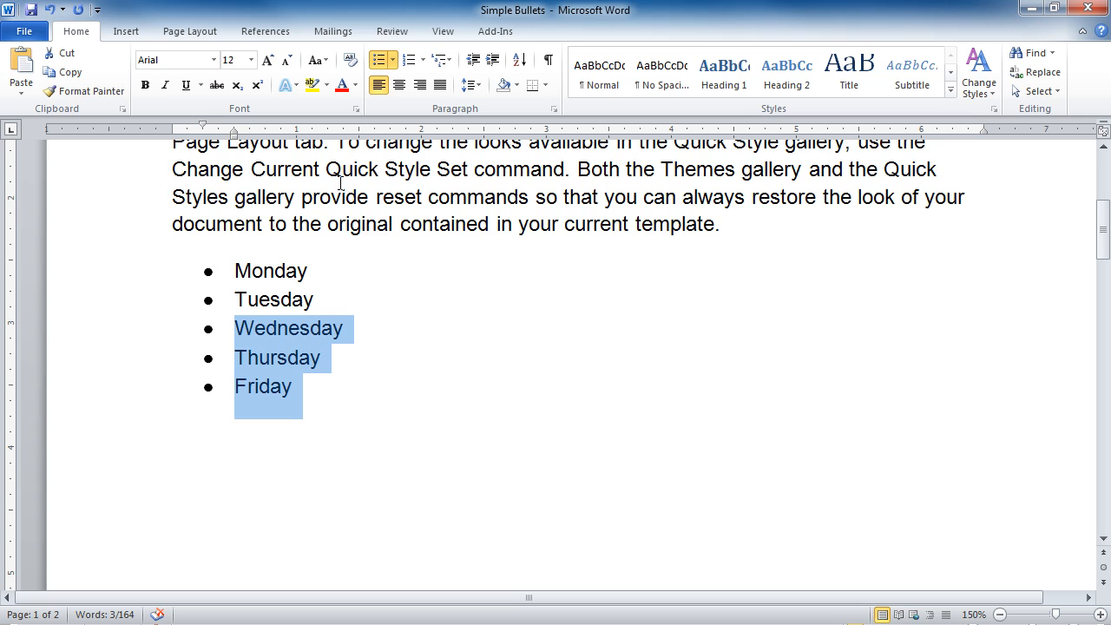
left_click(379, 61)
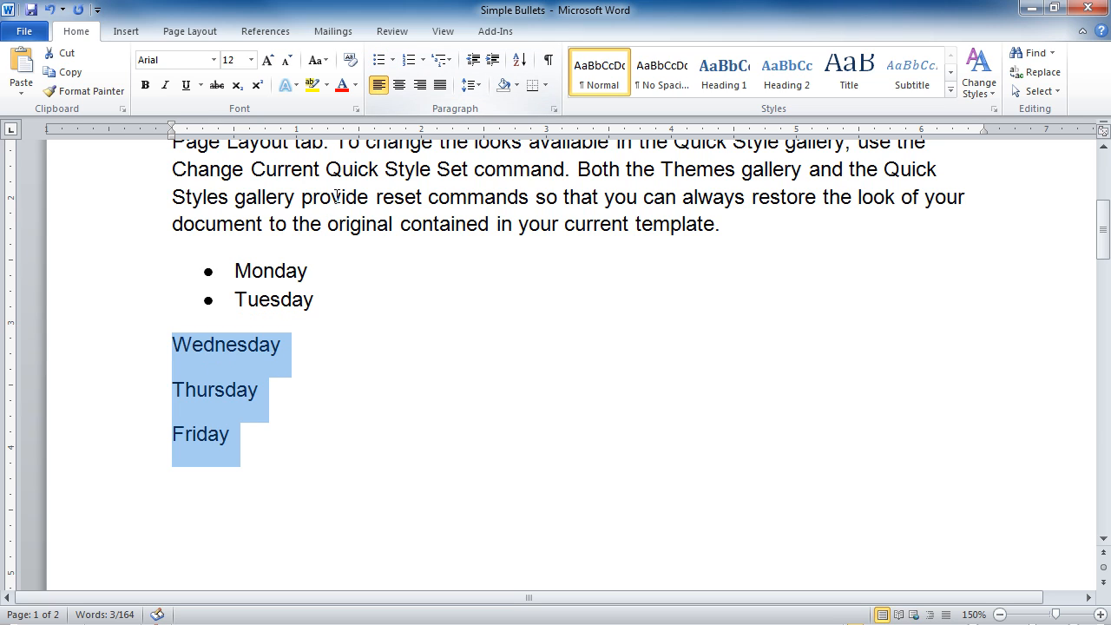
left_click(252, 271)
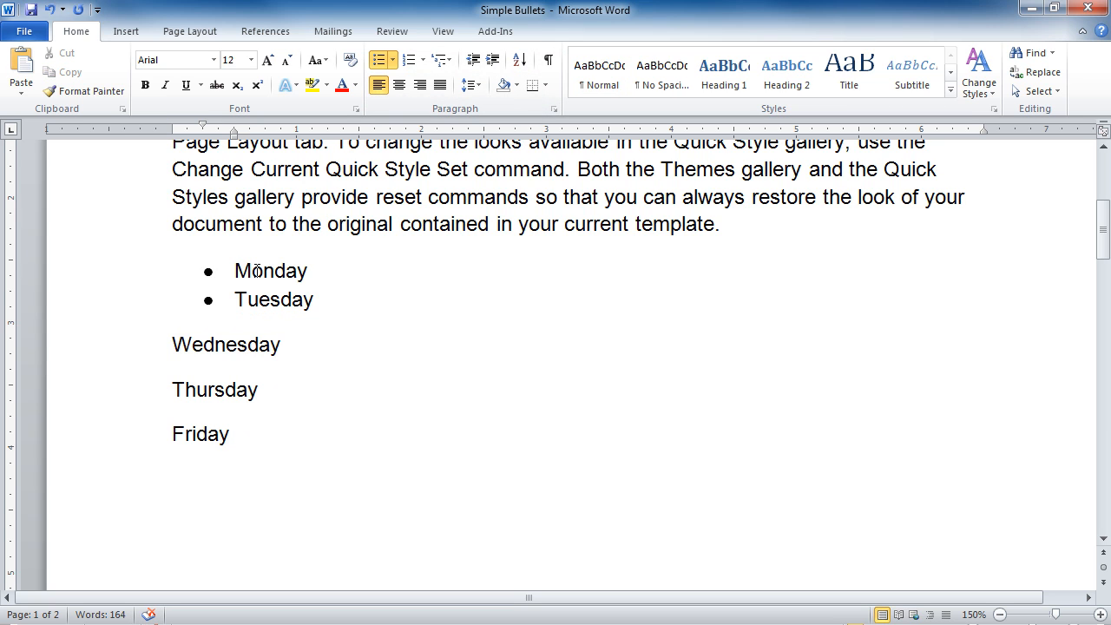
left_click(87, 92)
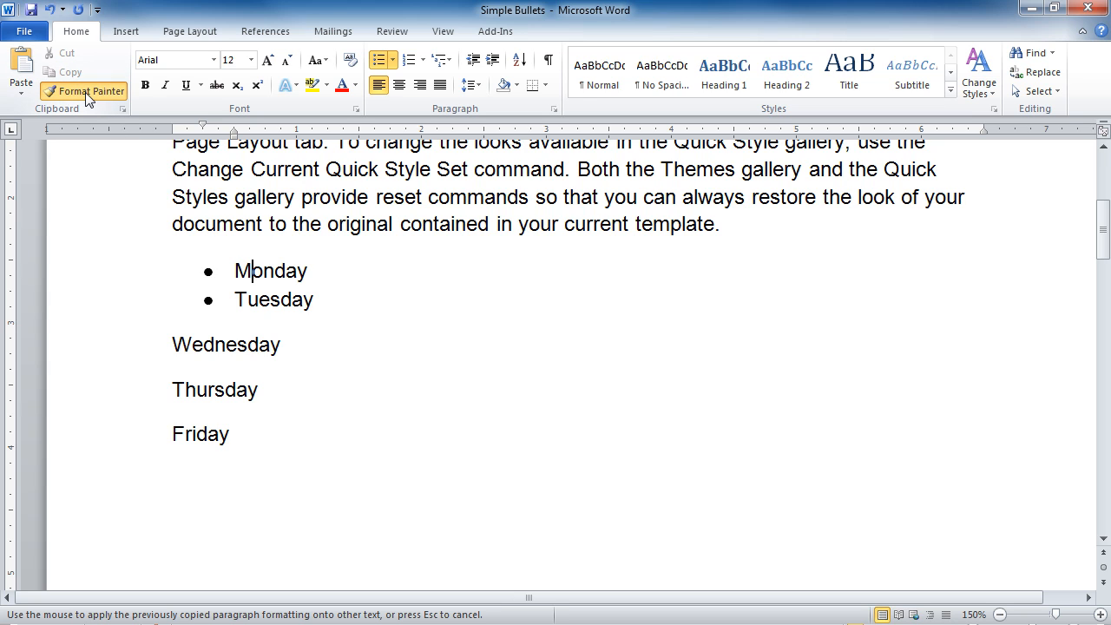
left_click(90, 346)
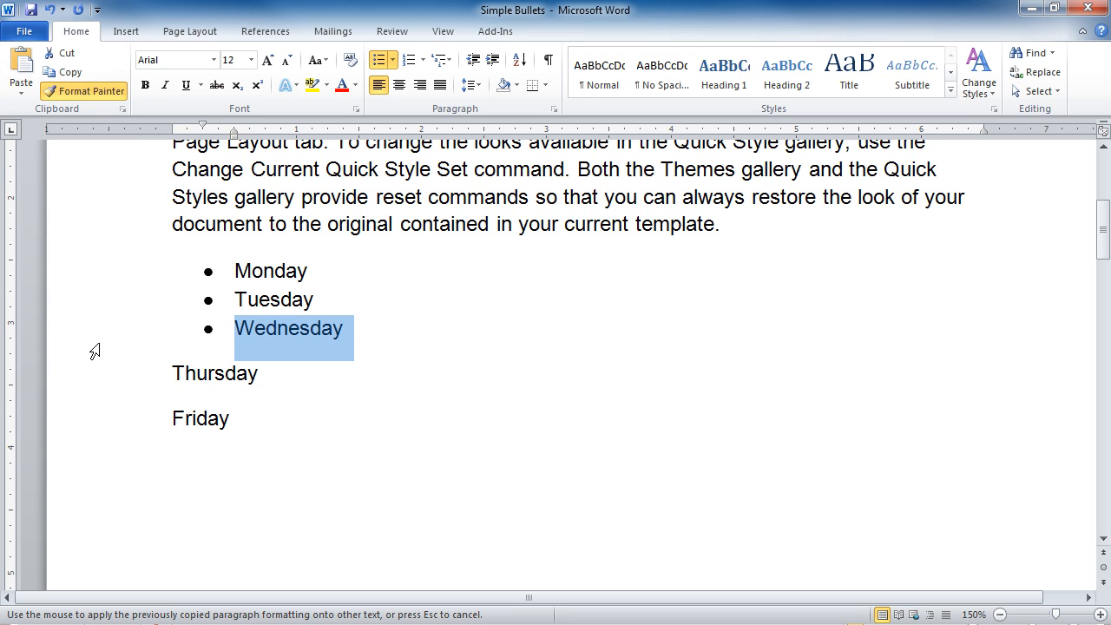
left_click(98, 373)
left_click(99, 401)
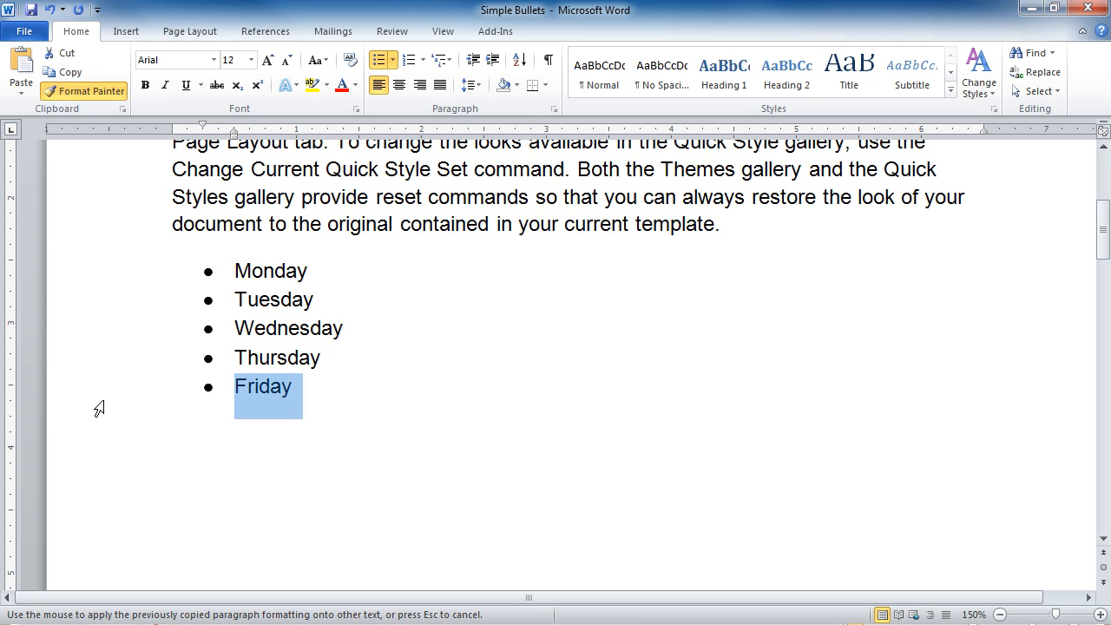
scroll(121, 386, "up", 3)
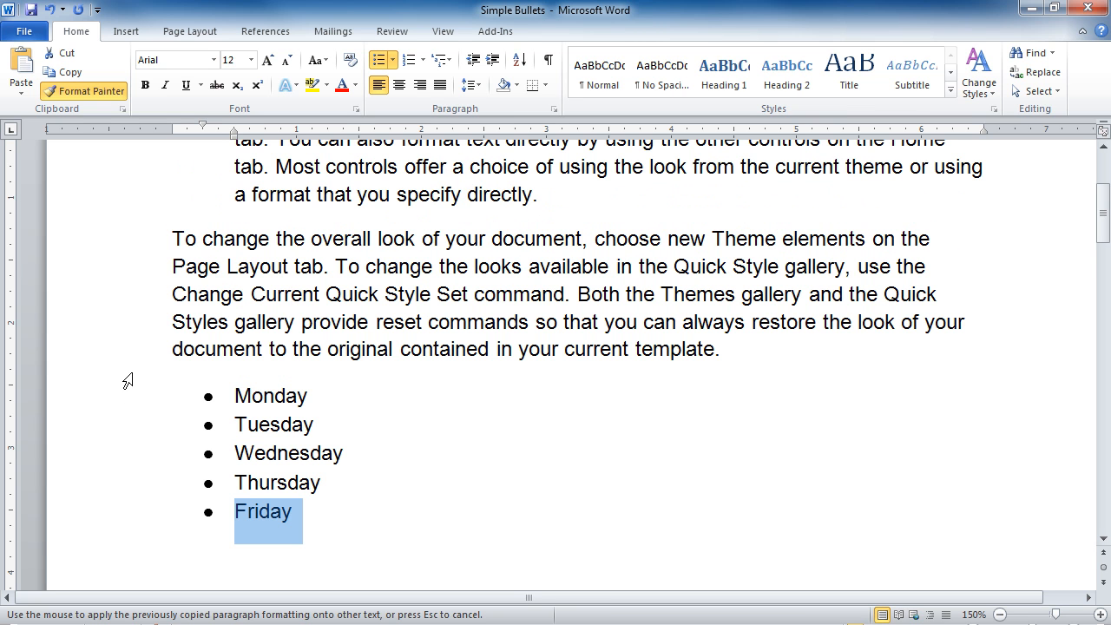
- Try copying Monday's bullet formatting onto the paragraph beginning "To change the overall look" with Format Painter, and undo it
left_click_drag(116, 252, 111, 352)
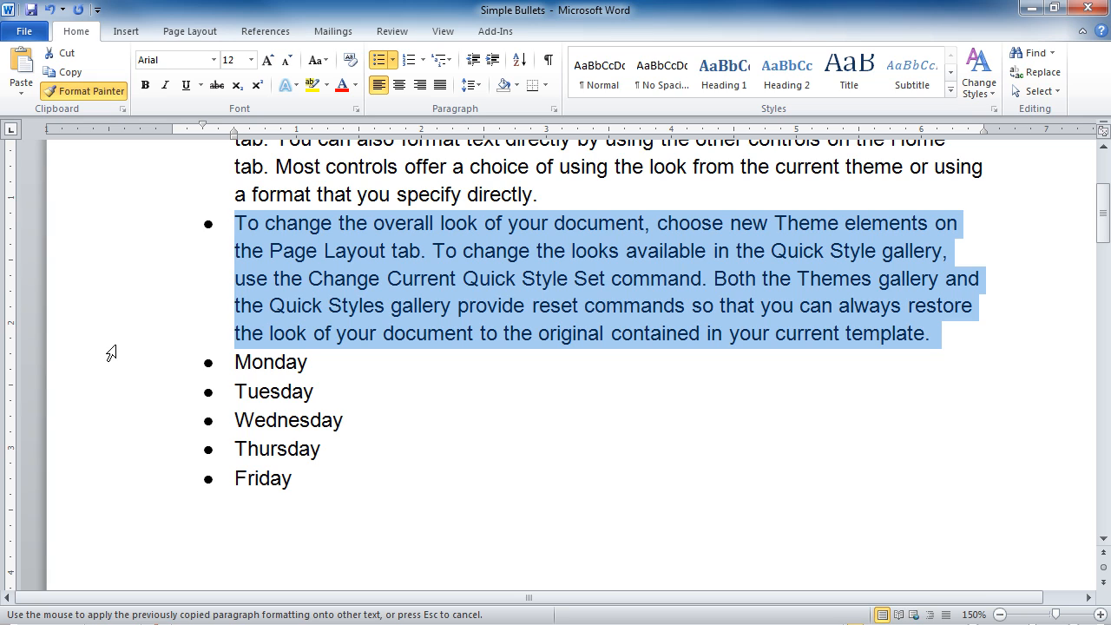
left_click(101, 89)
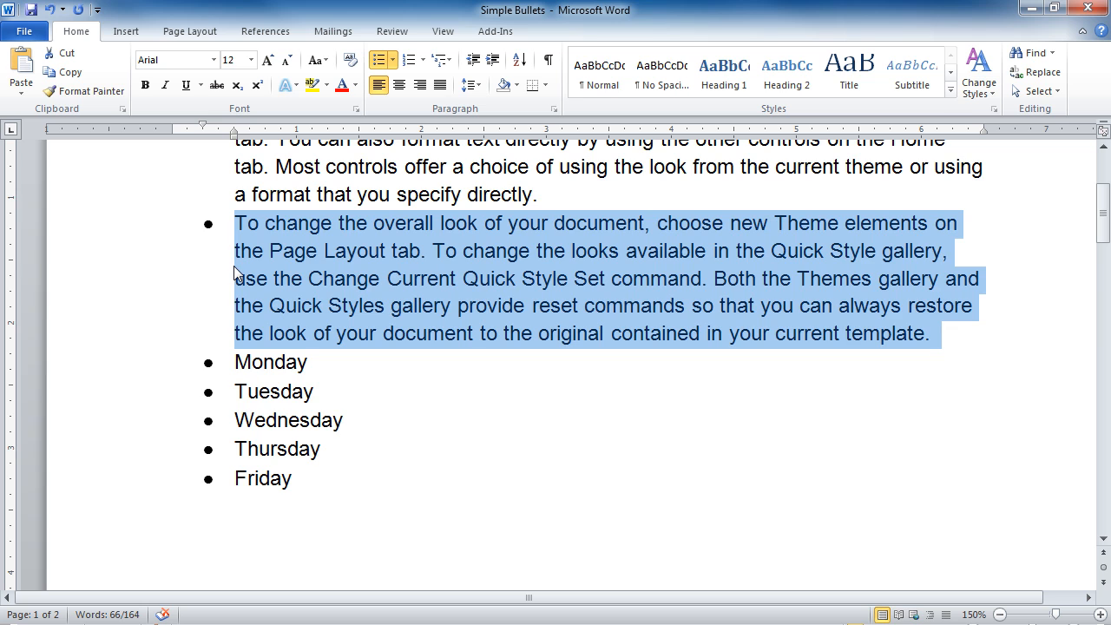
key("ctrl+z")
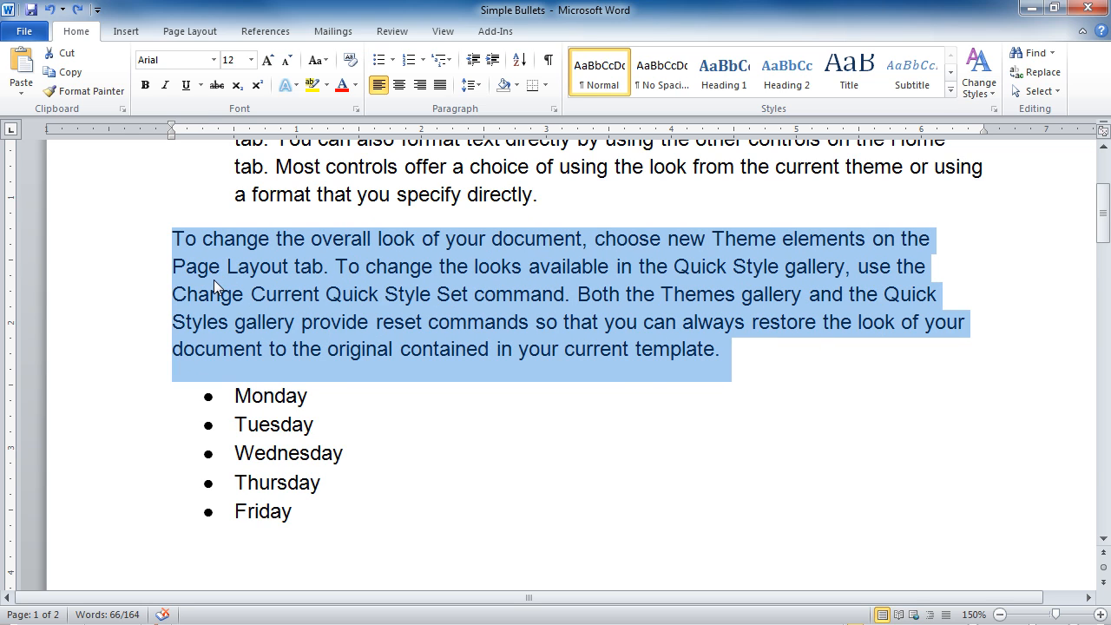
- Add an empty bullet below Friday and view the available bullet styles without choosing one
scroll(213, 279, "down", 2)
scroll(213, 278, "up", 1)
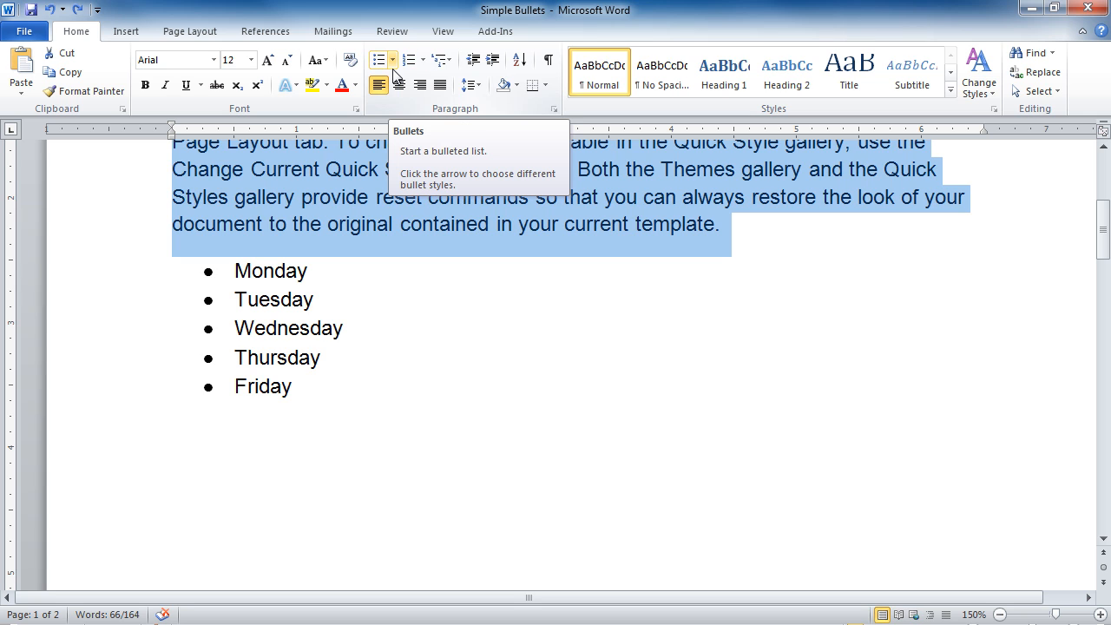
left_click(297, 386)
key("Return")
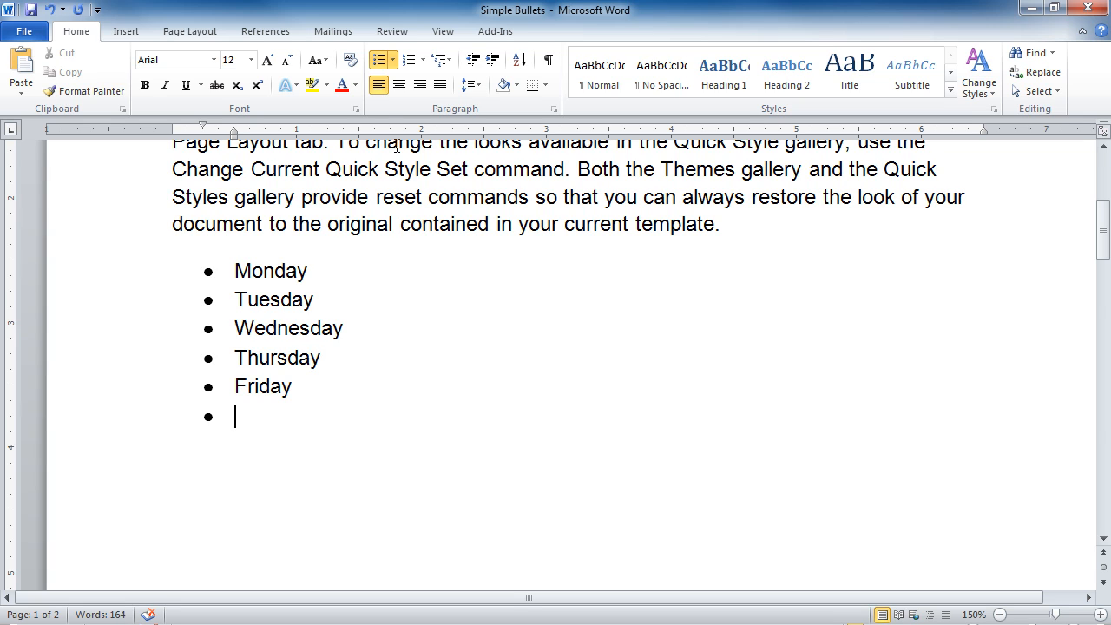
left_click(392, 60)
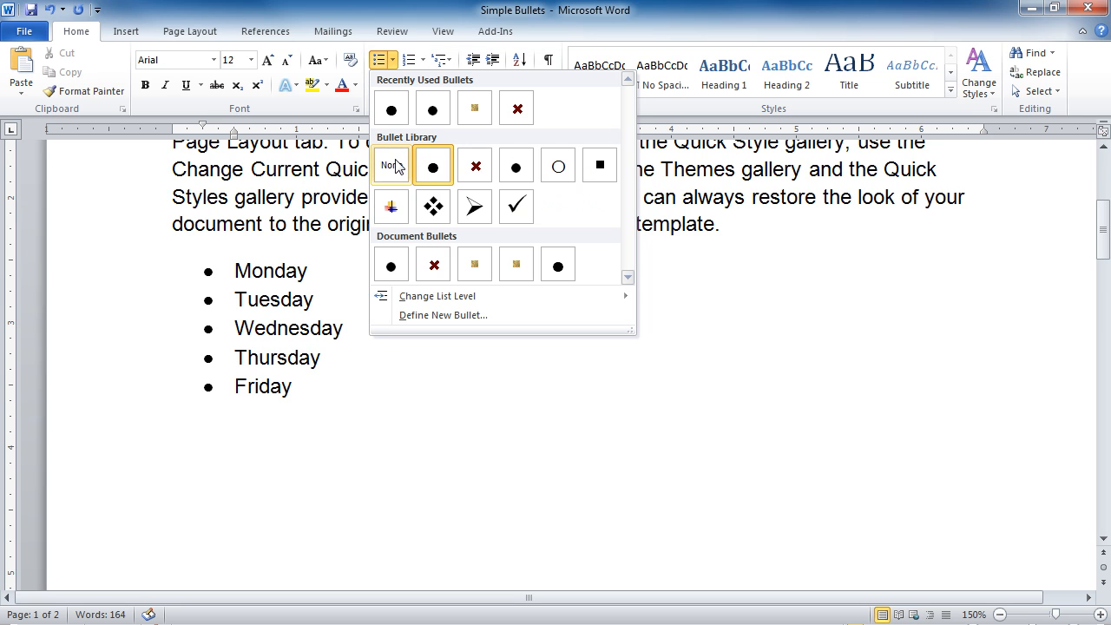
left_click(339, 406)
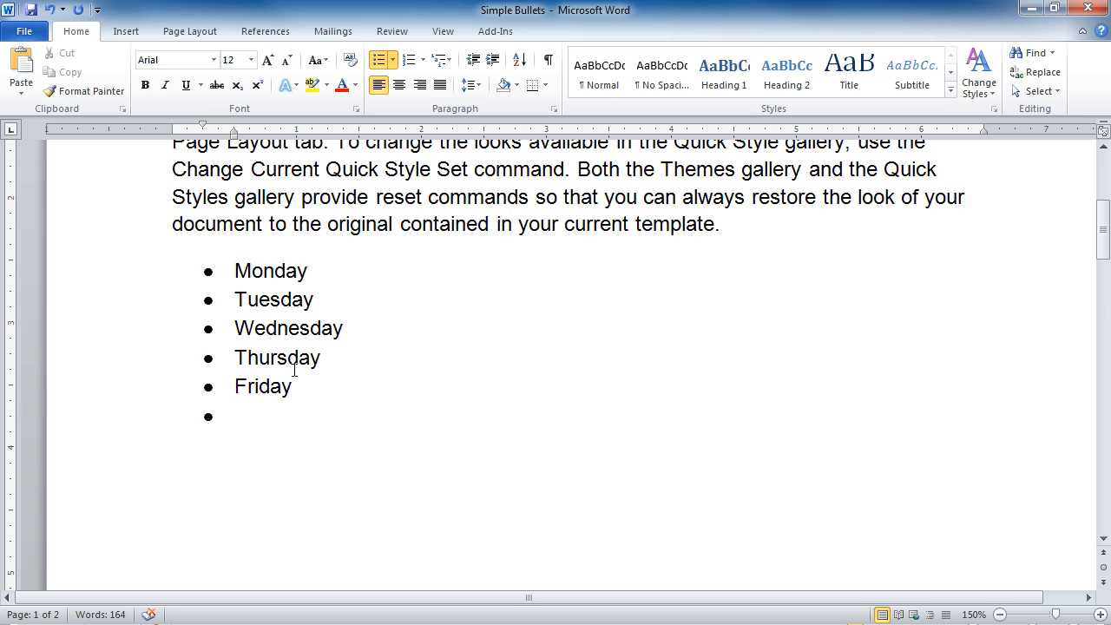
- Turn the shopping lines from Food 4 Less Grocery Store through TV on the second page into a bulleted list
scroll(228, 372, "down", 7)
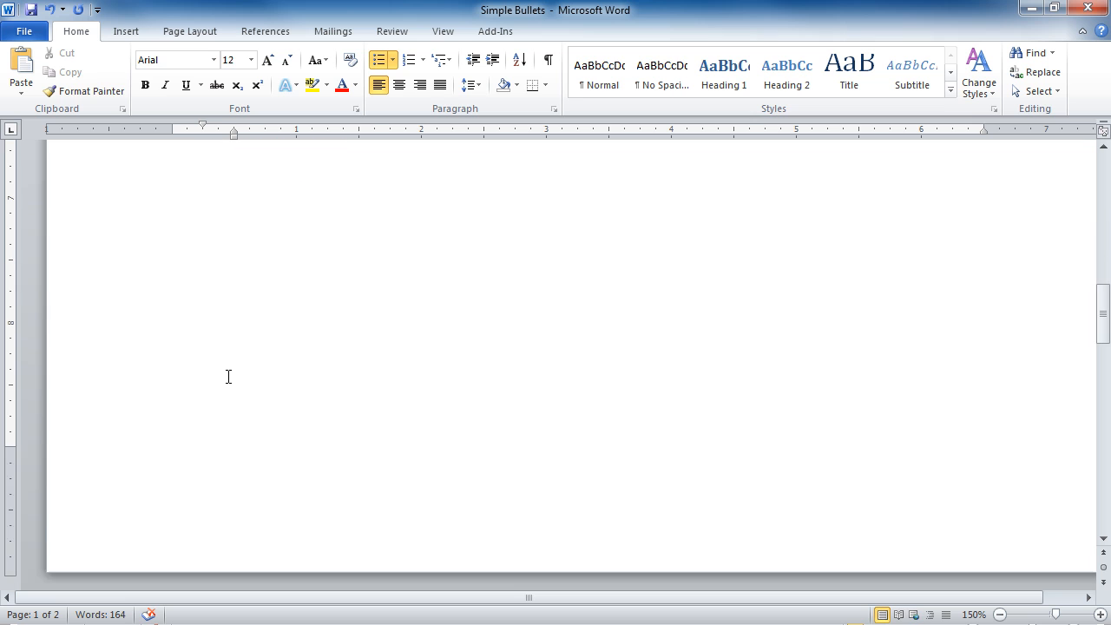
scroll(229, 376, "down", 5)
scroll(228, 376, "up", 1)
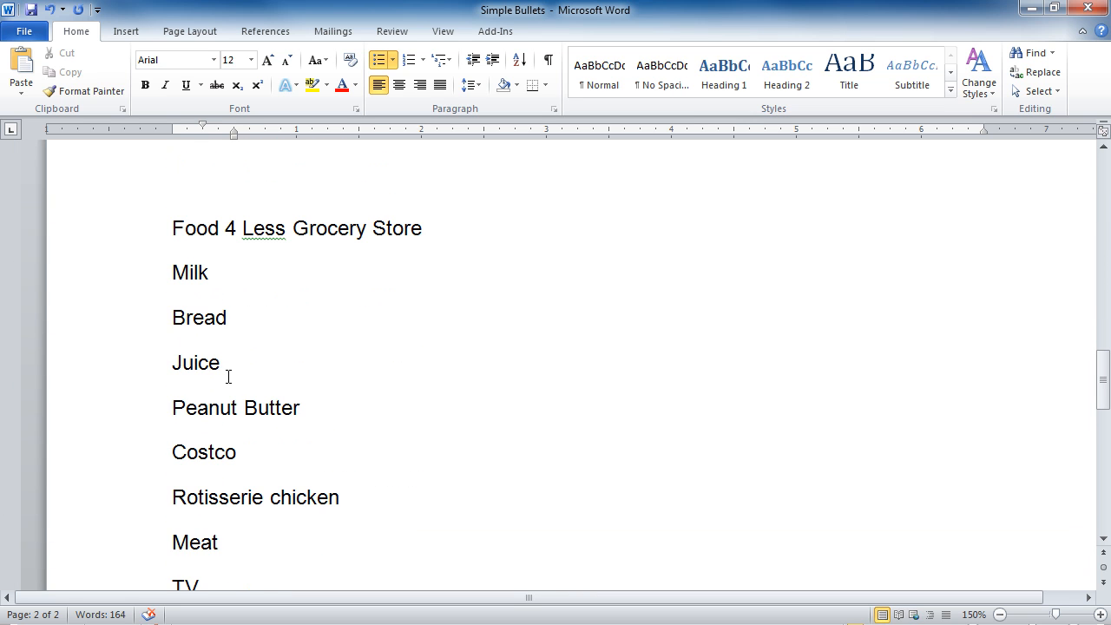
scroll(229, 375, "down", 1)
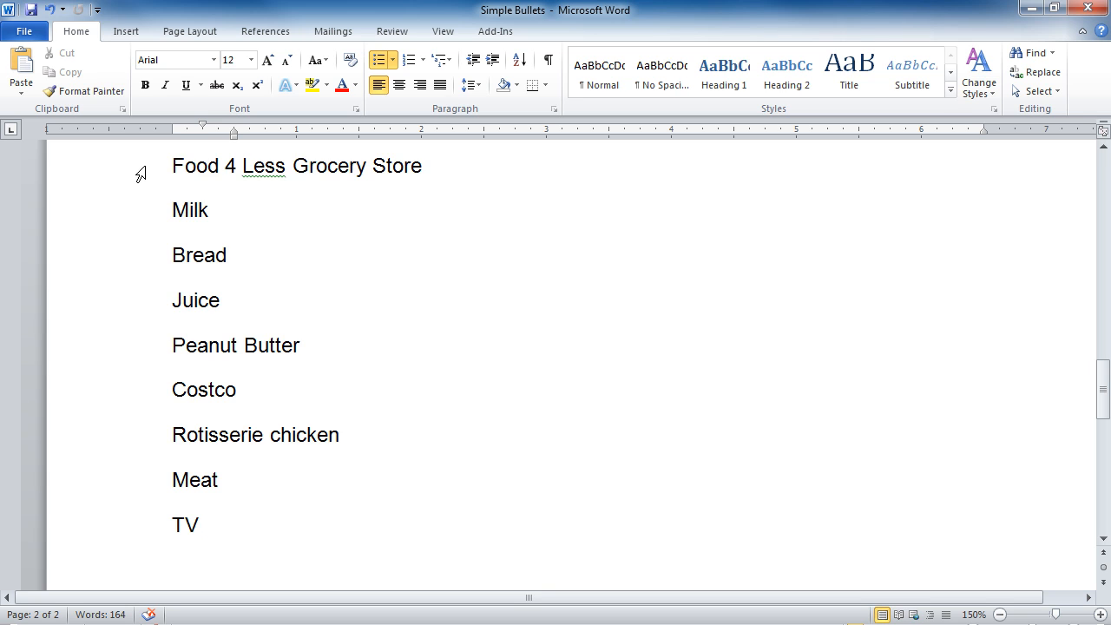
left_click_drag(139, 174, 126, 531)
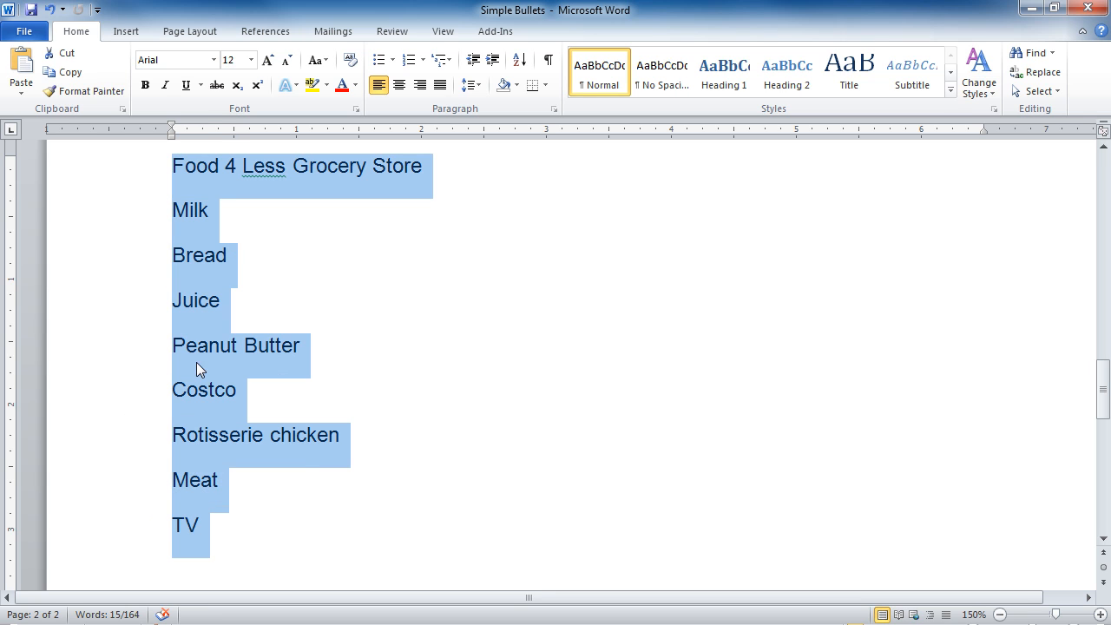
left_click(379, 59)
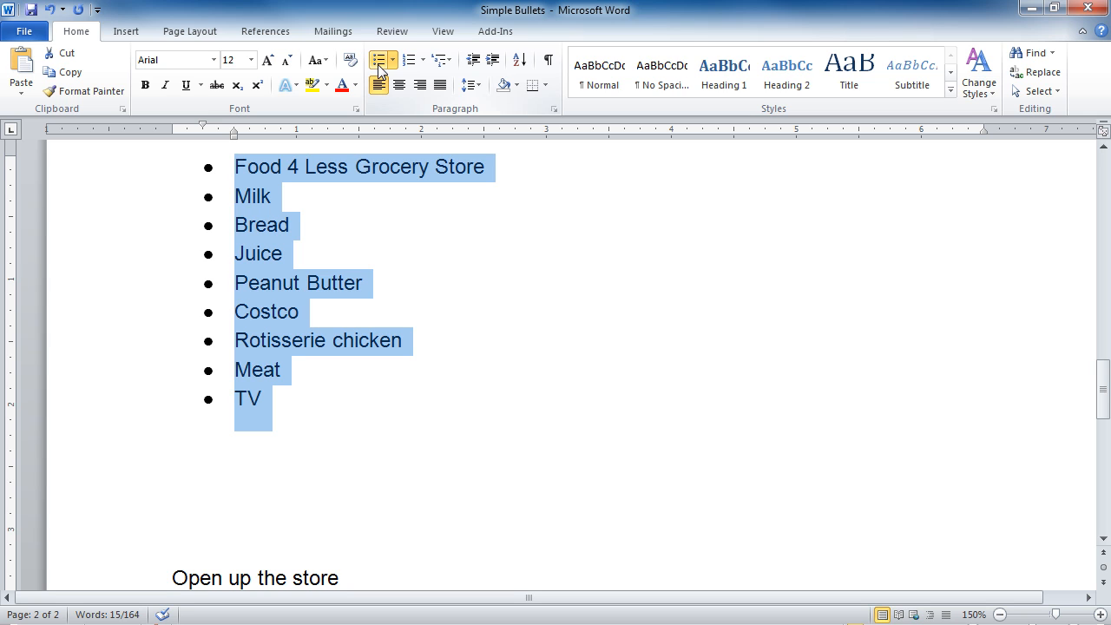
- Indent the Milk through Peanut Butter bullets by two levels and return them to the top level
left_click(156, 207)
left_click_drag(153, 206, 157, 286)
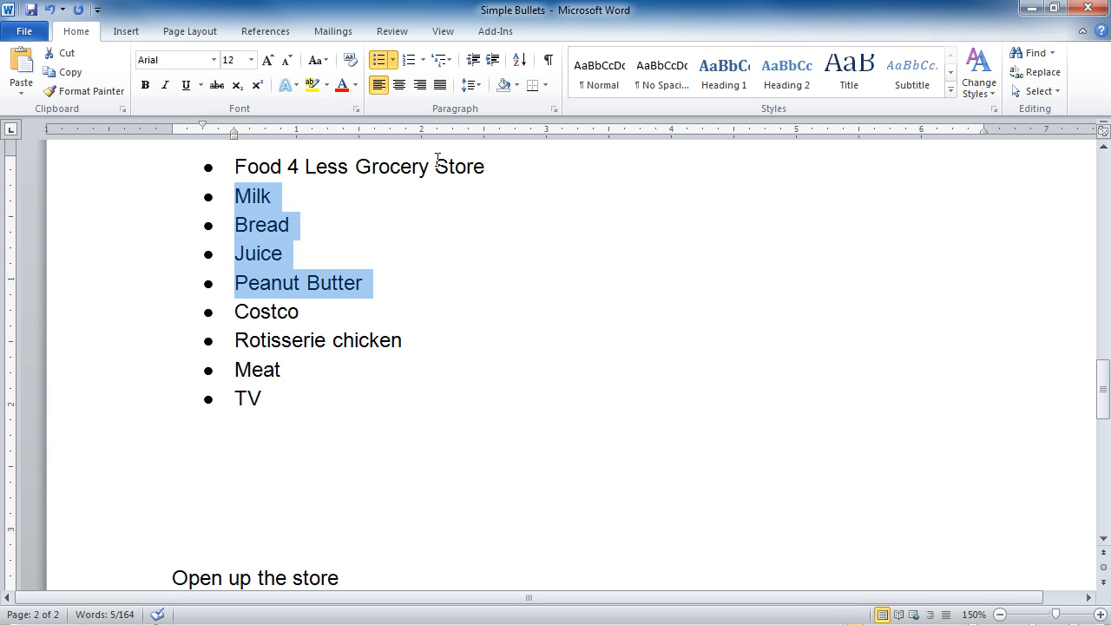
left_click(494, 65)
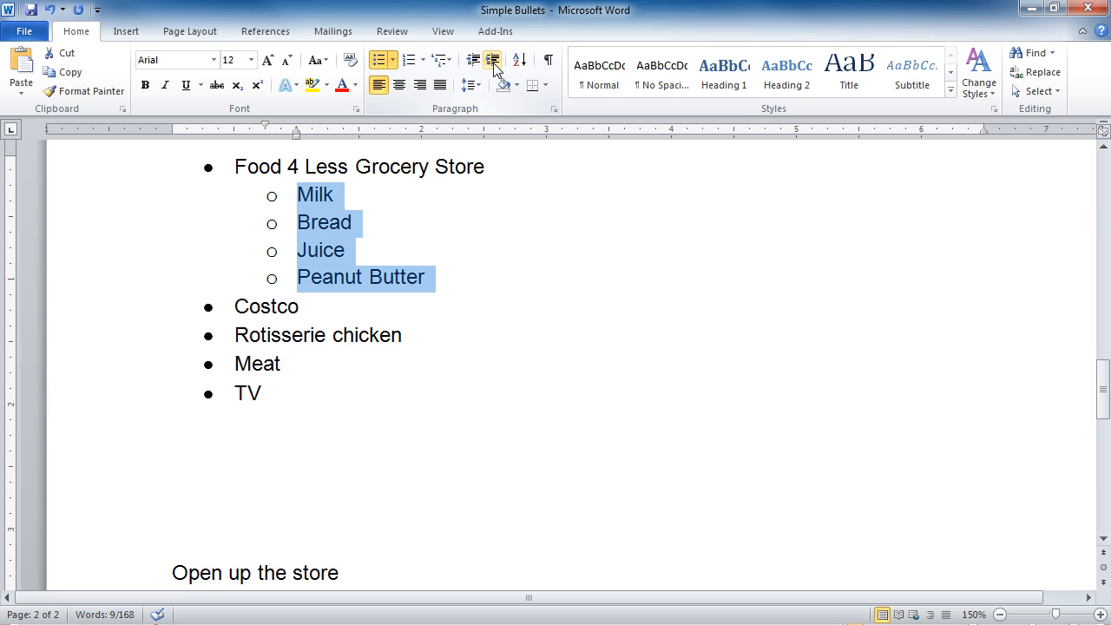
left_click(495, 65)
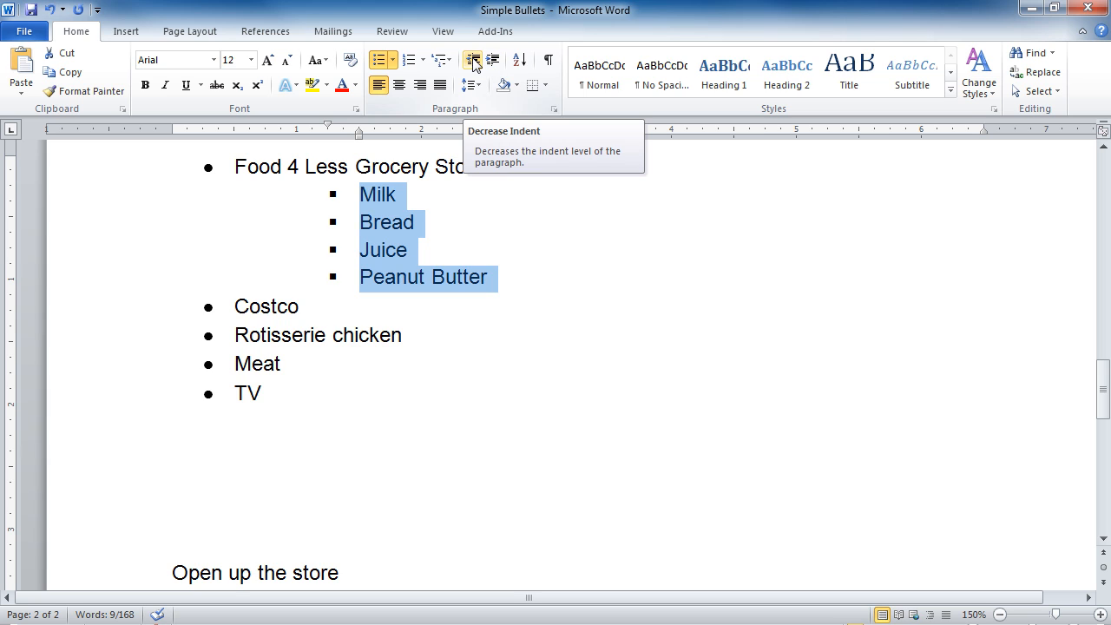
left_click(474, 61)
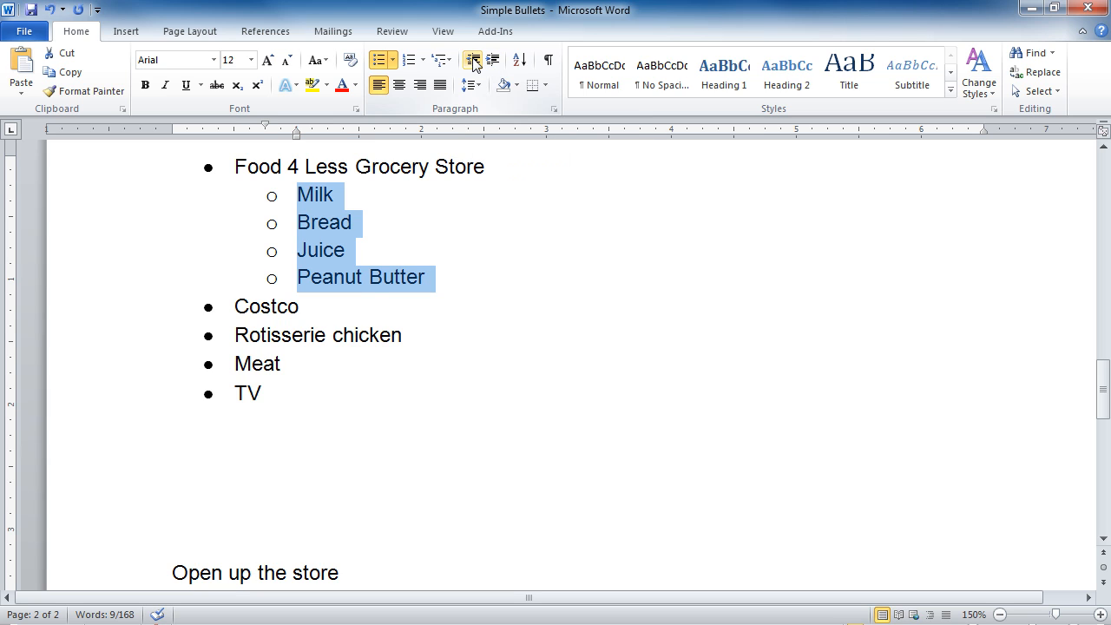
left_click(474, 61)
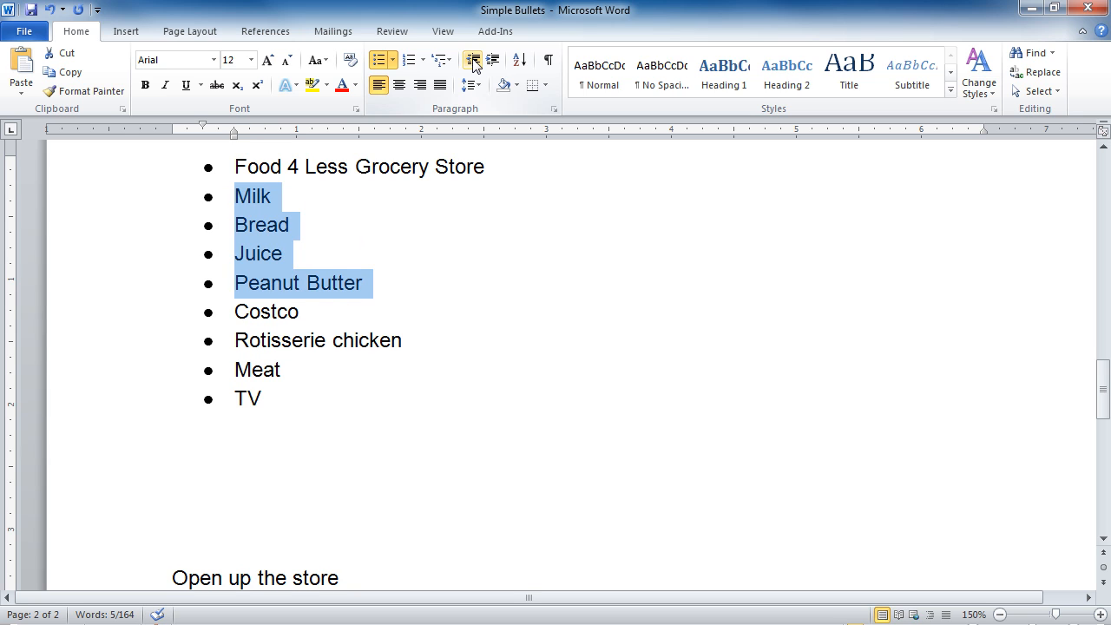
- Demote Milk, Bread, Juice and Peanut Butter two list levels again, and promote them back to the first level
key("Tab")
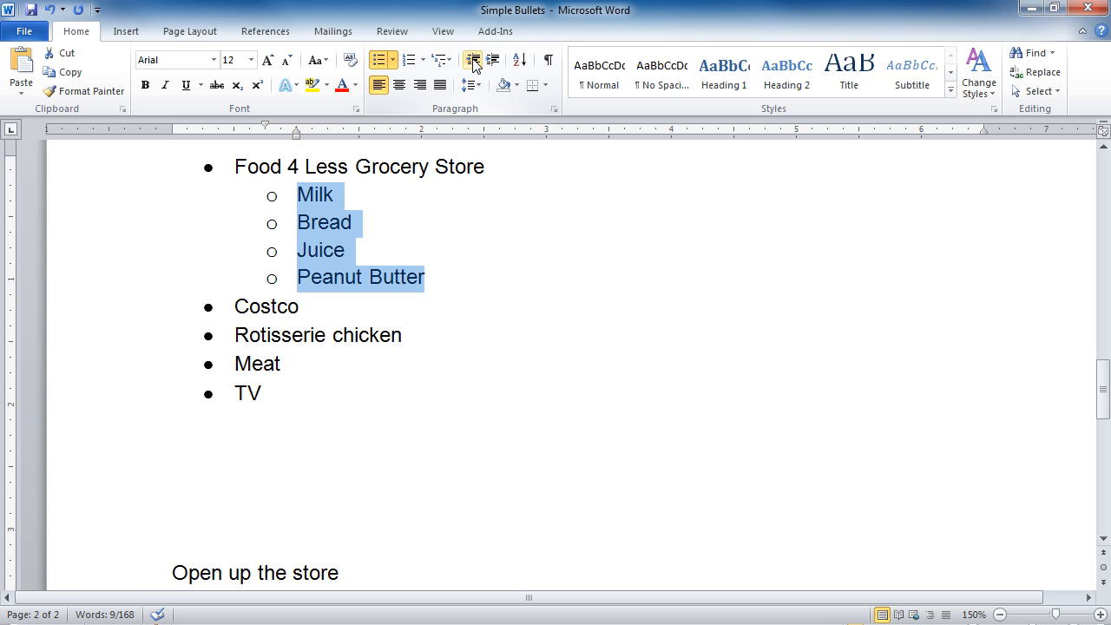
key("Tab")
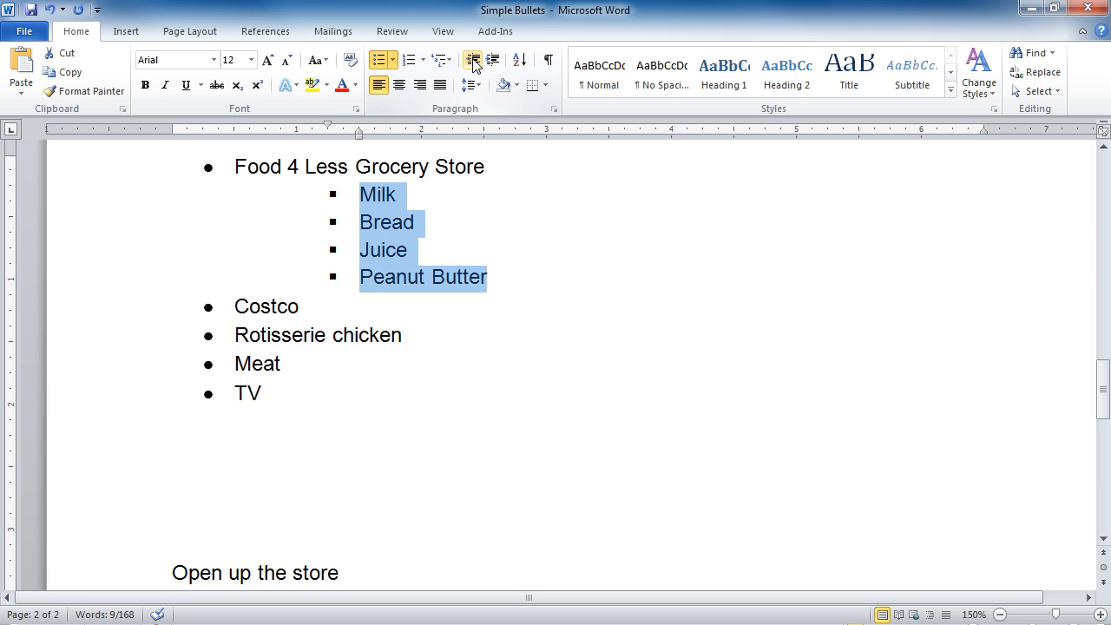
left_click(473, 62)
left_click(473, 63)
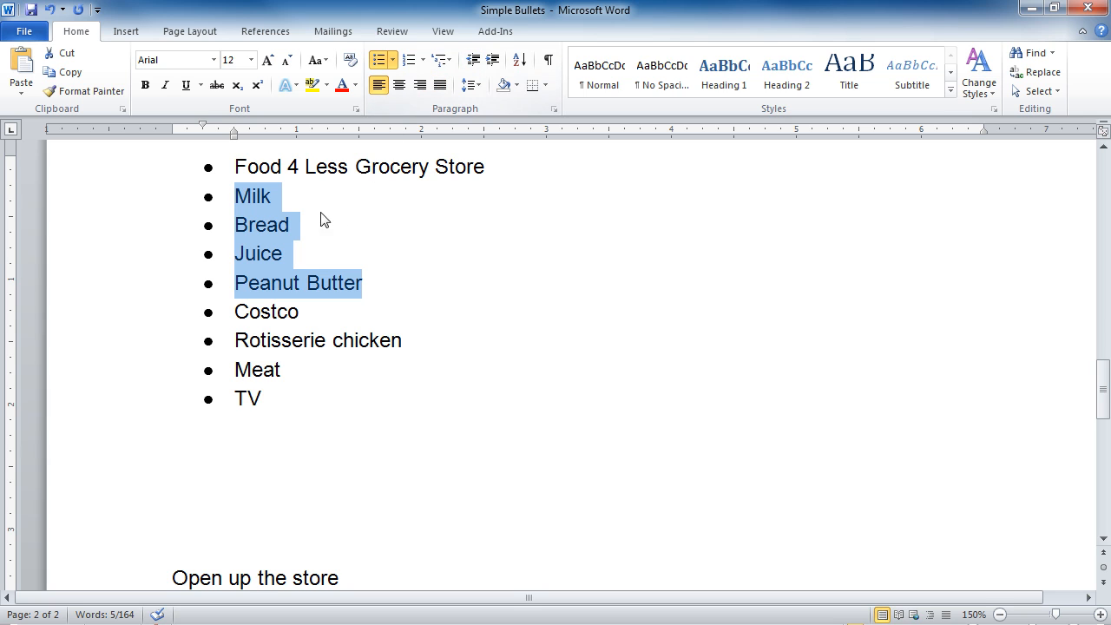
- Demote the Milk and Bread bullets one level beneath Food 4 Less Grocery Store
left_click(231, 198)
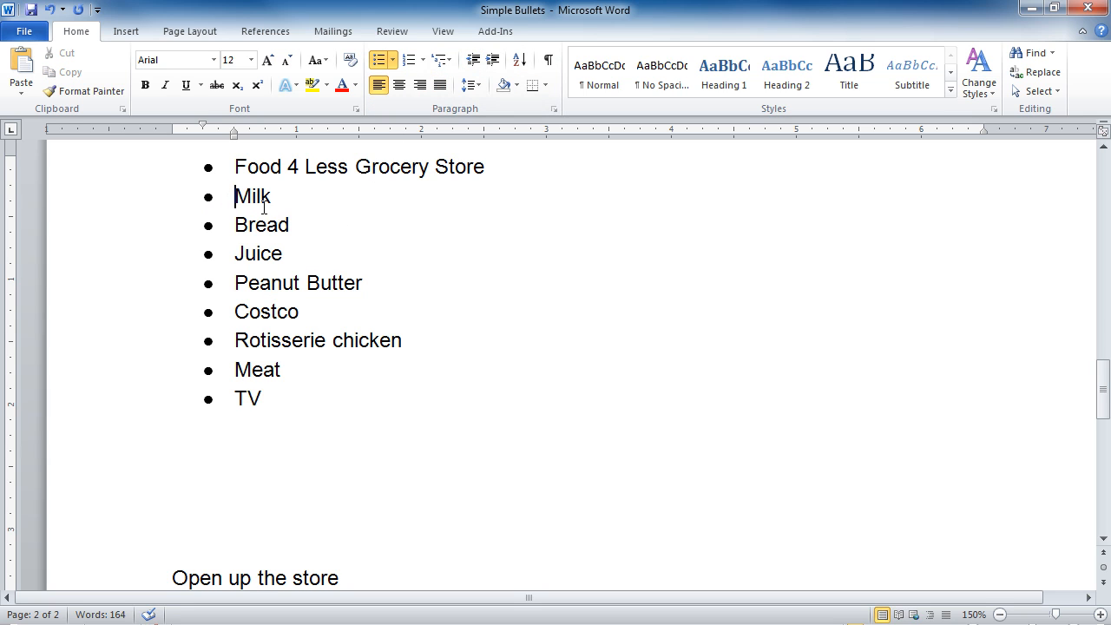
key("Tab")
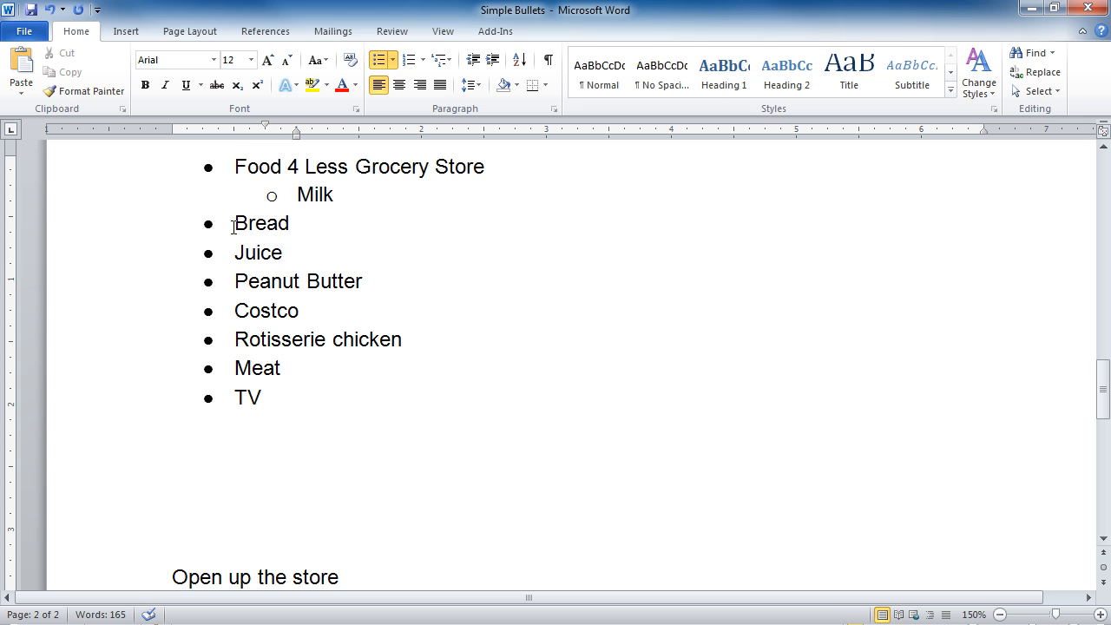
left_click(234, 222)
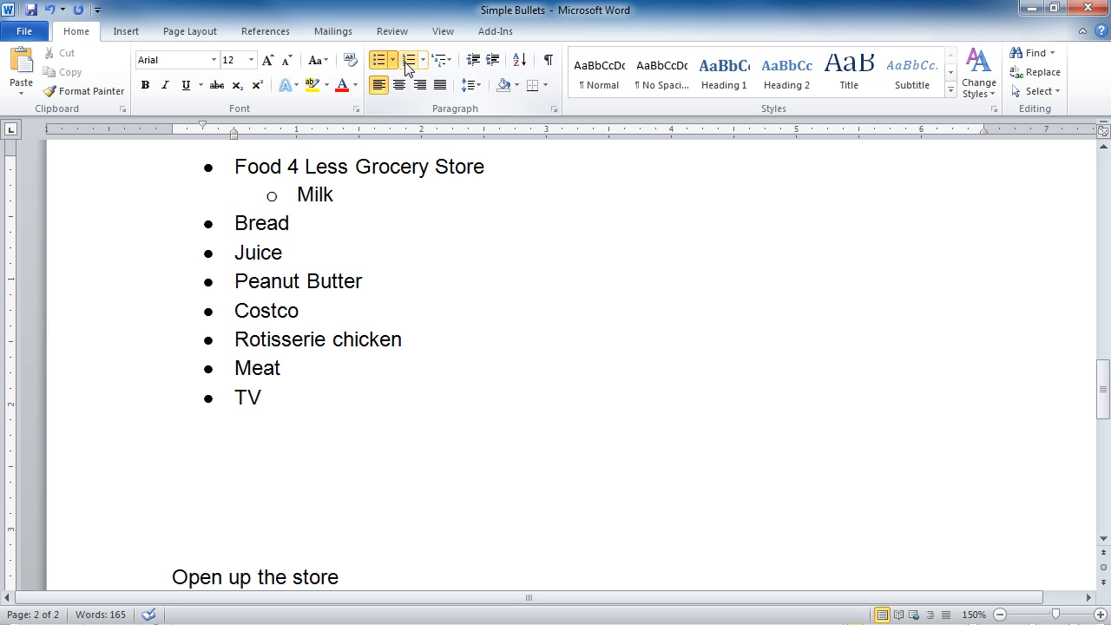
left_click(493, 61)
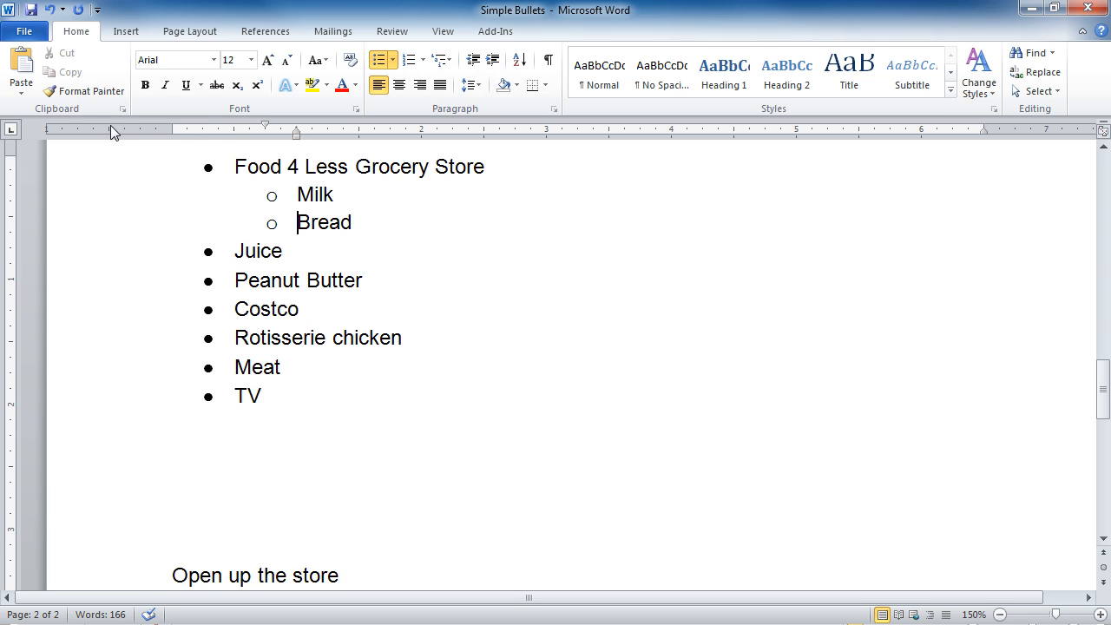
- Copy Bread's second-level bullet formatting to Juice, Rotisserie chicken, Meat and TV with Format Painter
left_click(77, 98)
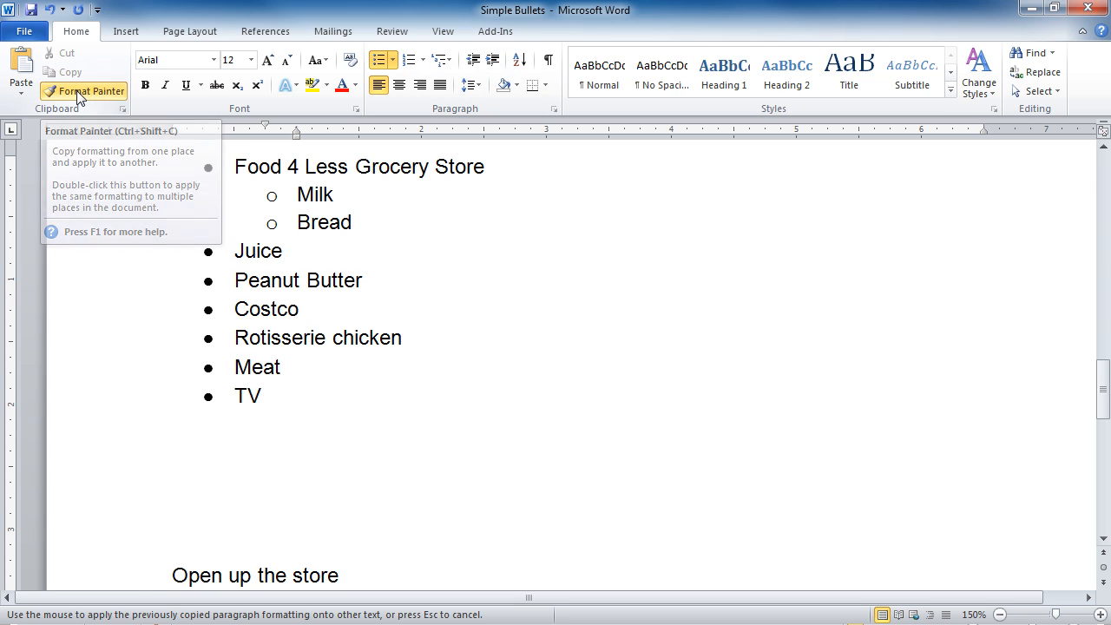
left_click(180, 262)
left_click(169, 342)
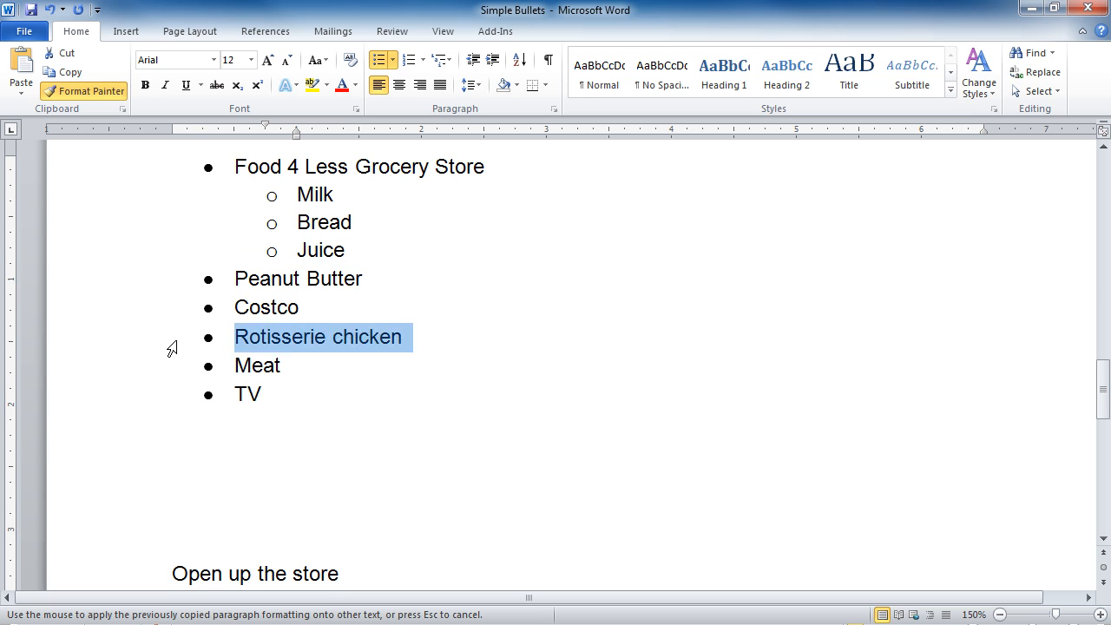
left_click(162, 365)
left_click(161, 393)
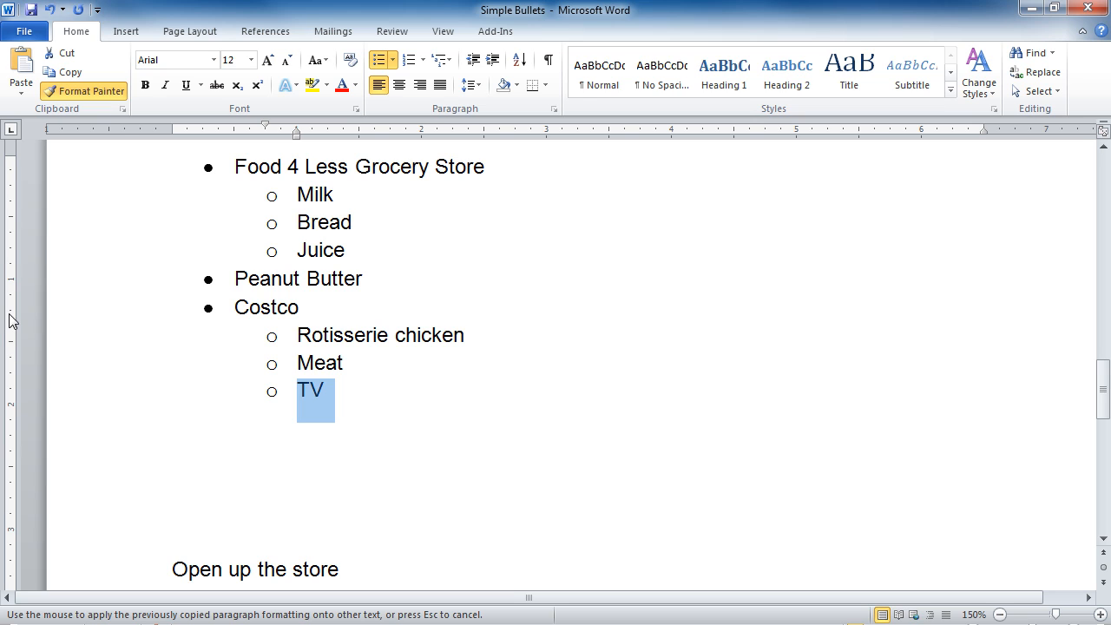
left_click(94, 92)
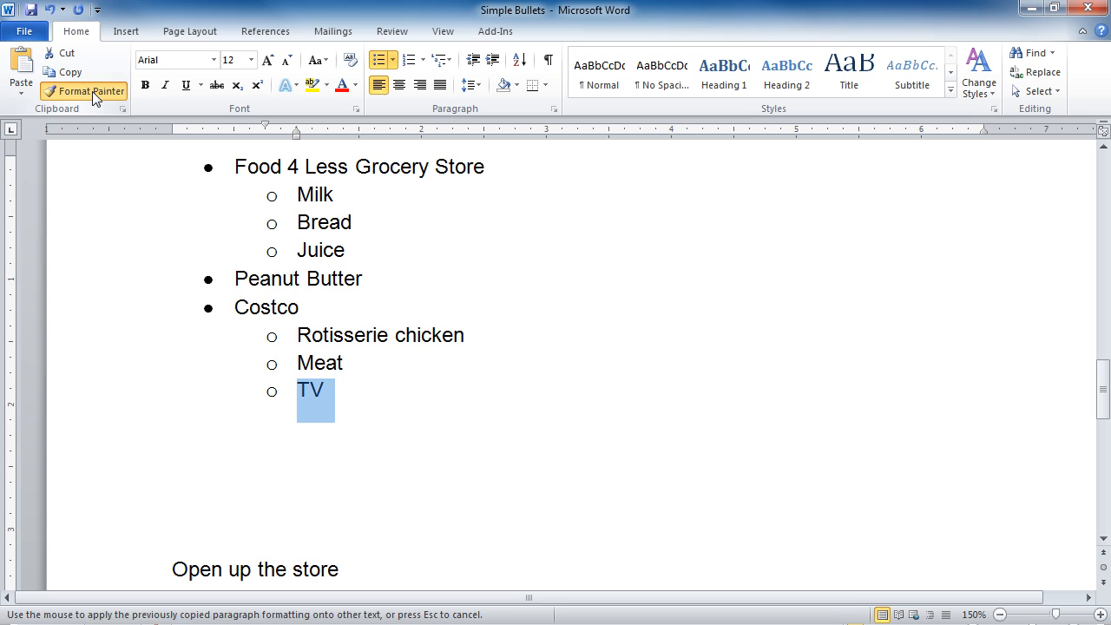
- Promote the TV bullet to the first level and demote it back beneath Costco, twice
left_click(296, 391)
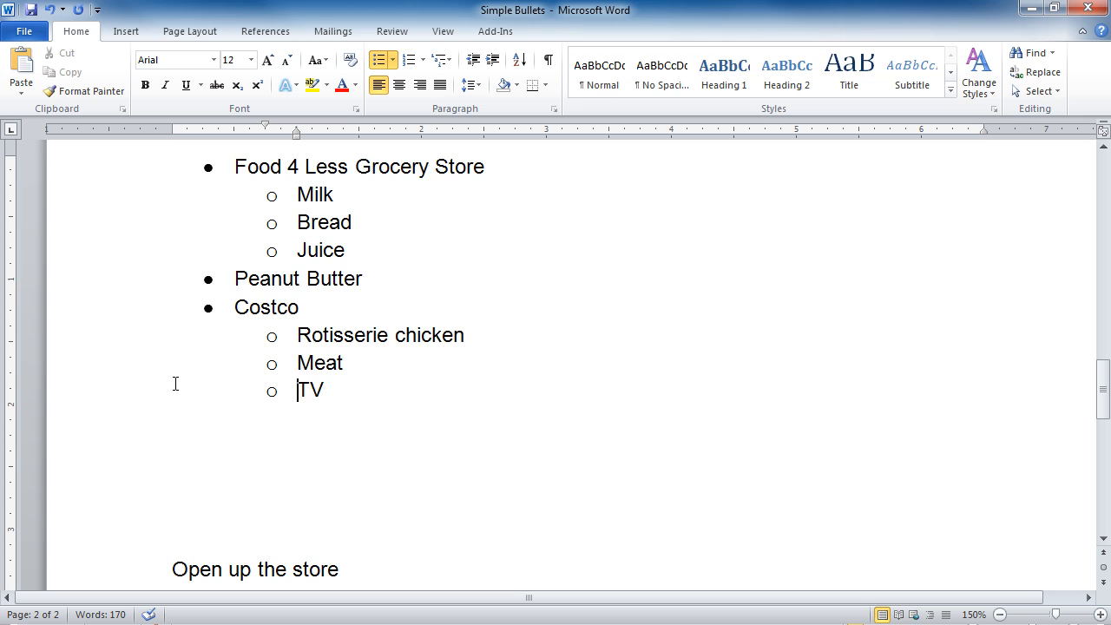
left_click(473, 62)
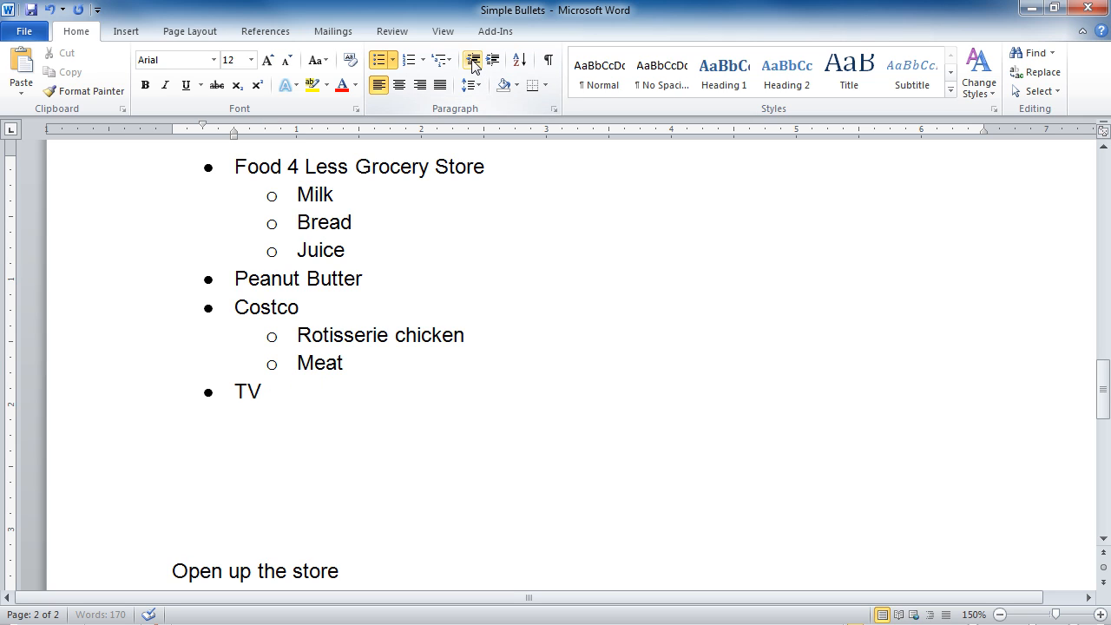
left_click(491, 61)
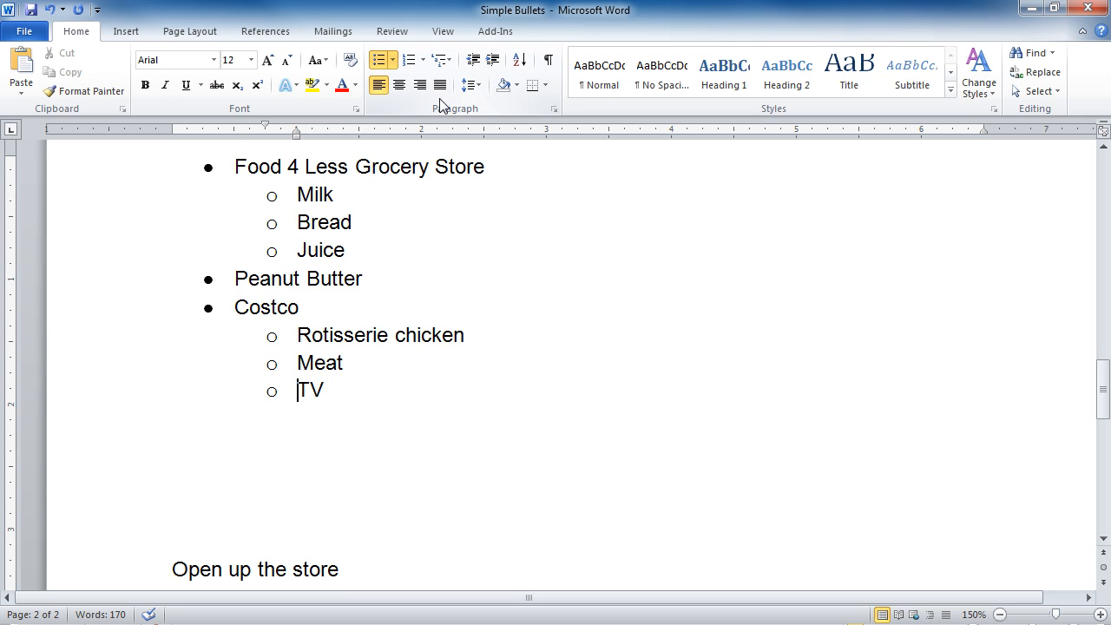
key("shift+Tab")
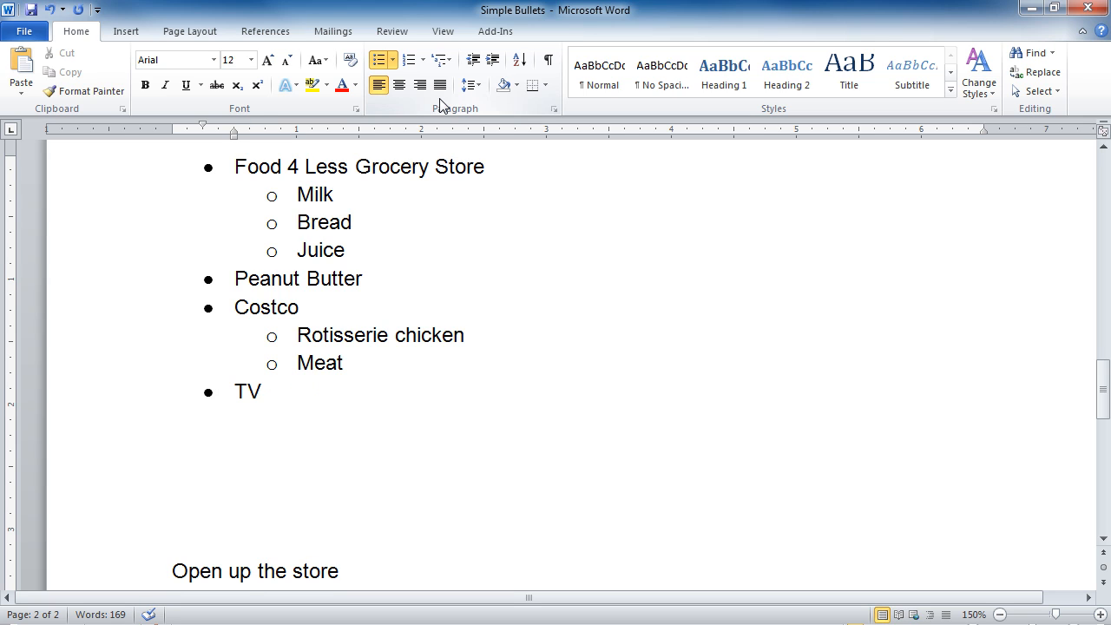
key("Tab")
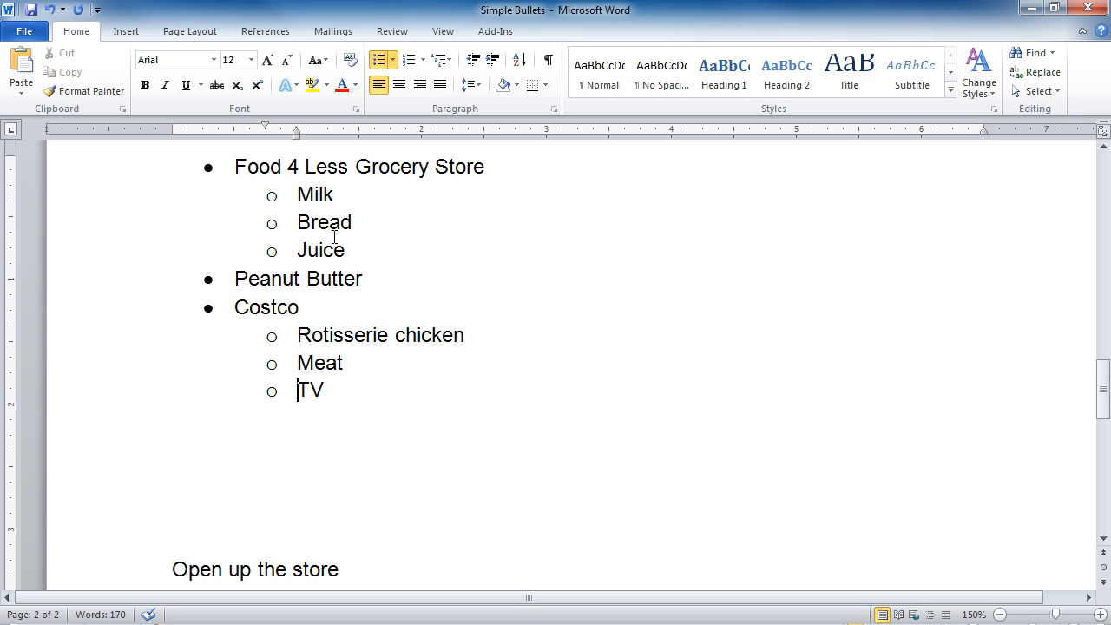
- Color all first-level bullets in the shopping list dark red and enlarge them to size 18
scroll(272, 239, "up", 1)
left_click(208, 230)
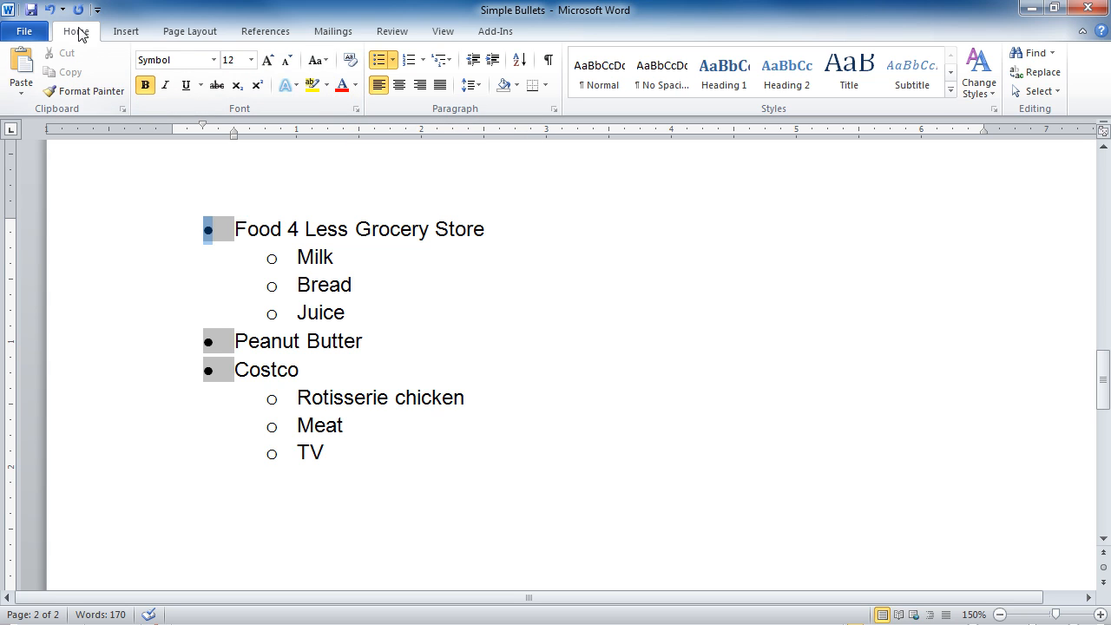
left_click(393, 63)
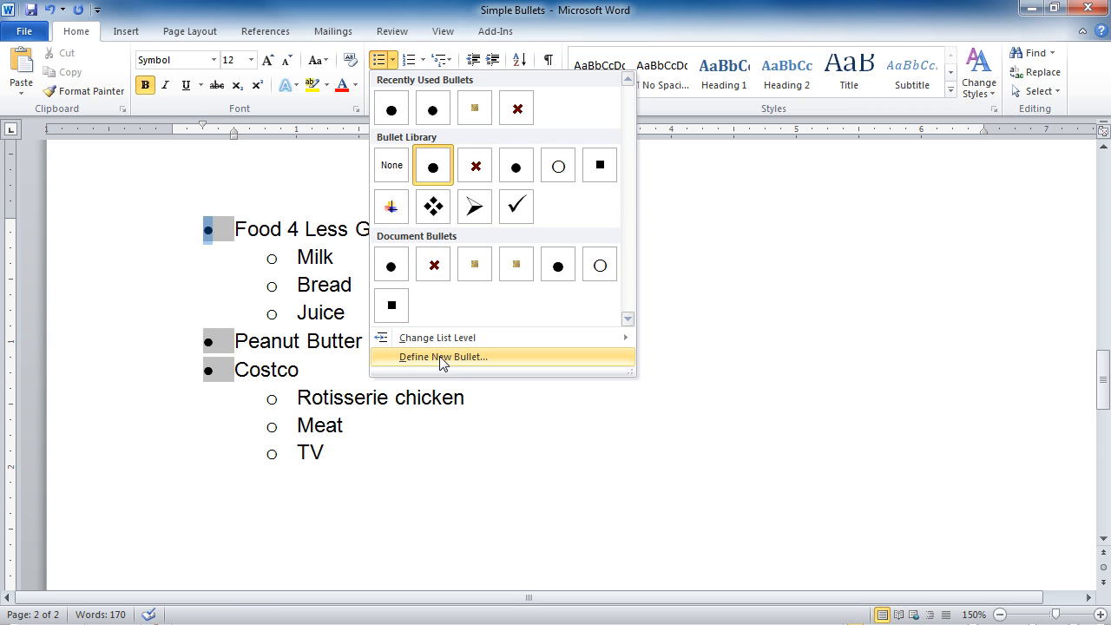
left_click(290, 150)
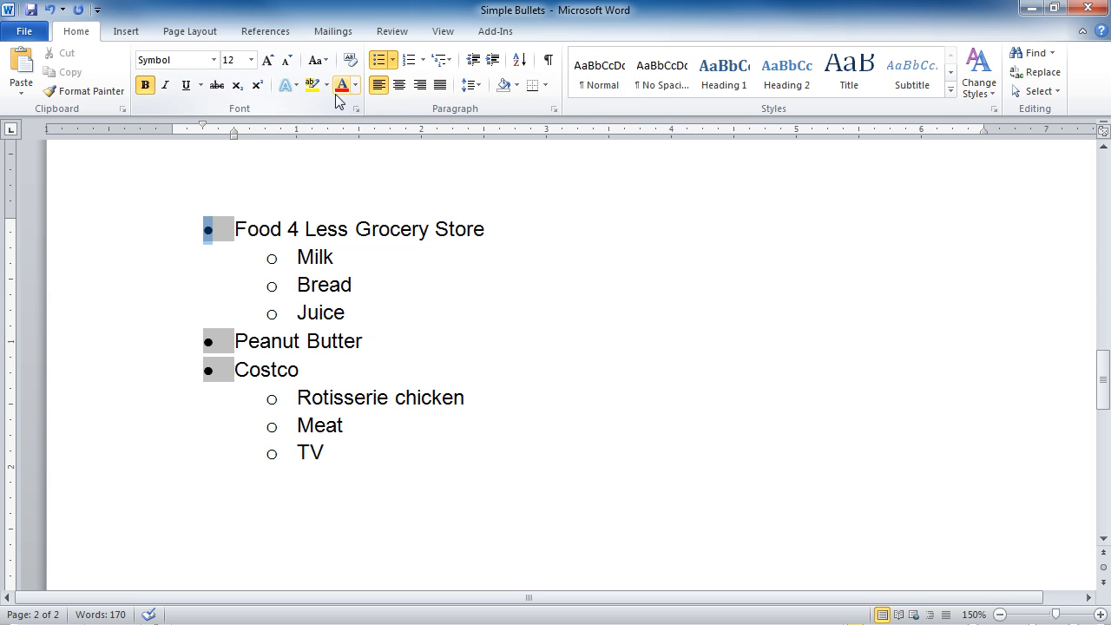
left_click(355, 85)
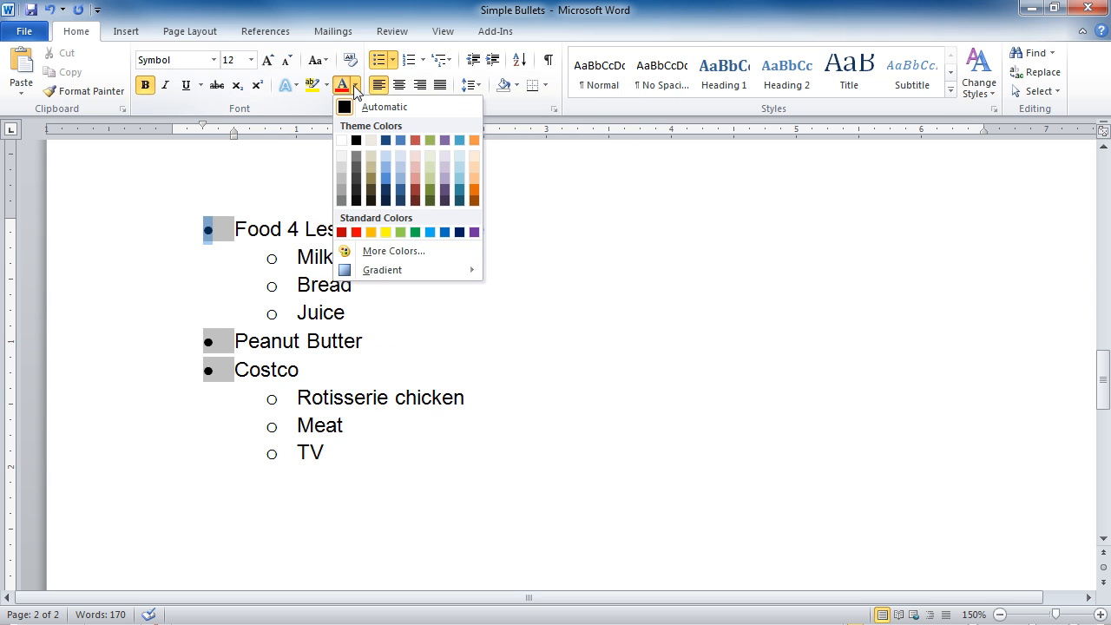
left_click(342, 232)
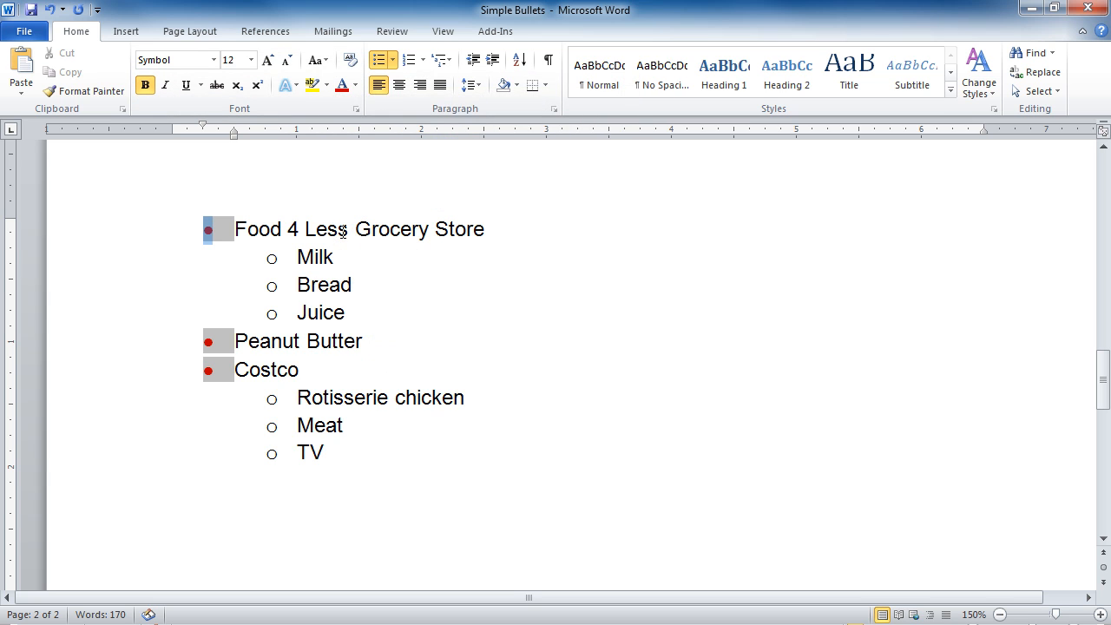
left_click(268, 61)
left_click(269, 61)
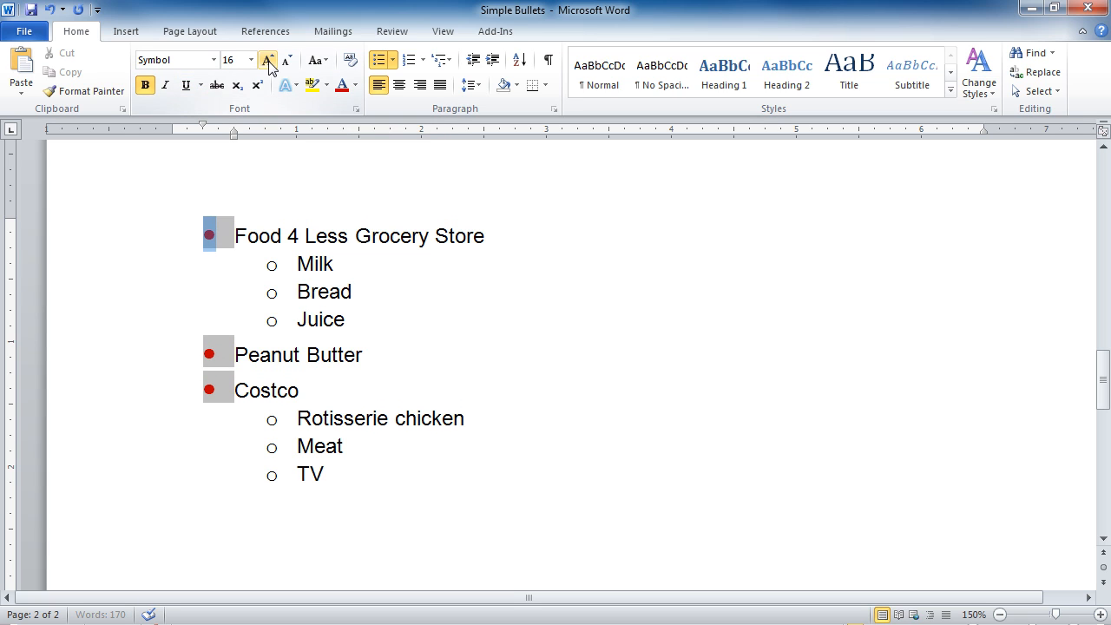
left_click(268, 61)
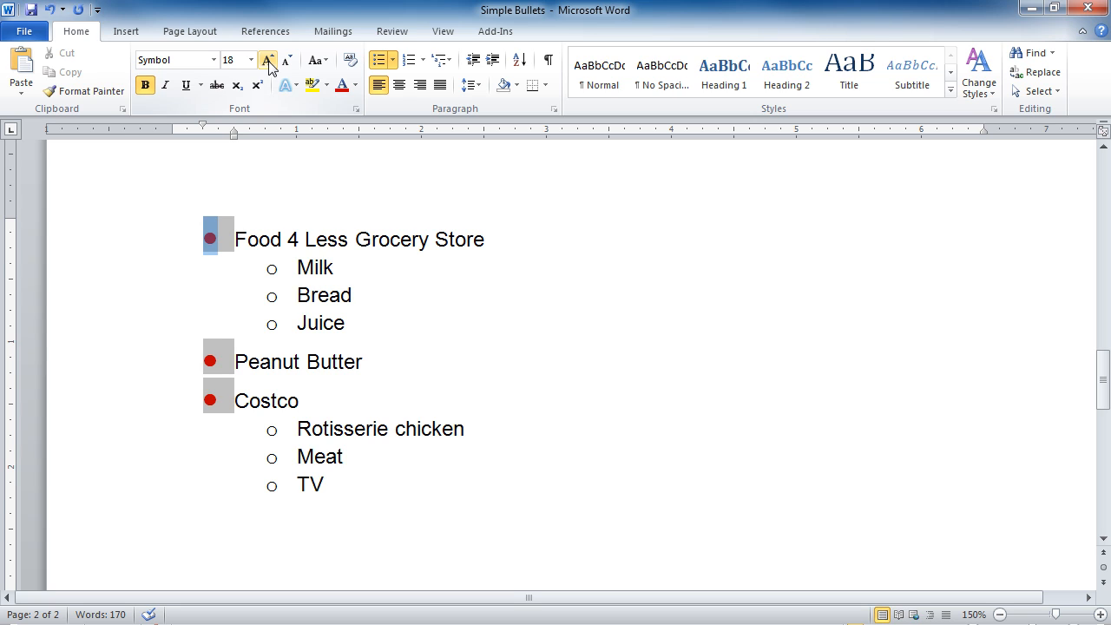
- Undo the color and size changes on the first-level bullets
key("ctrl+z")
key("ctrl+z")
key("ctrl+z")
key("ctrl+z")
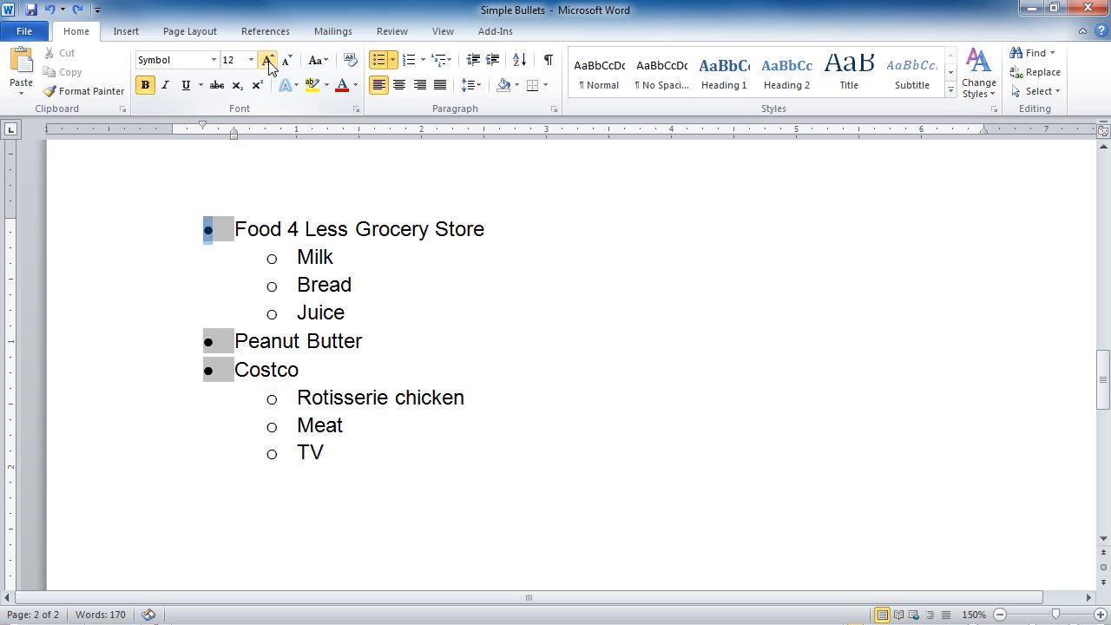
- Start defining a new bullet for the first-level items and examine the available symbol characters without choosing one
left_click(393, 60)
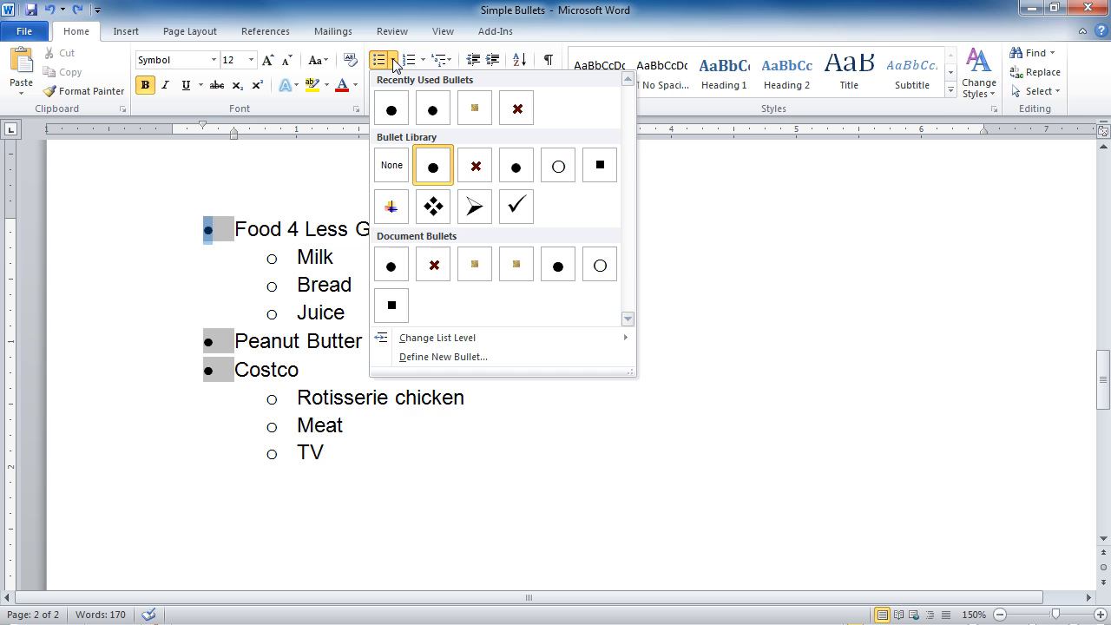
left_click(417, 364)
left_click_drag(551, 152, 583, 63)
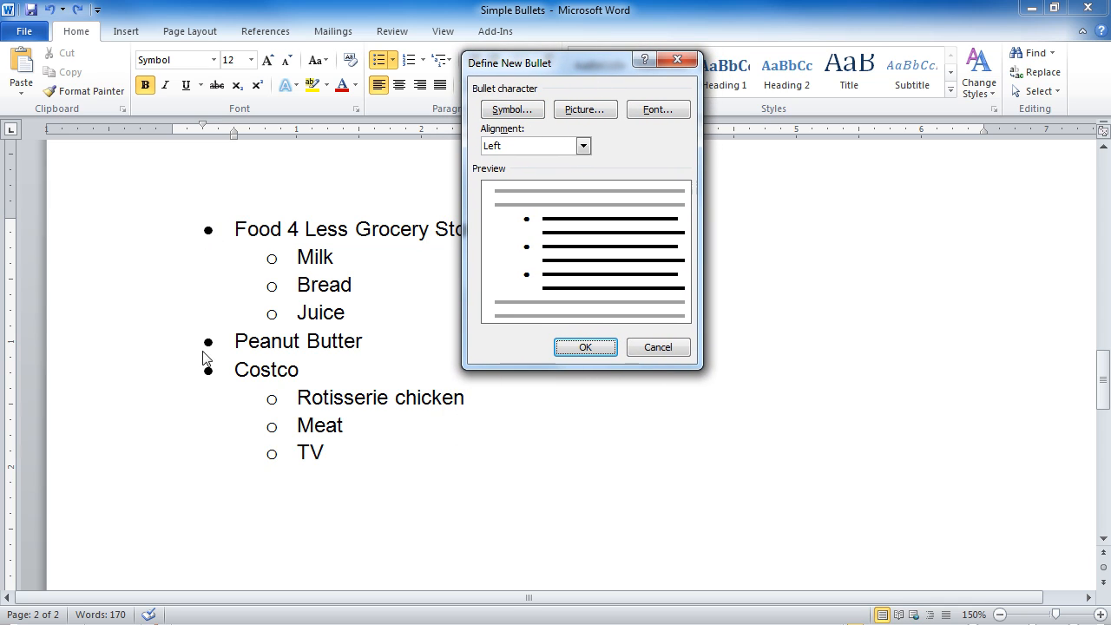
left_click(512, 110)
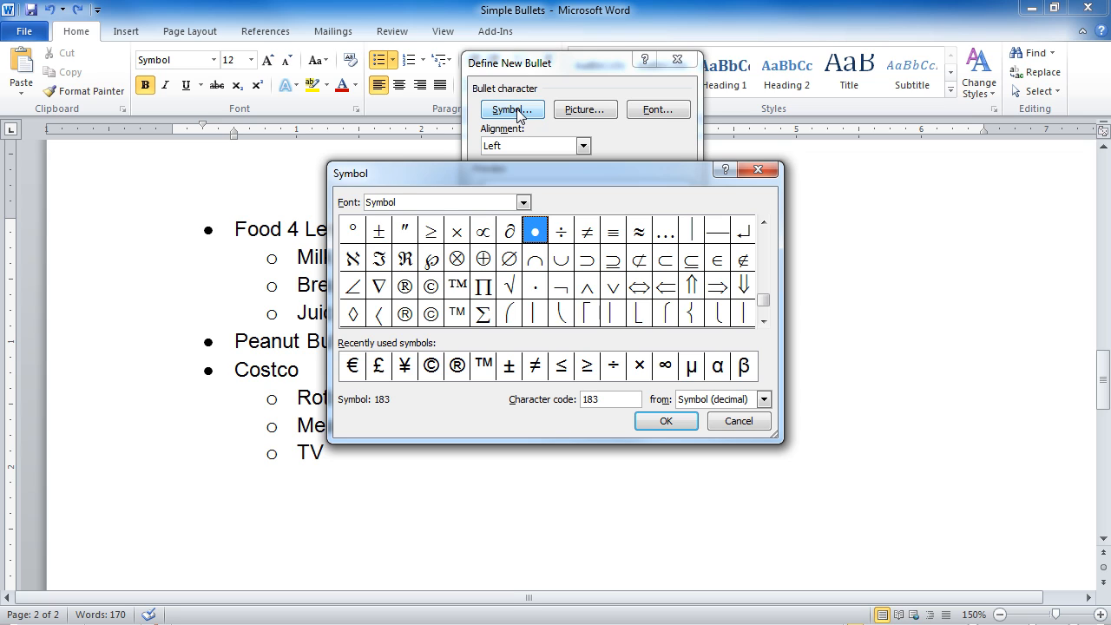
left_click(733, 428)
- Browse the picture bullets and apply the red starburst picture to all first-level items
left_click(599, 115)
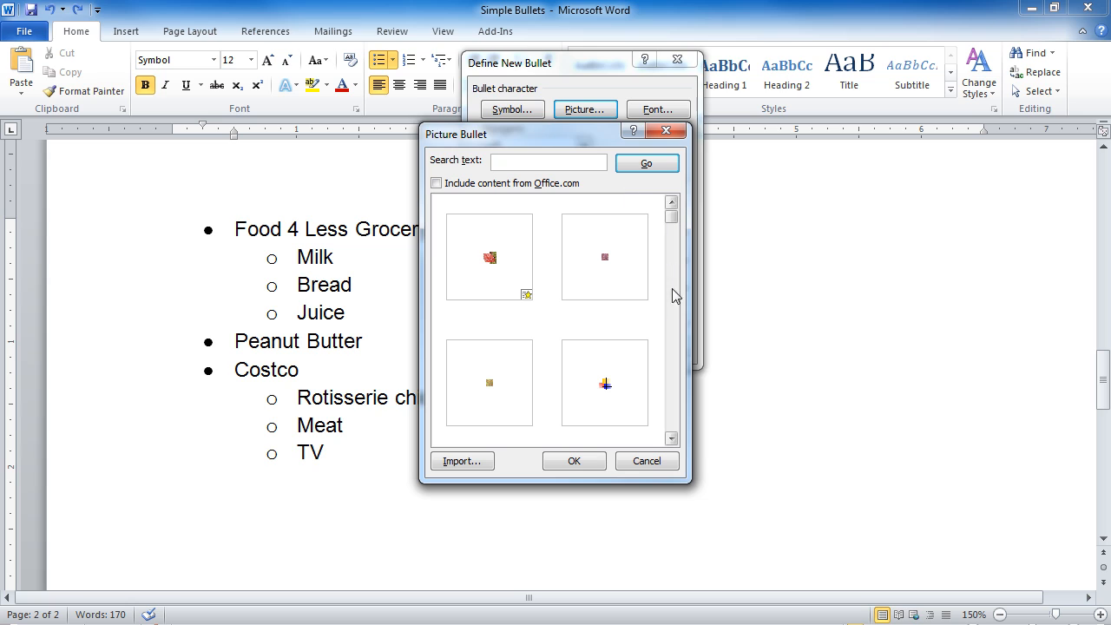
left_click(672, 438)
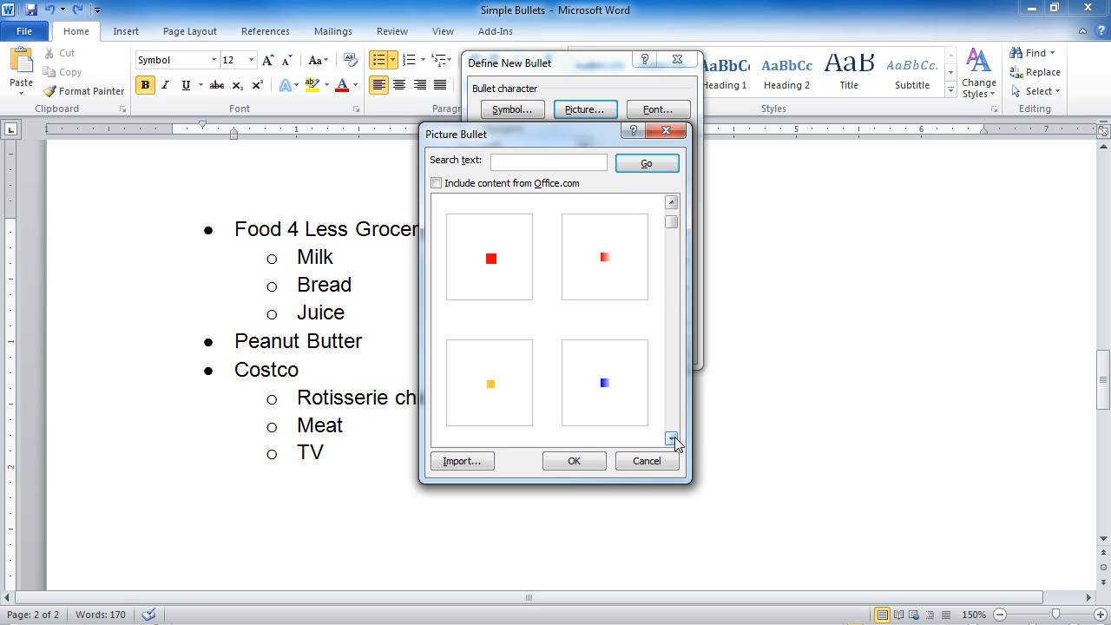
left_click(672, 438)
left_click(672, 438)
left_click_drag(673, 230, 665, 278)
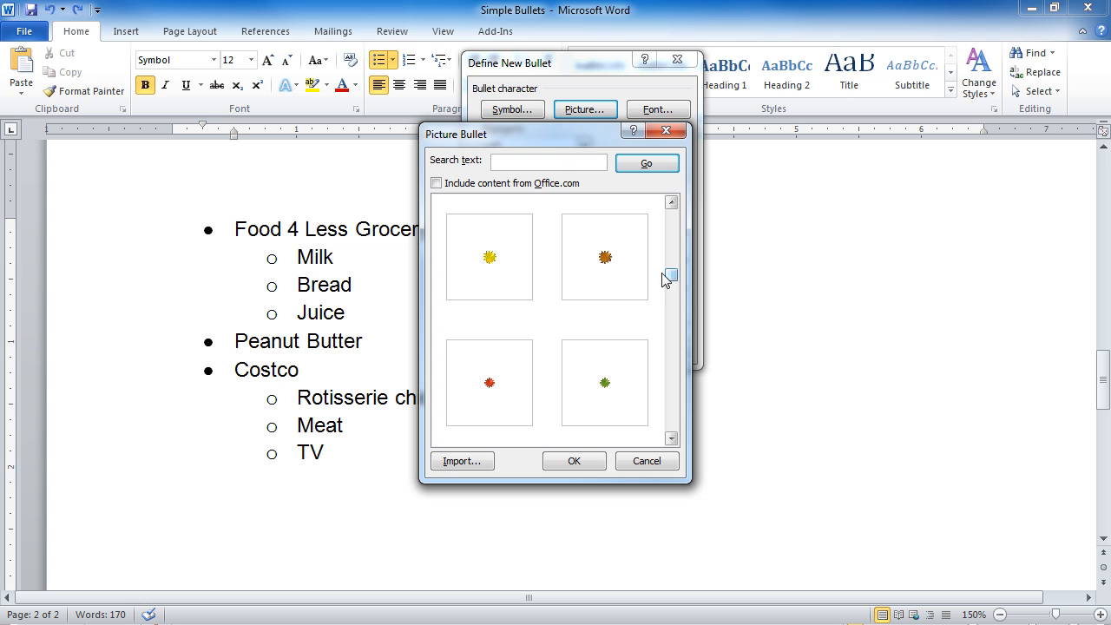
left_click(490, 386)
left_click(575, 460)
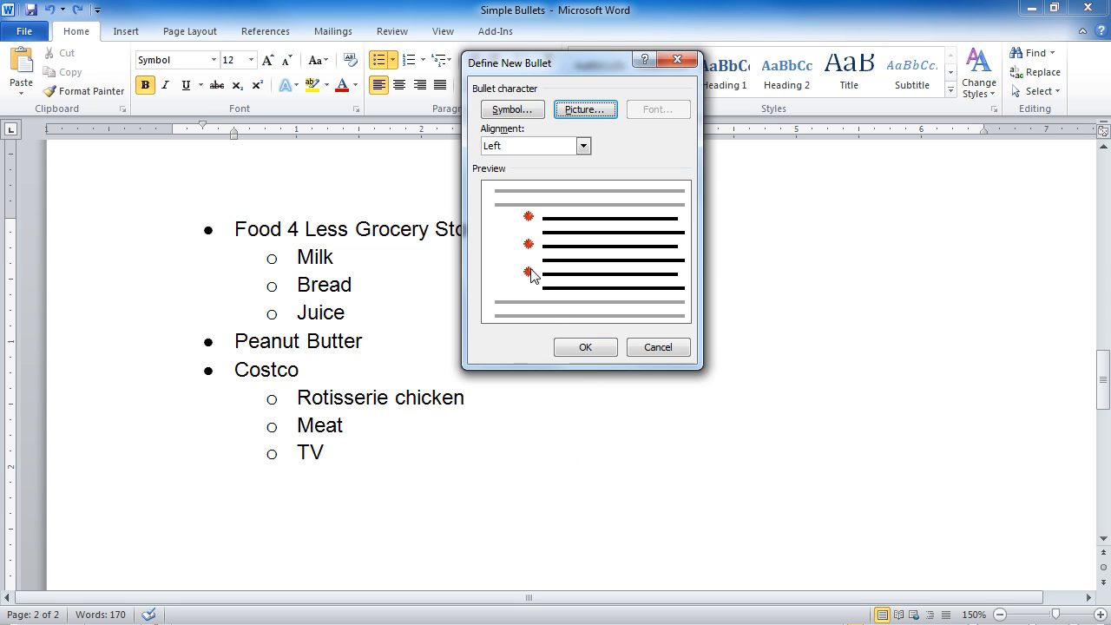
left_click(583, 346)
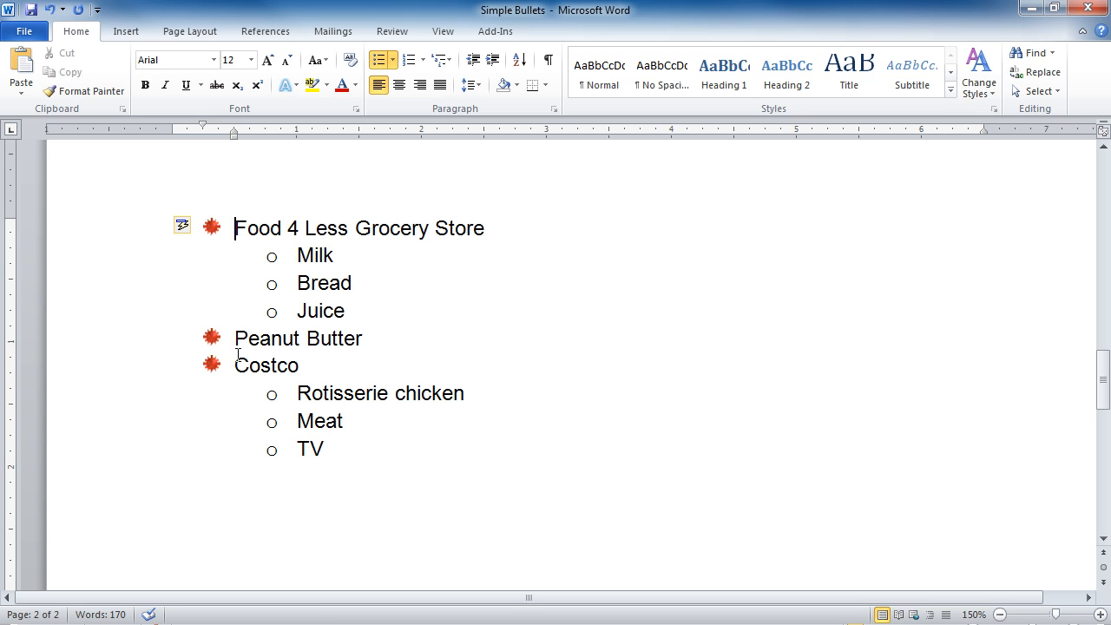
- Check the bullet library and change the first-level bullets back to the solid black round bullet
left_click(393, 60)
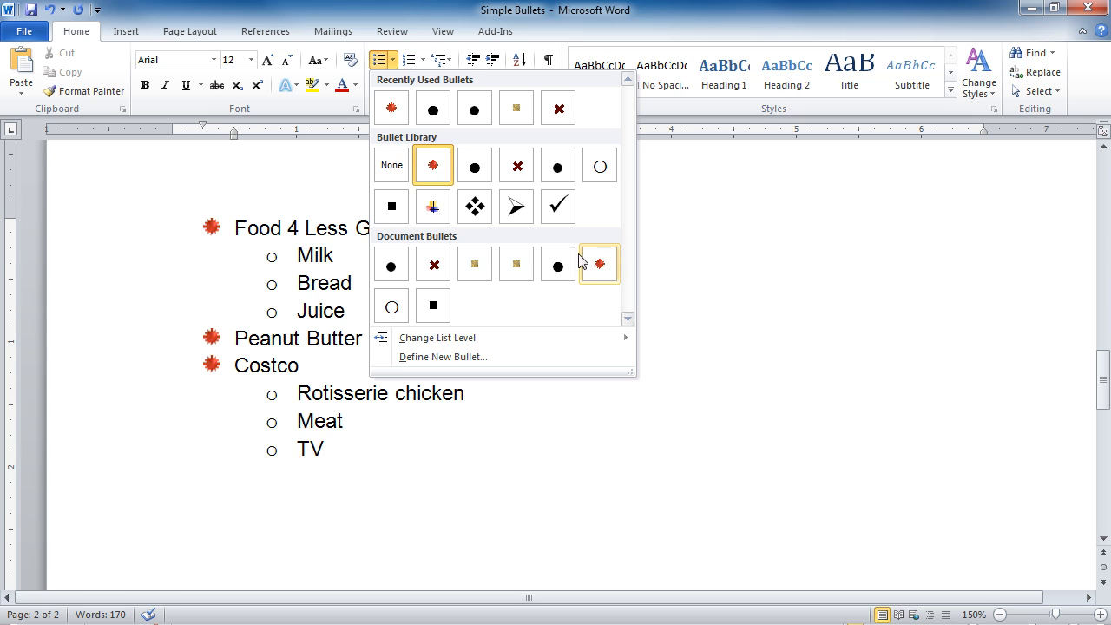
key("Escape")
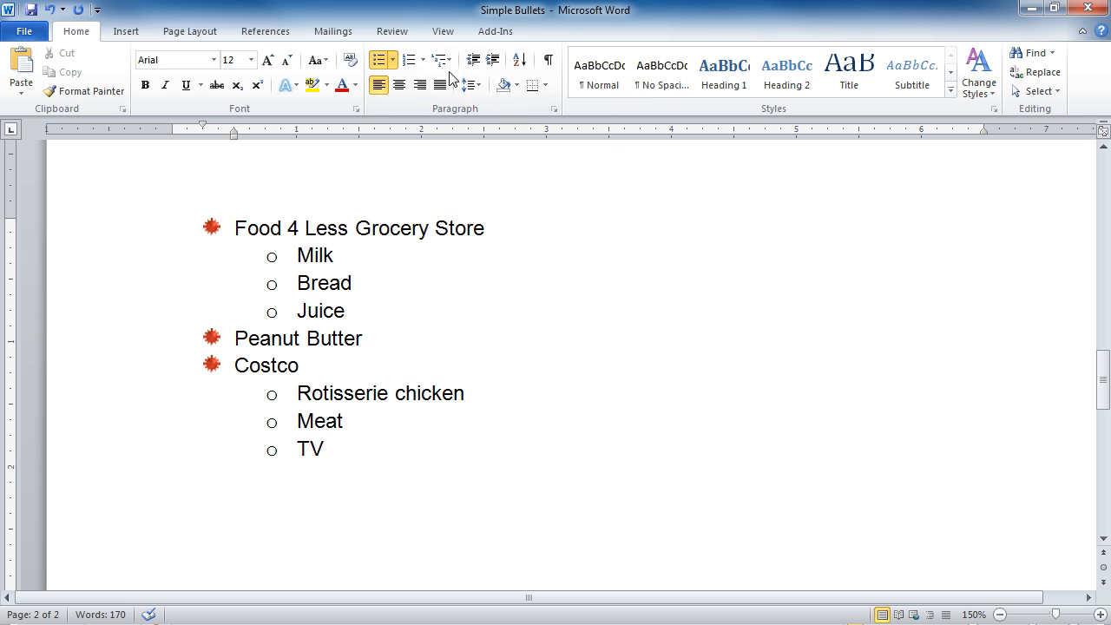
left_click(392, 59)
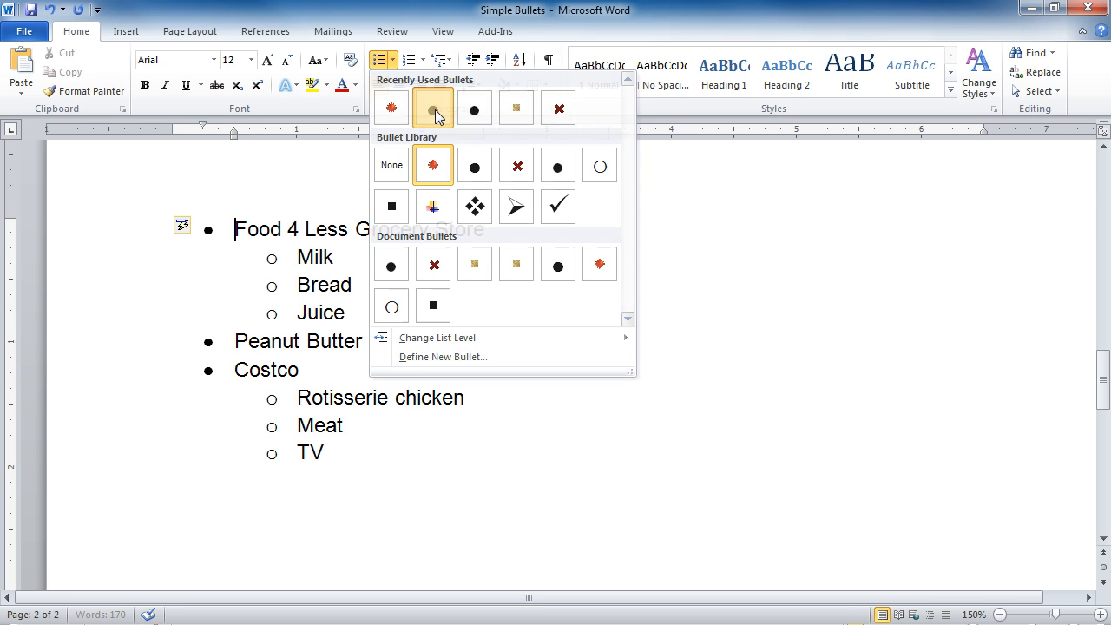
left_click(433, 110)
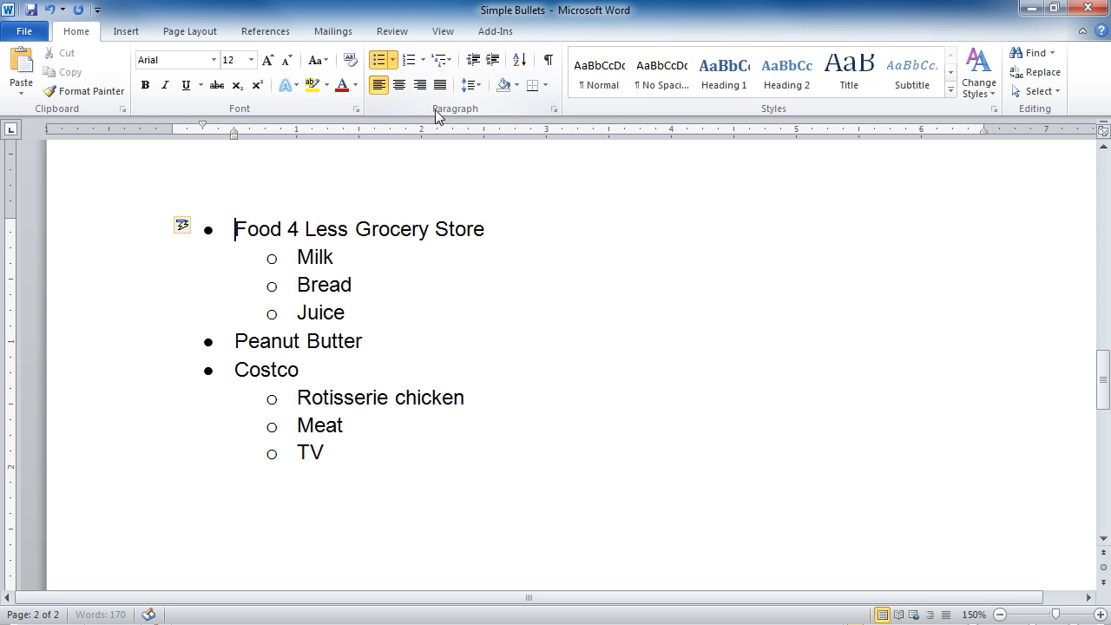
- Preview the first-level bullet's font at size 28 in dark blue within a new bullet definition, and discard the changes
left_click(392, 59)
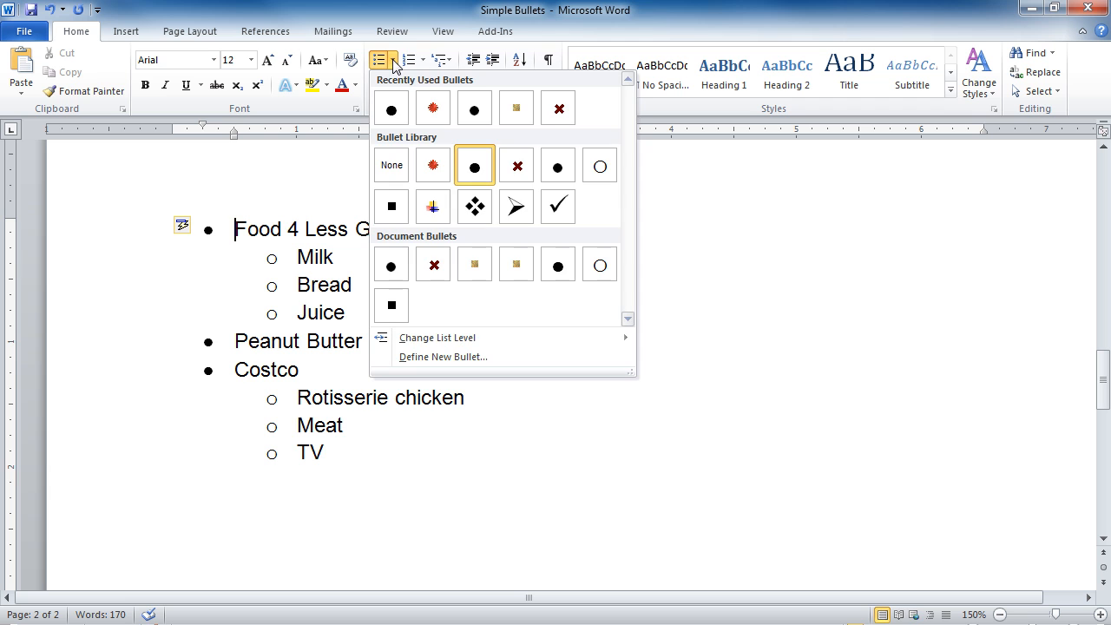
left_click(431, 359)
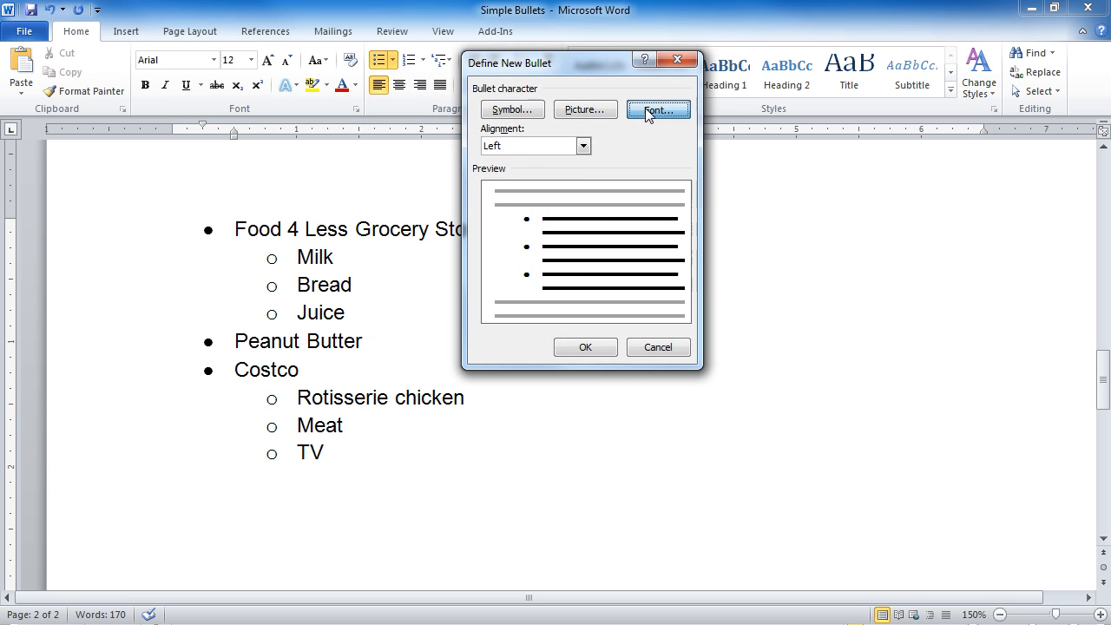
left_click(647, 110)
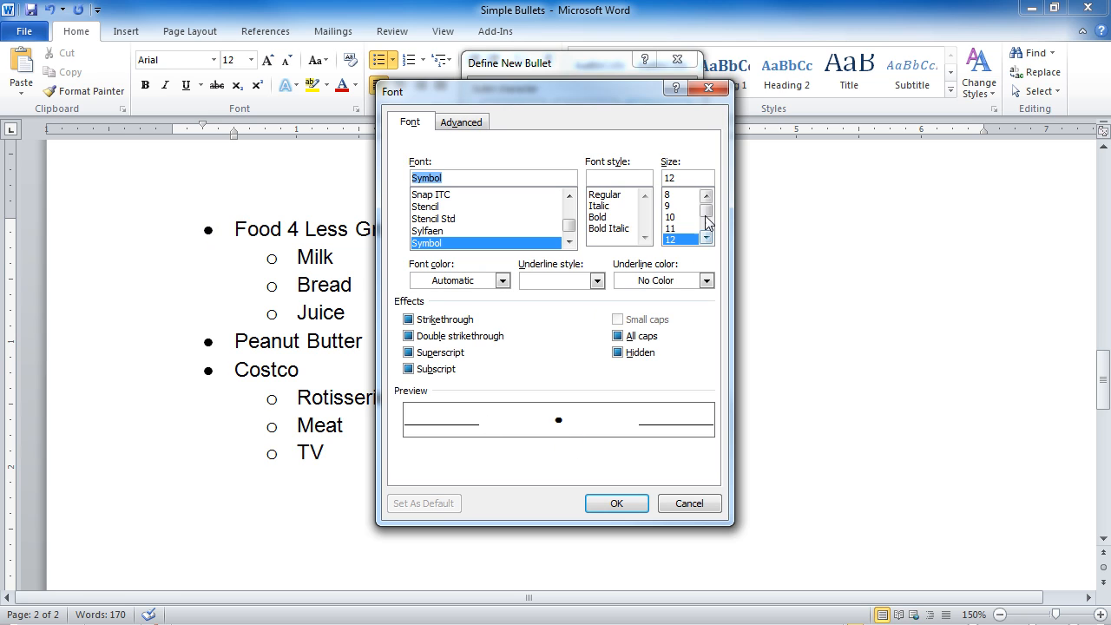
scroll(708, 229, "down", 3)
left_click(669, 229)
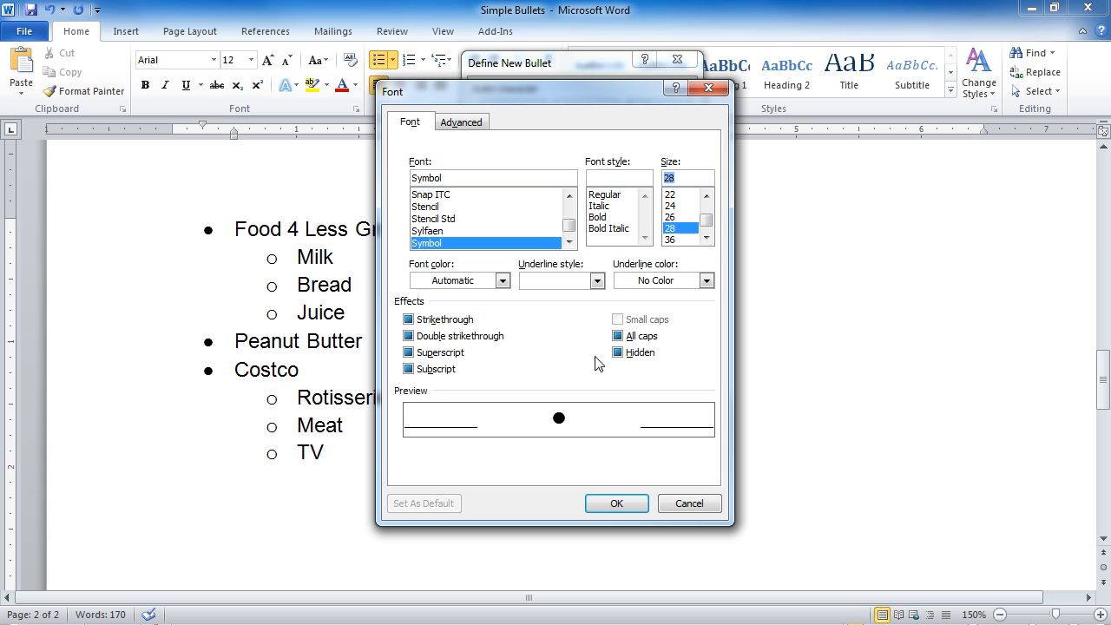
left_click(502, 280)
left_click(463, 335)
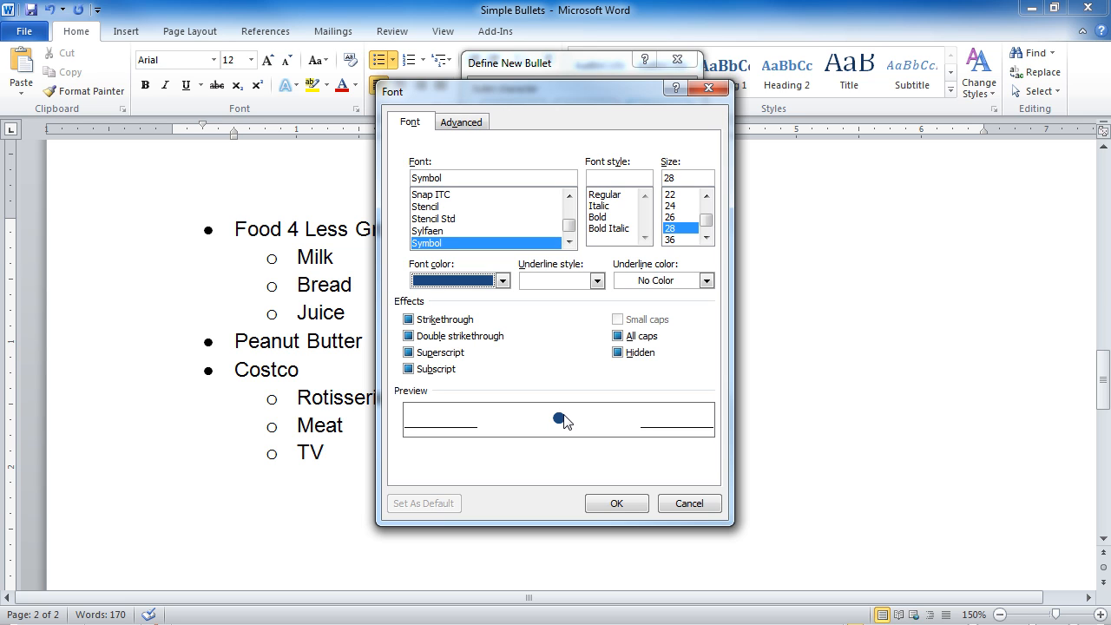
left_click(682, 504)
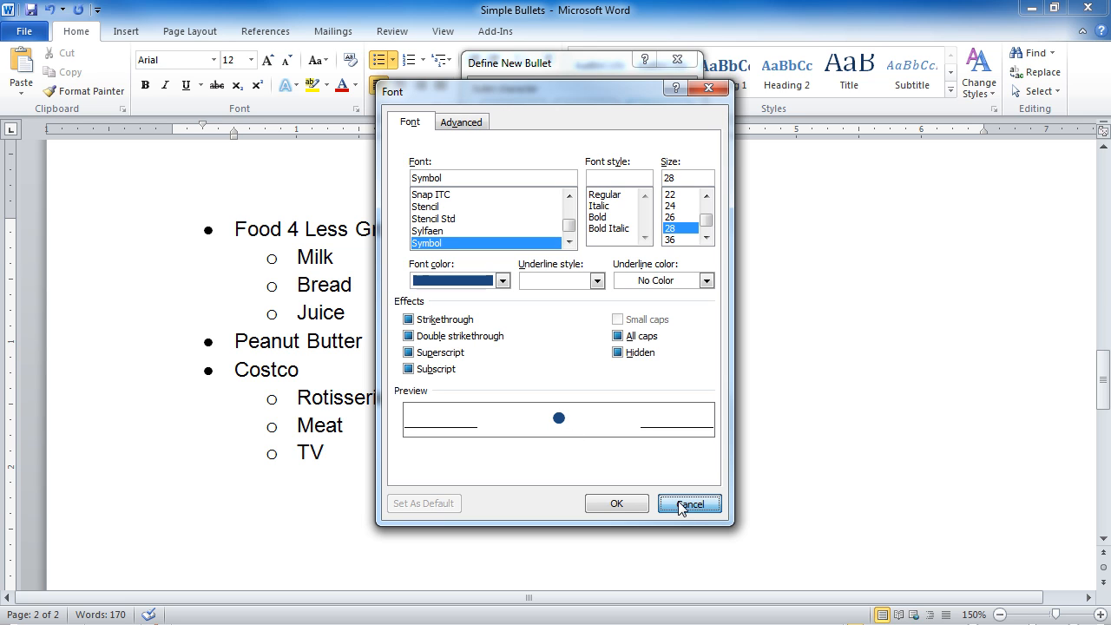
left_click(594, 346)
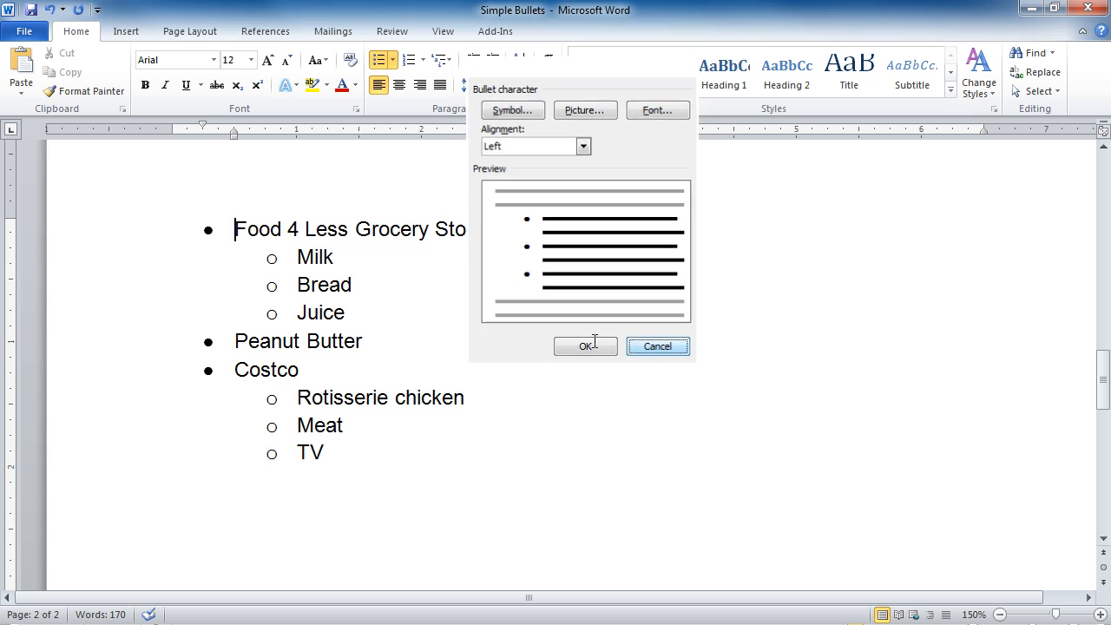
- Select all second-level bullets and preview the red X bullet on them
left_click(271, 259)
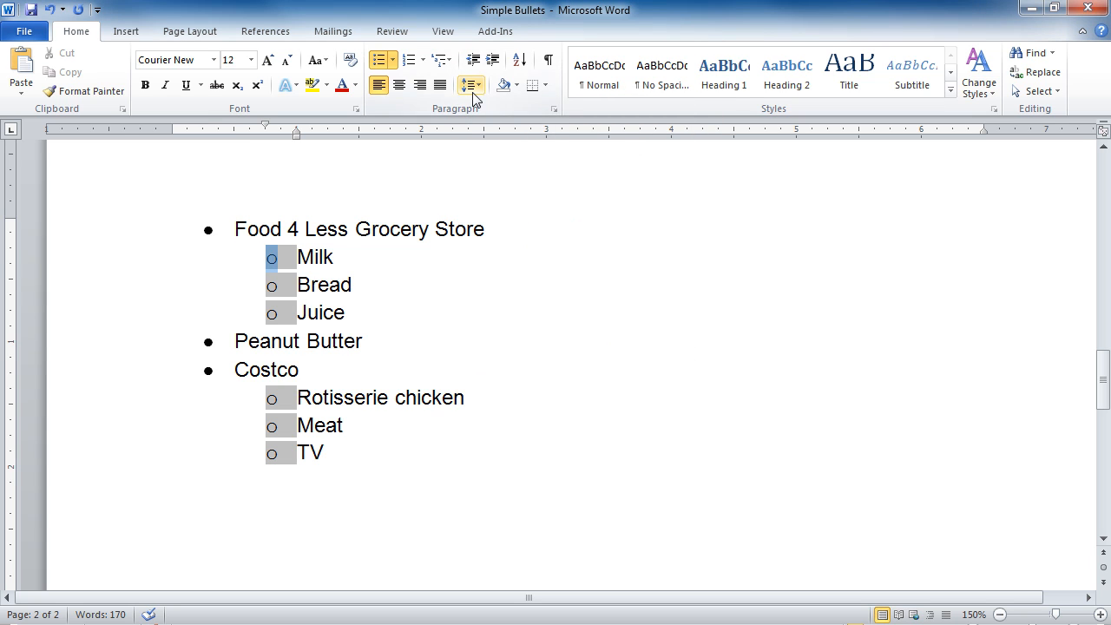
left_click(392, 59)
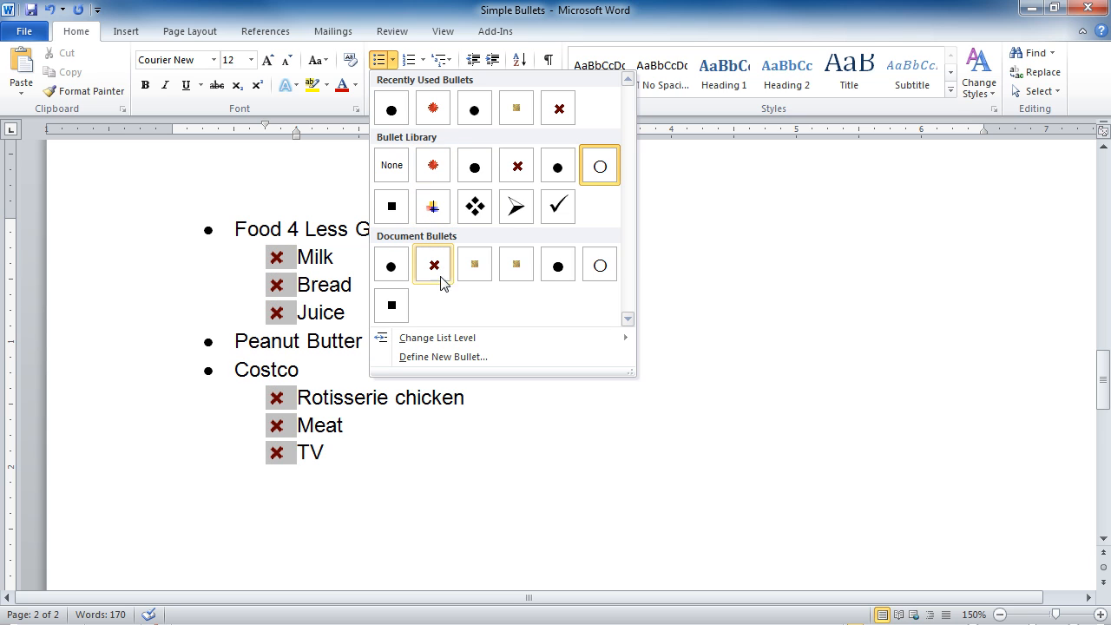
left_click(501, 423)
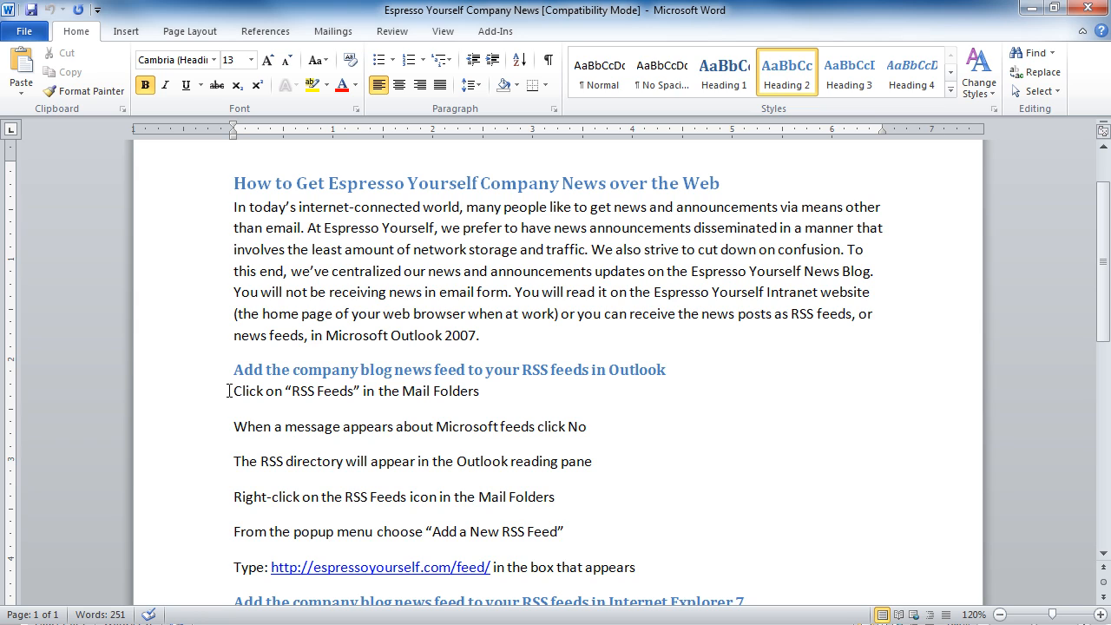
- Turn the six paragraphs under the Outlook RSS feeds heading into a 1., 2., 3. numbered list, and place the cursor after the last item
left_click_drag(199, 398, 211, 567)
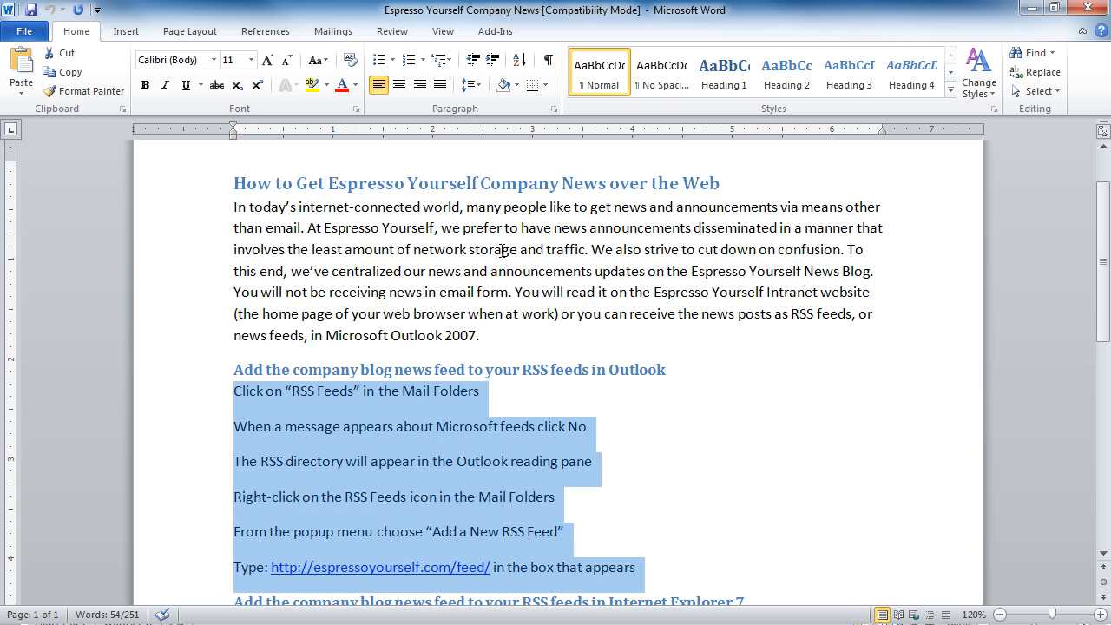
left_click(411, 67)
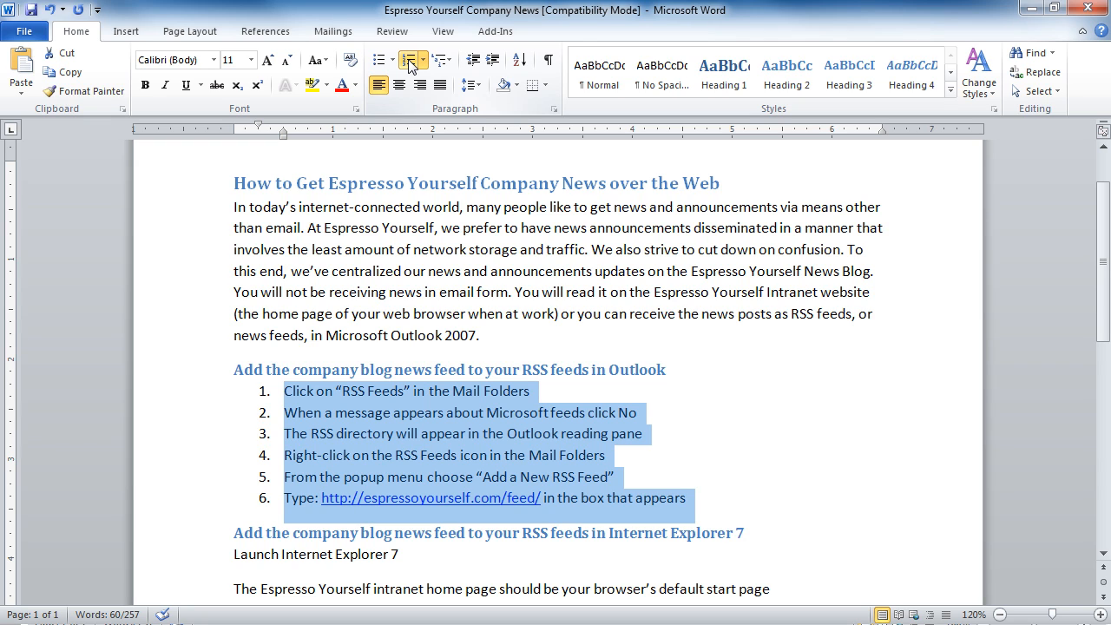
left_click(424, 63)
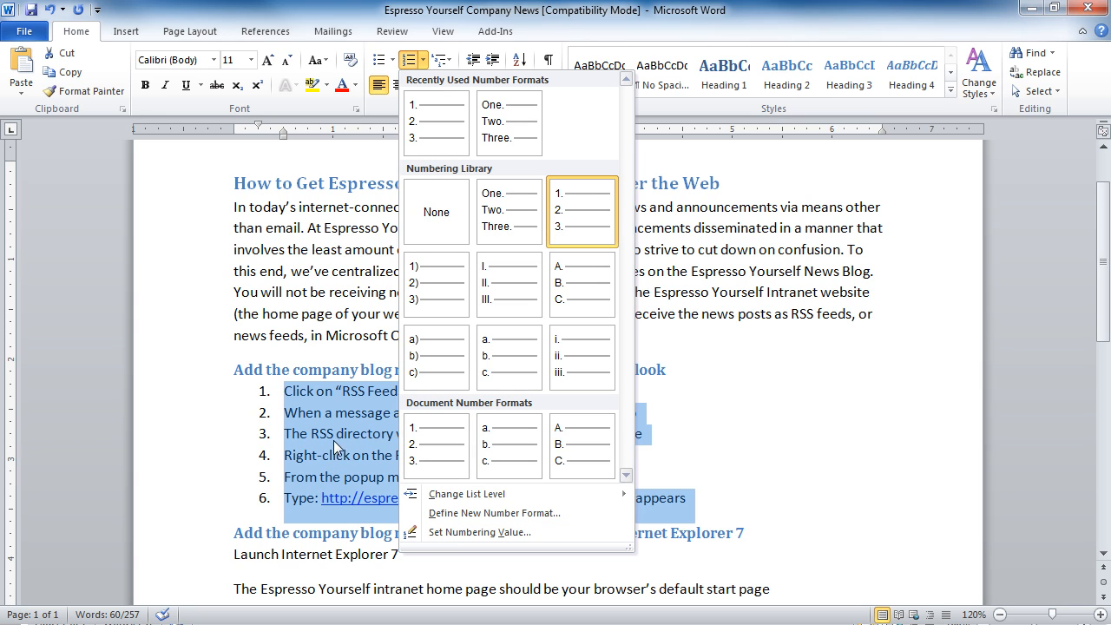
left_click(310, 414)
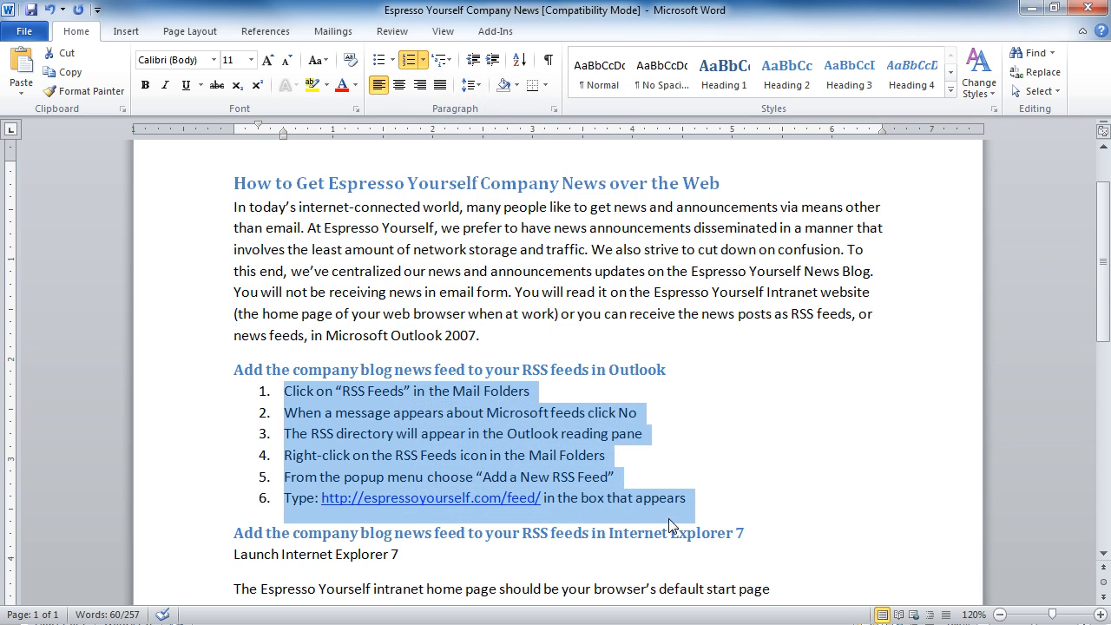
left_click(687, 499)
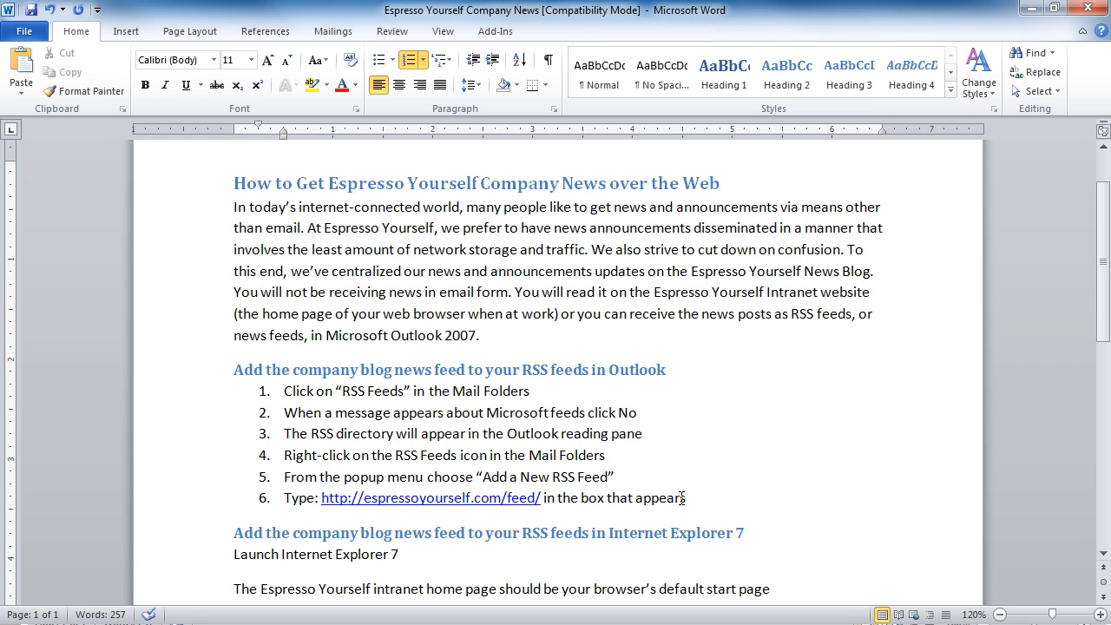
- Add an empty seventh item to the Outlook list, preview number formats on it, end the list there, and undo these changes
key("Return")
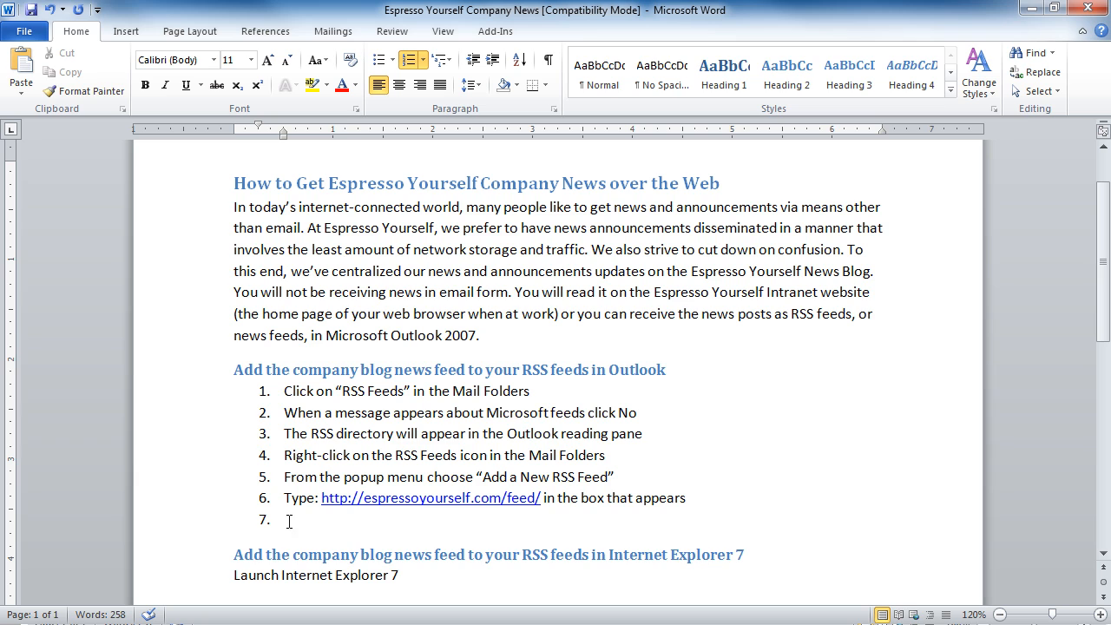
left_click(423, 60)
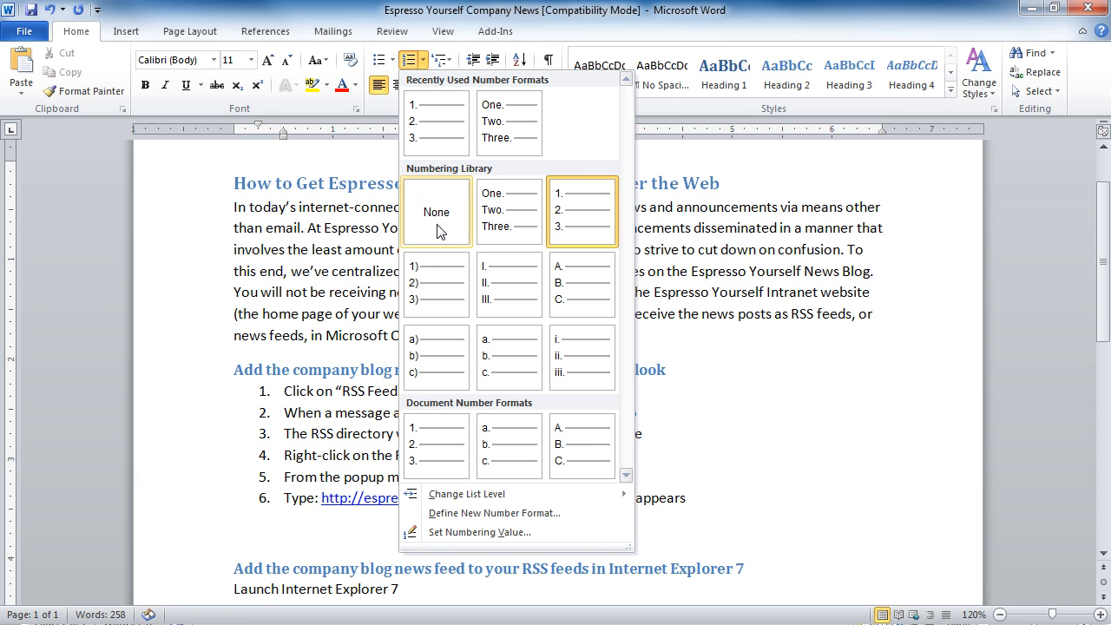
left_click(431, 102)
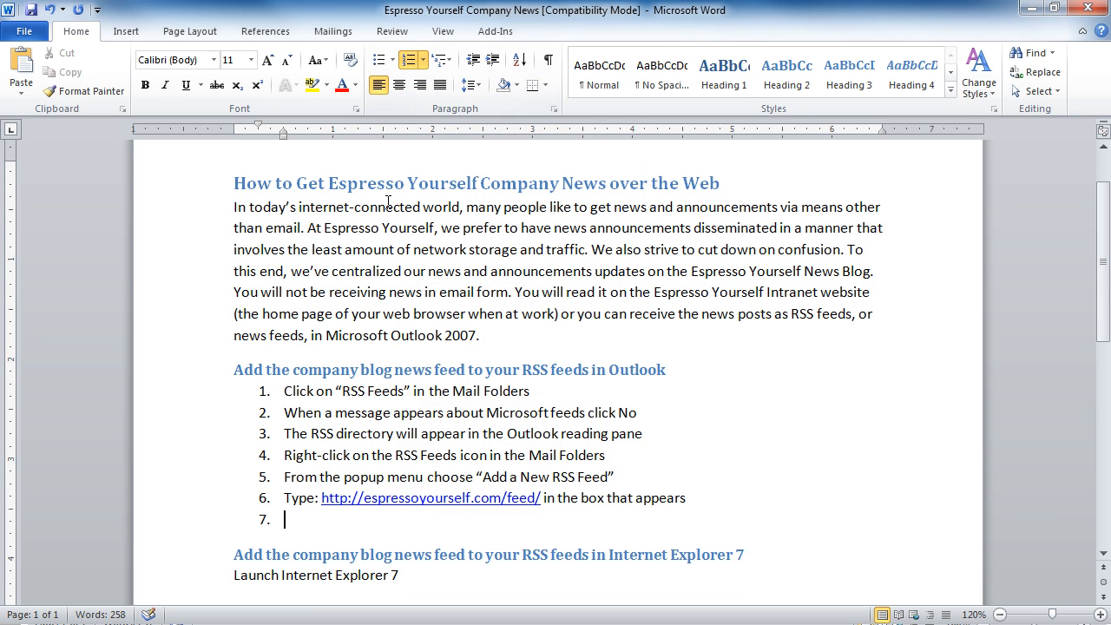
key("Return")
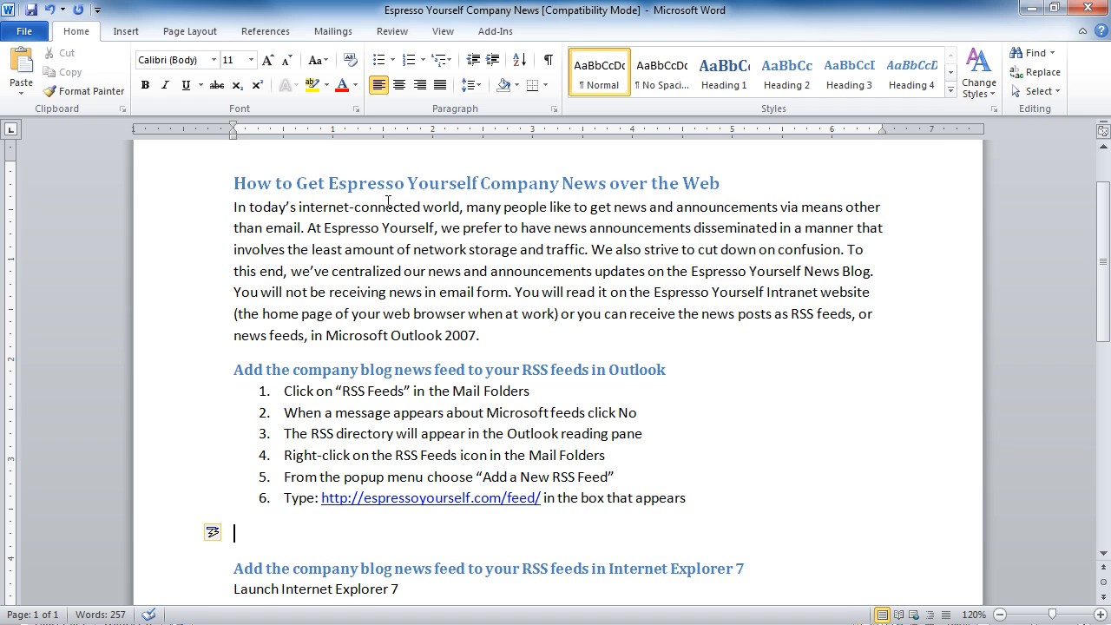
key("ctrl+z")
key("ctrl+z")
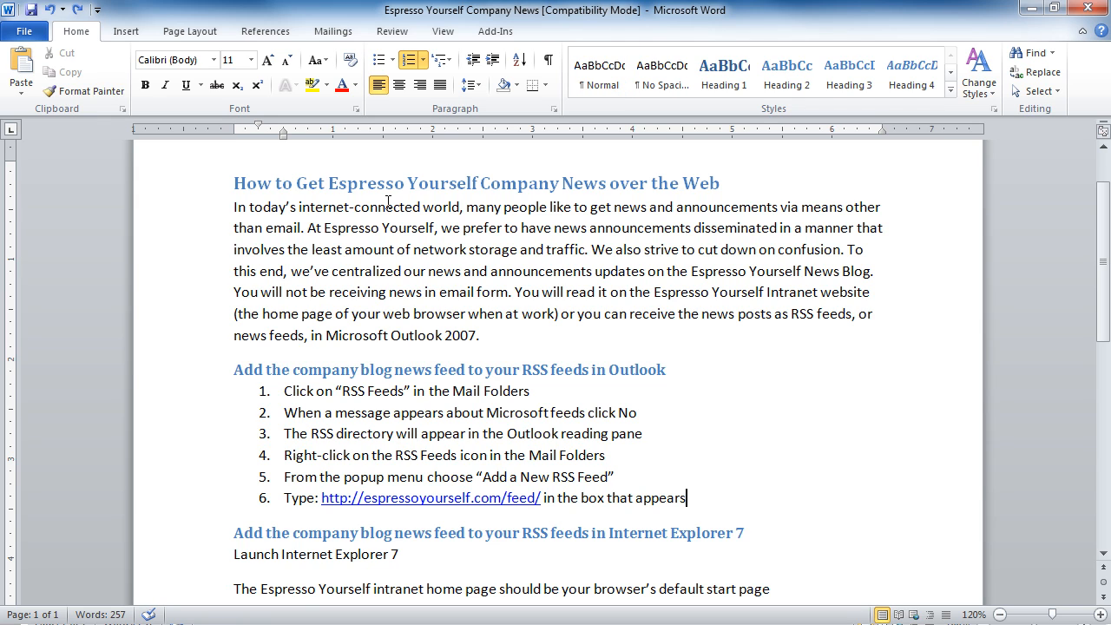
- End the numbered list with an empty line below it and try automatic numbering there with "1." and "a.", removing each
key("Return")
key("Return")
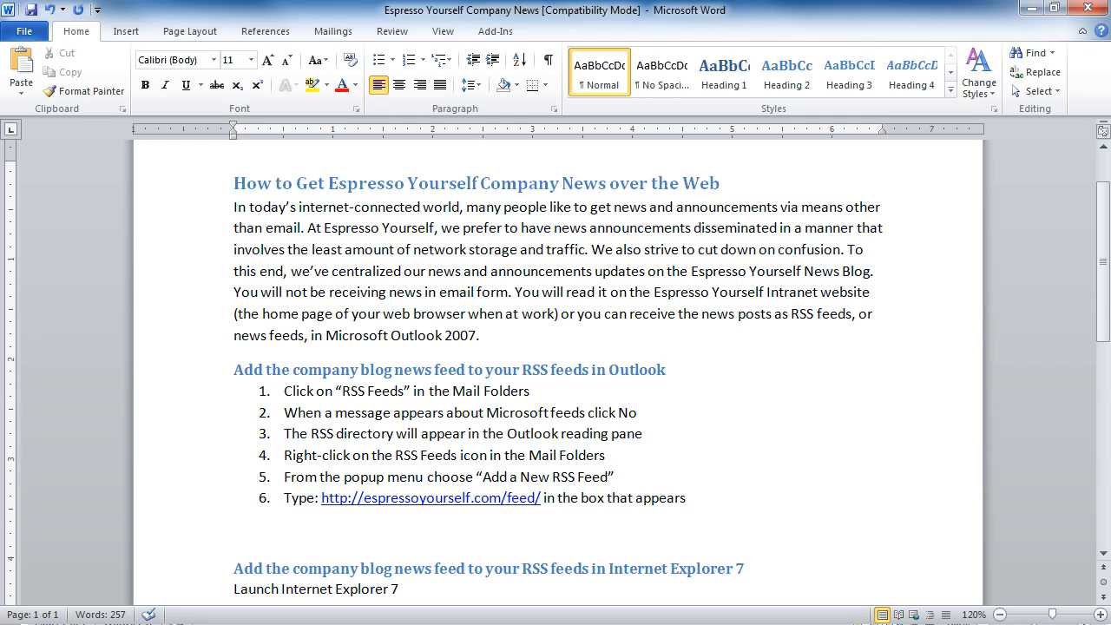
type("1.")
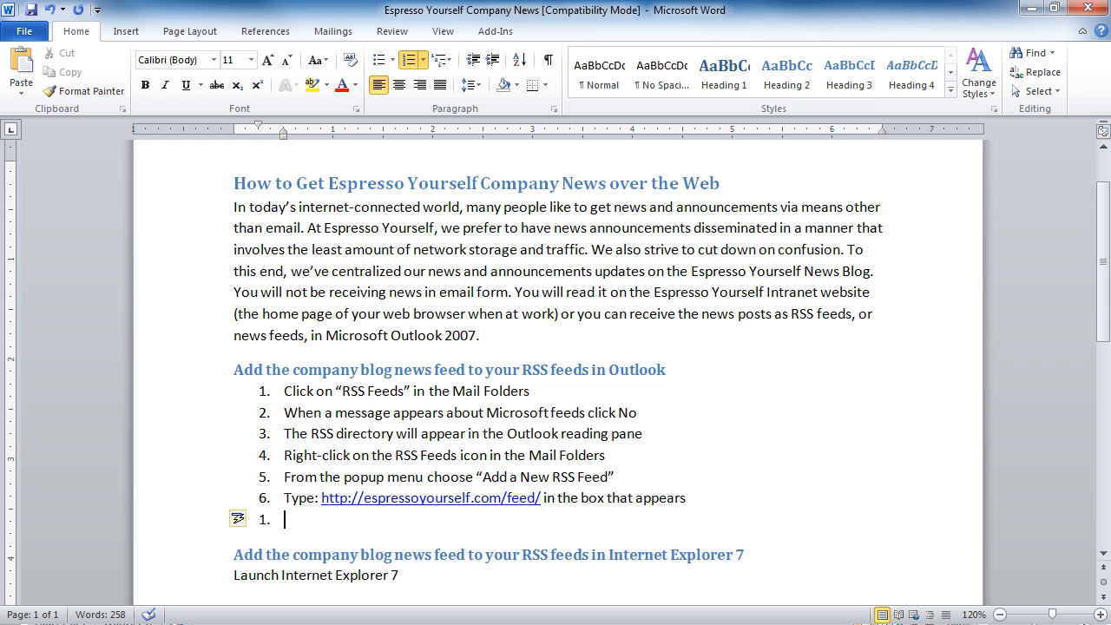
key("Return")
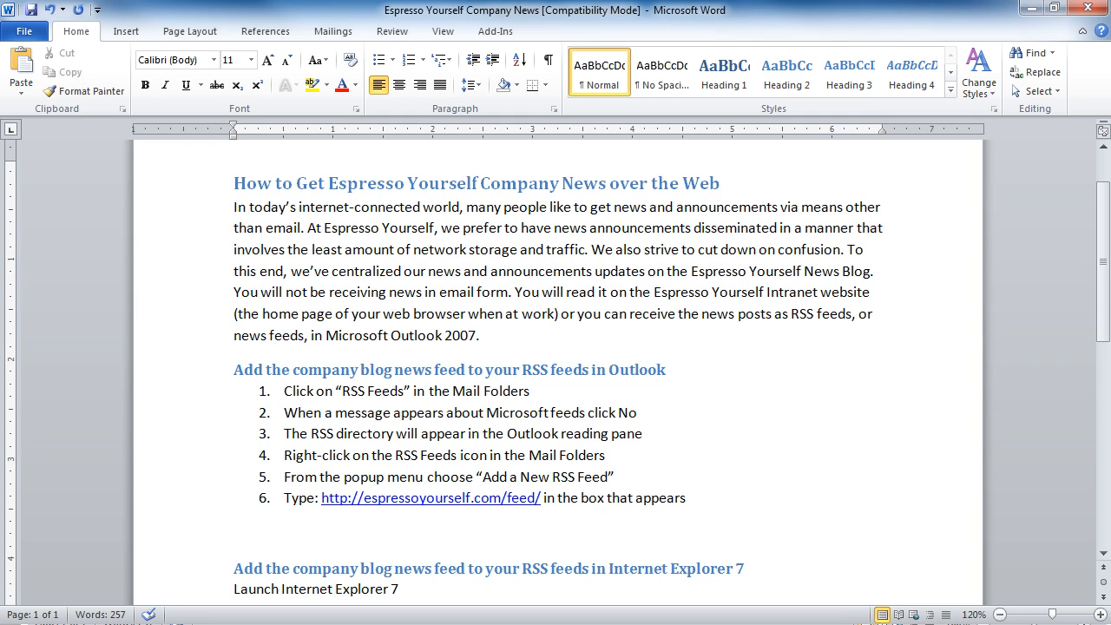
type("a.")
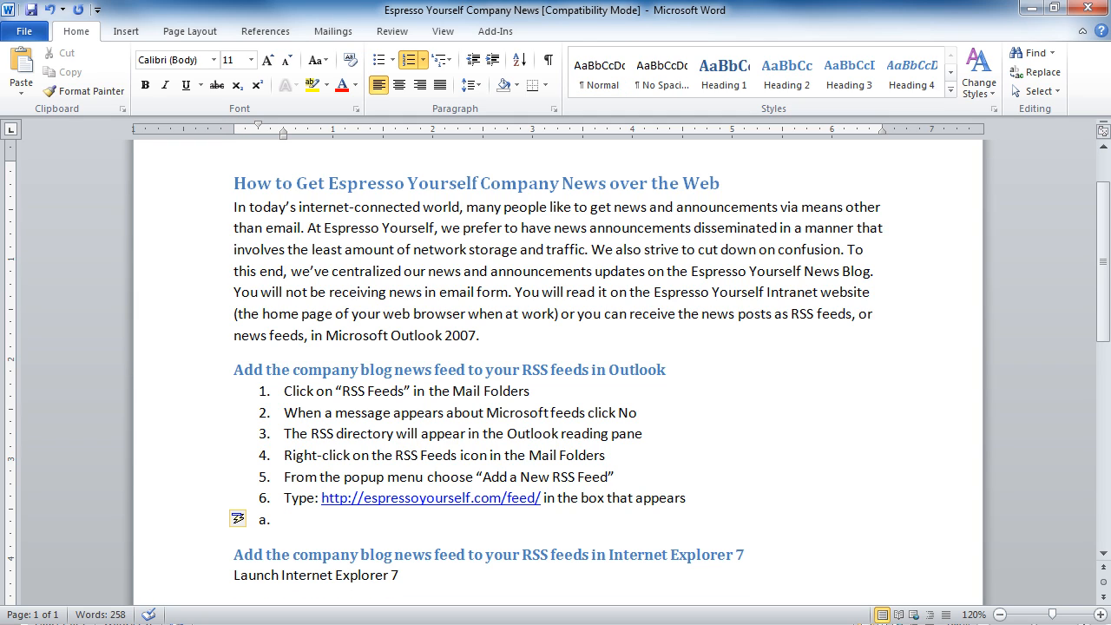
left_click(414, 66)
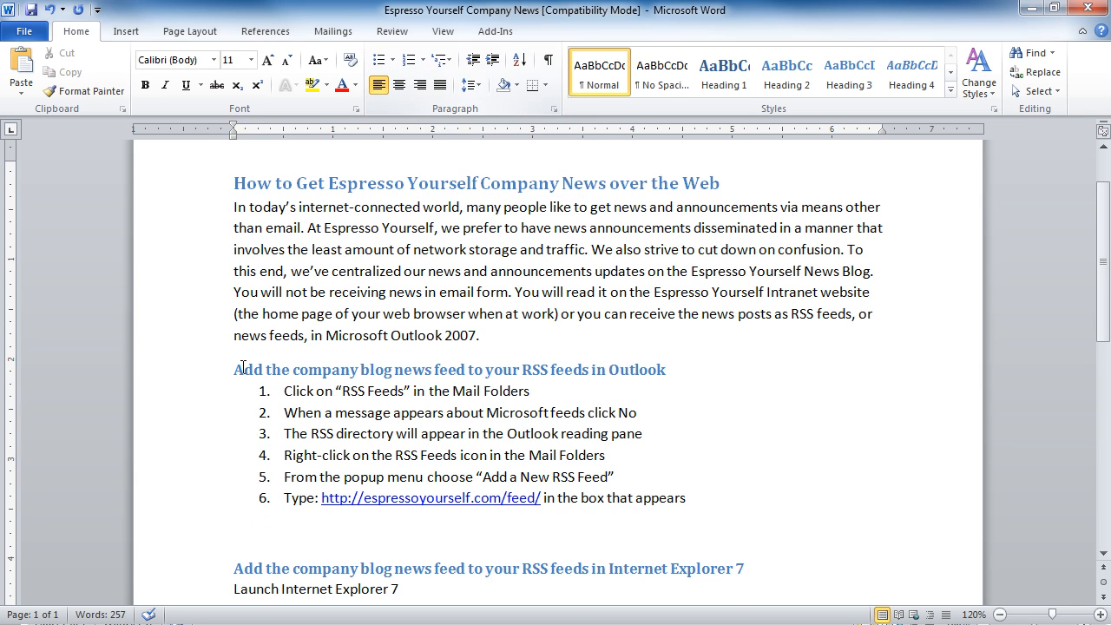
- Number the "Launch Internet Explorer 7" paragraph and make it continue the numbering of the Outlook list
scroll(247, 460, "down", 2)
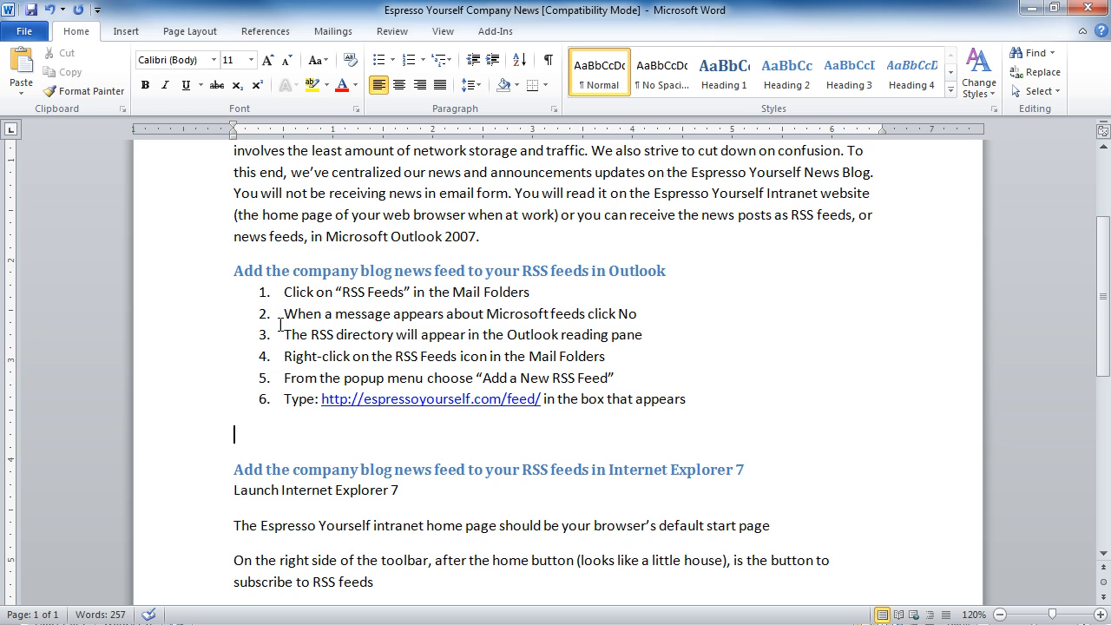
scroll(280, 398, "down", 2)
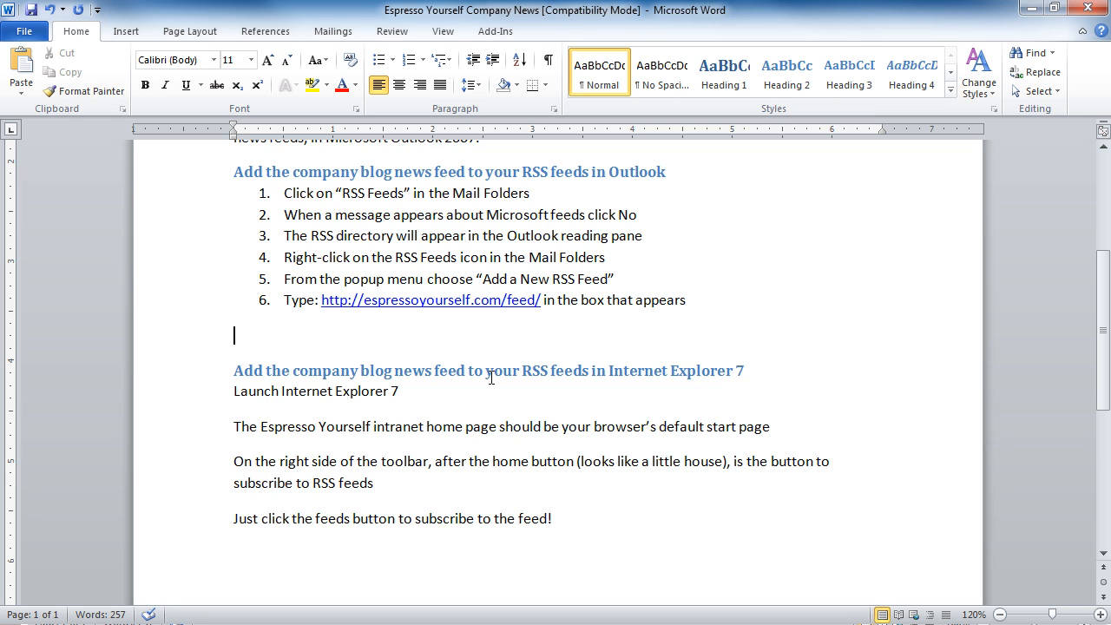
left_click(250, 389)
scroll(315, 399, "up", 1)
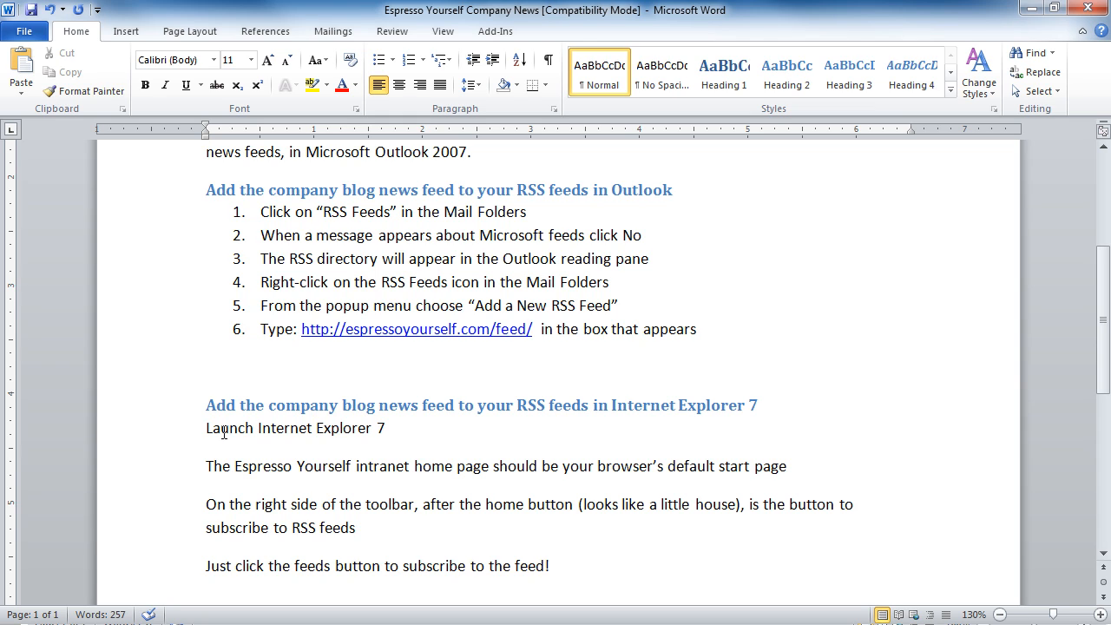
left_click(408, 61)
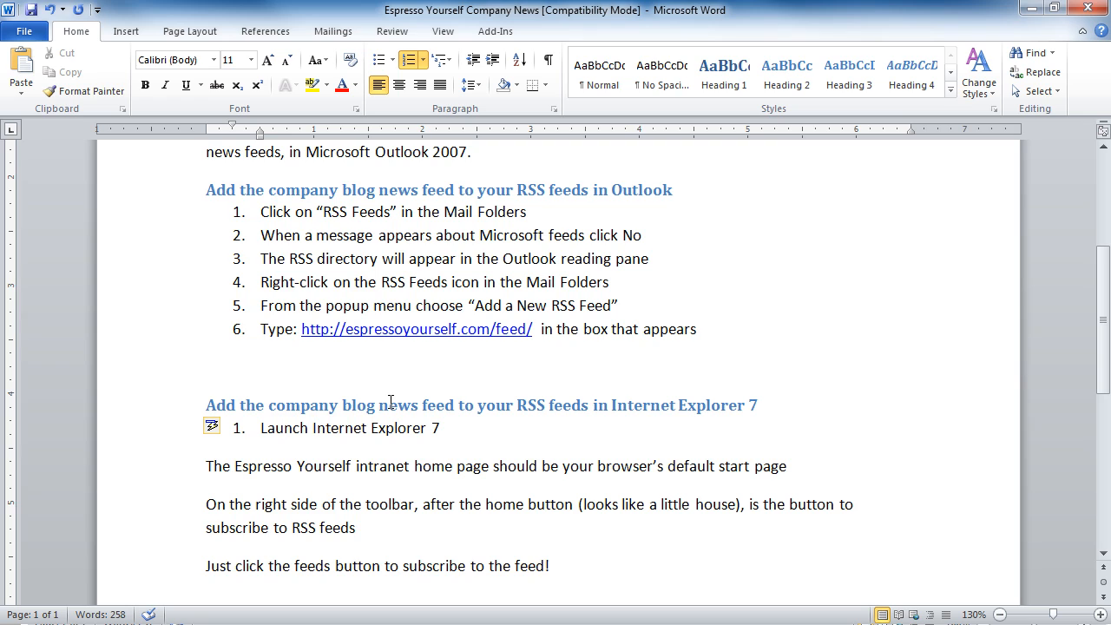
left_click(224, 429)
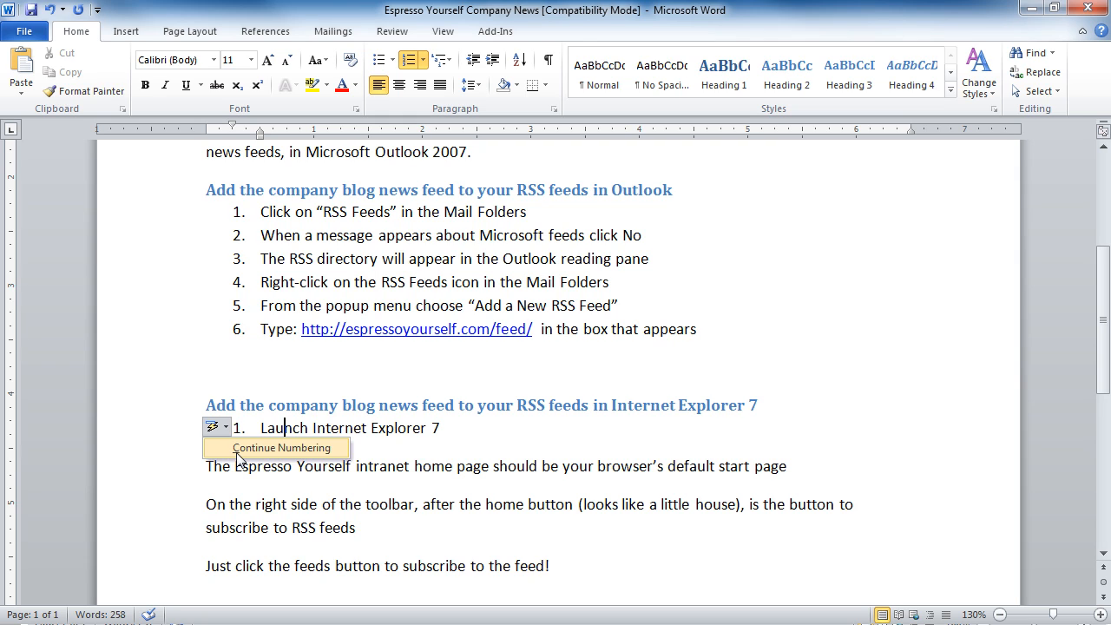
left_click(237, 448)
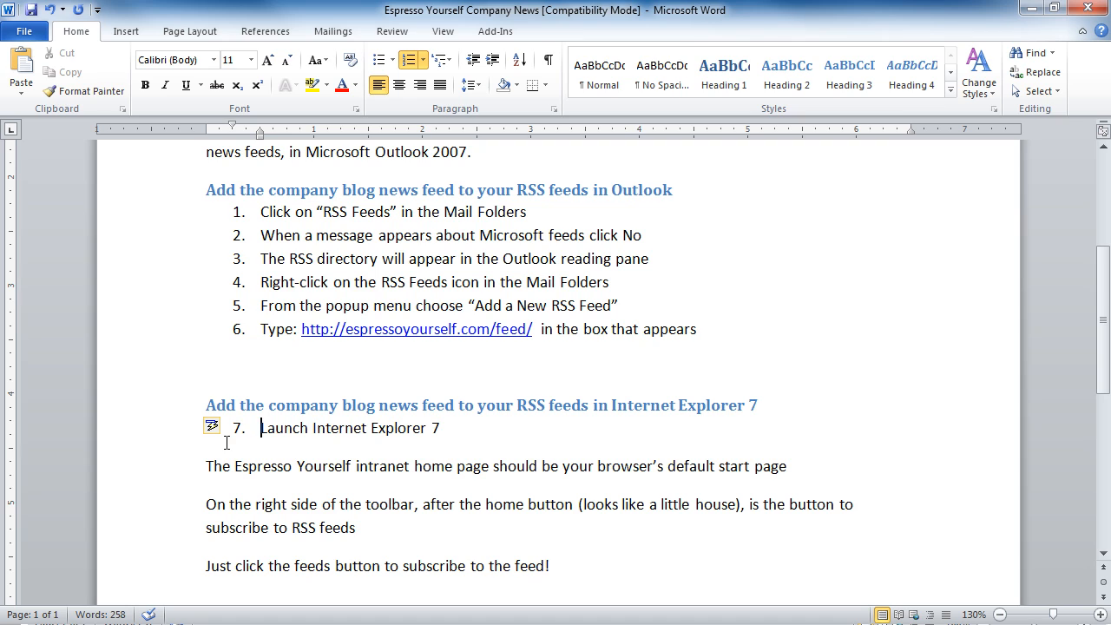
- Number the "On the right side of the toolbar" paragraph and restart its numbering at 1
left_click(218, 506)
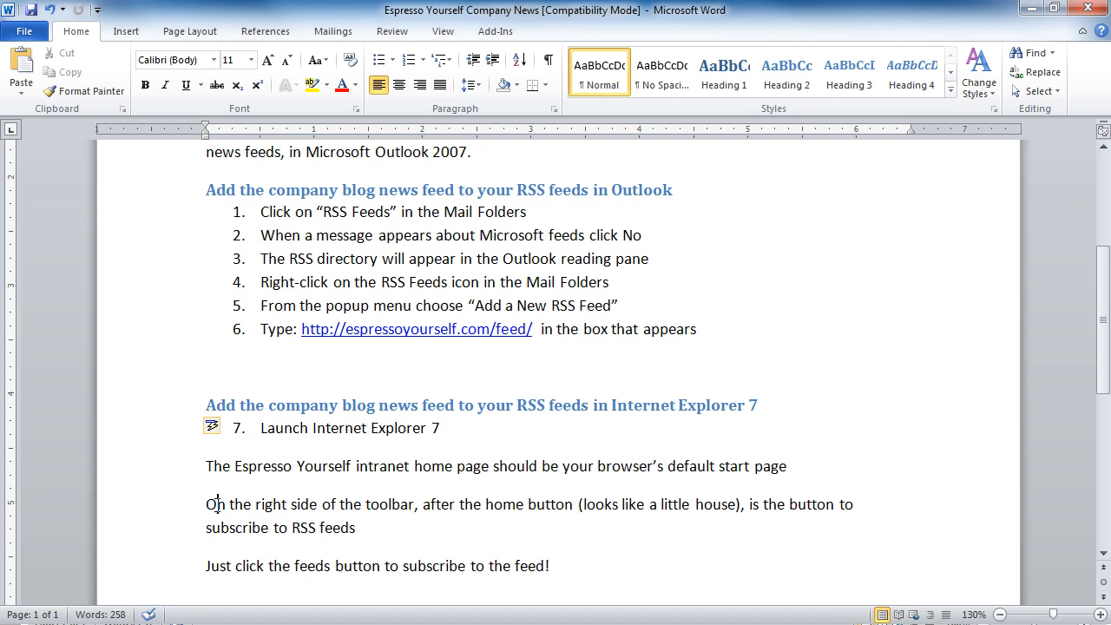
left_click(408, 59)
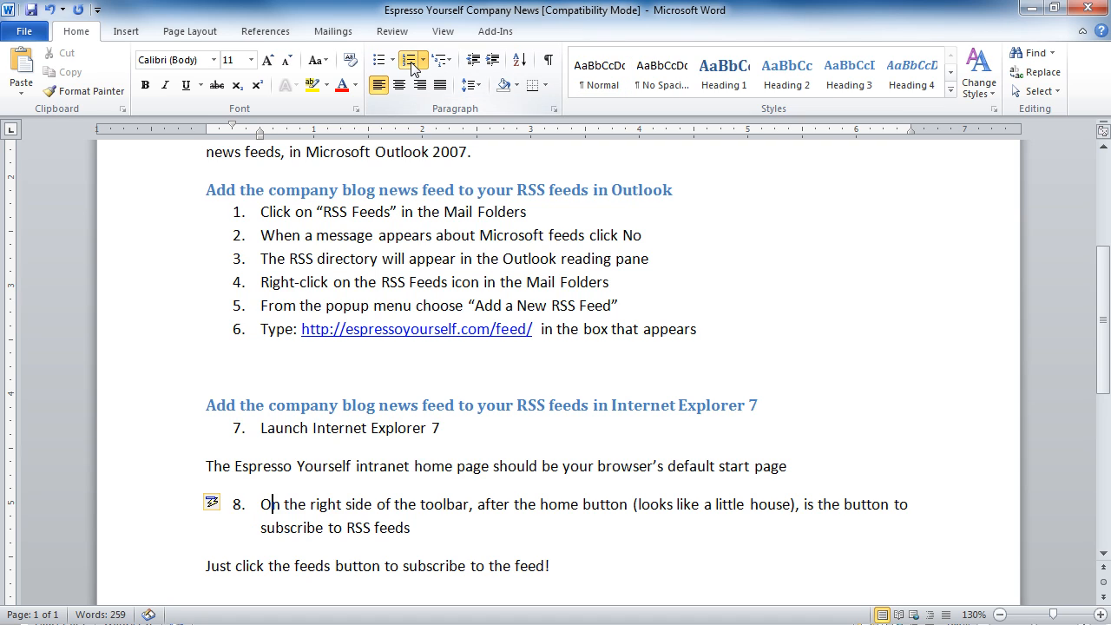
left_click(212, 505)
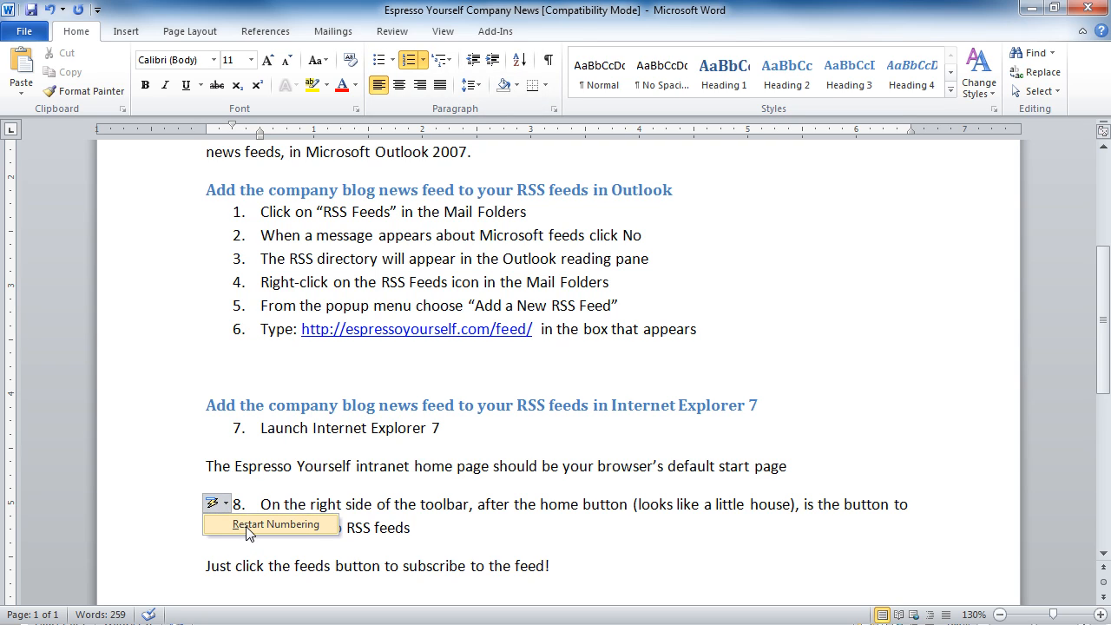
left_click(250, 525)
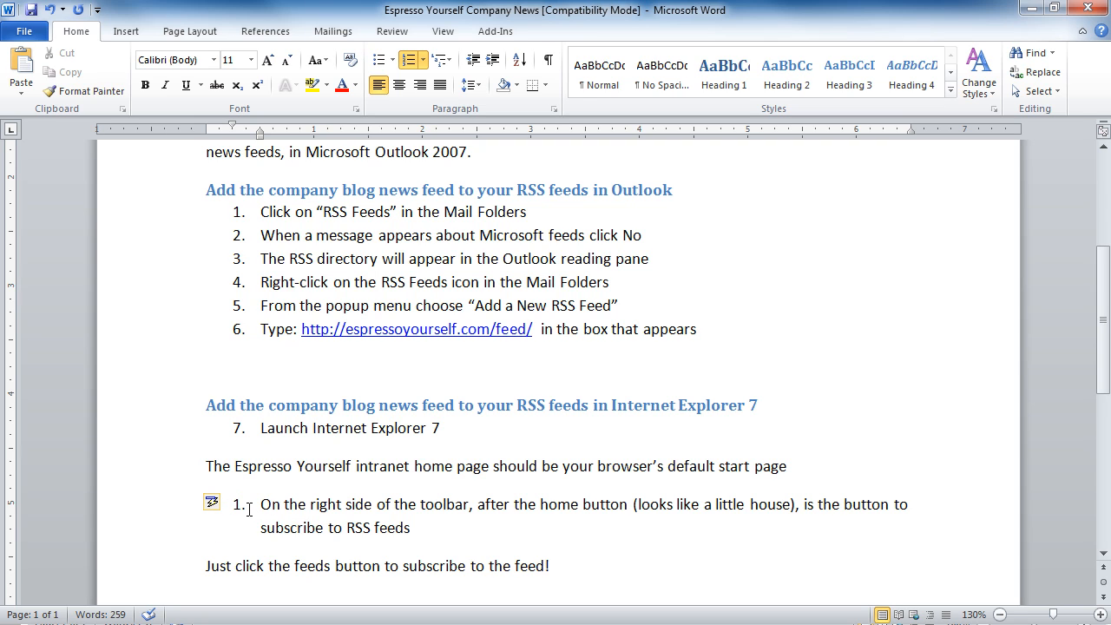
- Look through the available number styles in a new number format definition and cancel it
left_click(424, 61)
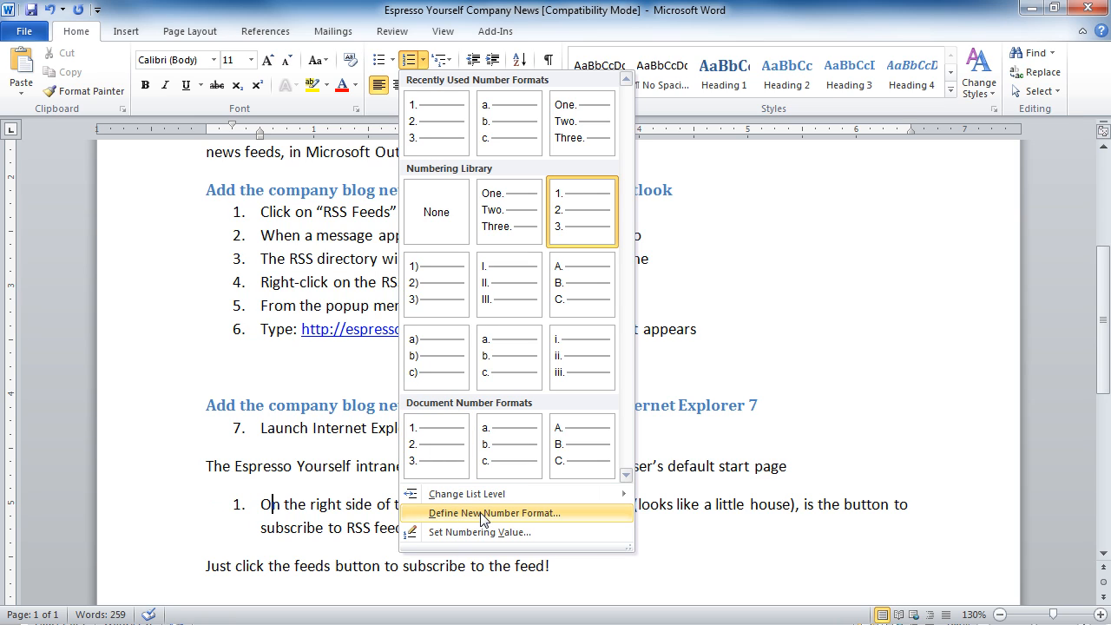
left_click(482, 516)
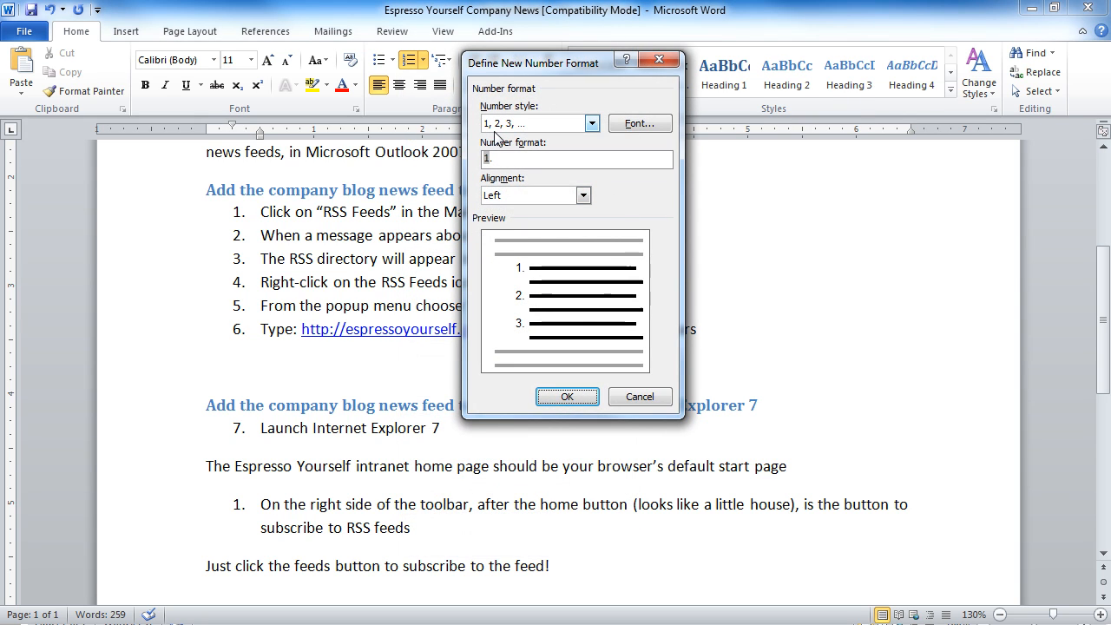
left_click(591, 125)
scroll(597, 169, "down", 1)
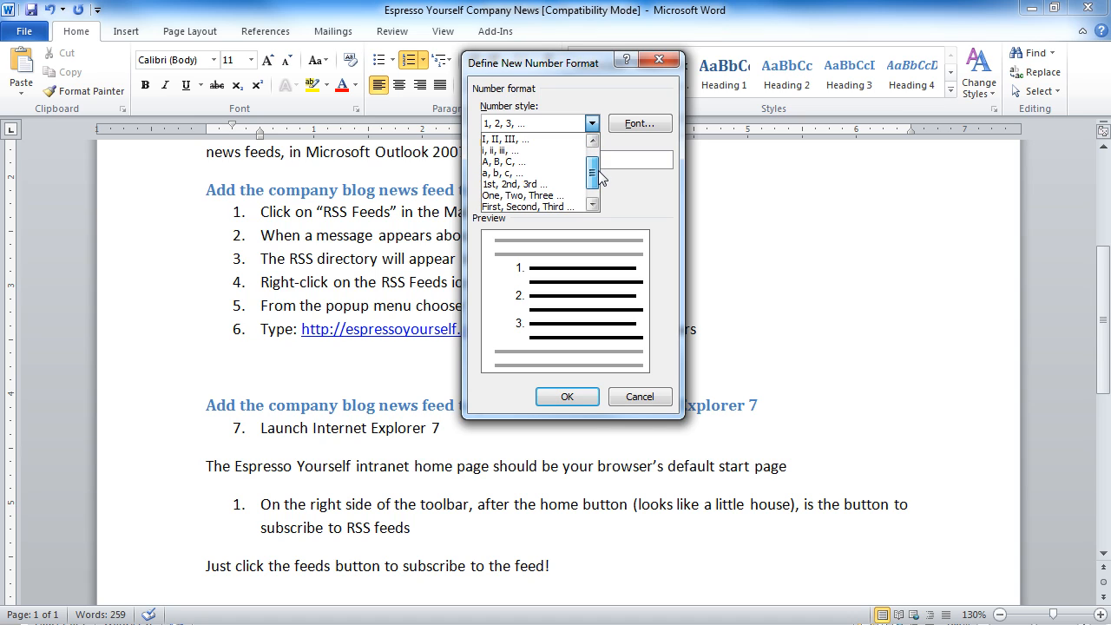
scroll(597, 178, "up", 2)
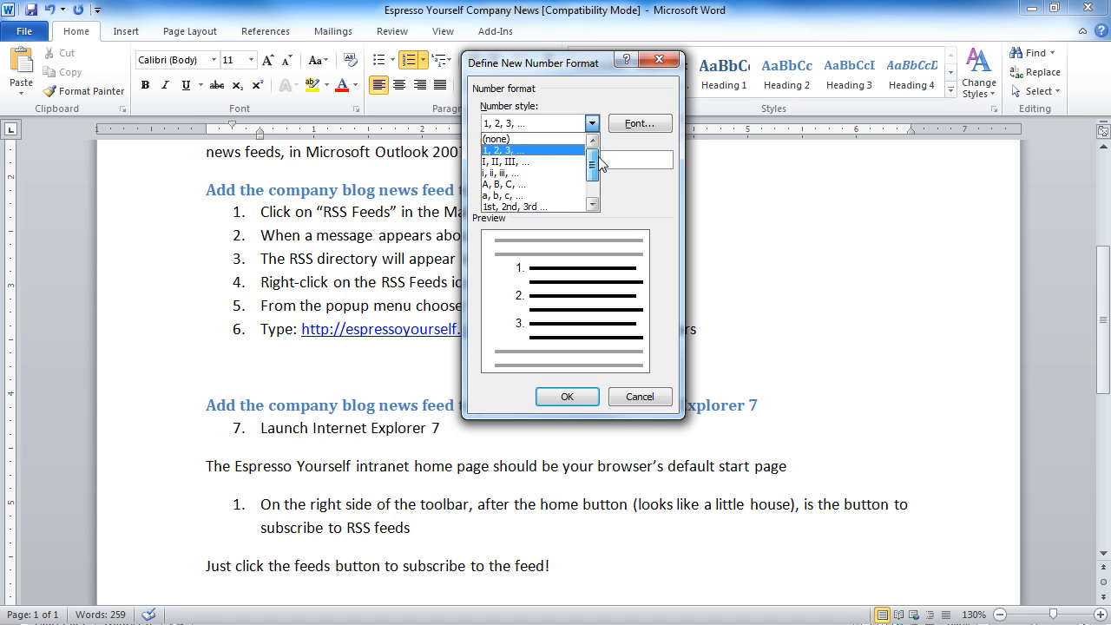
left_click(591, 124)
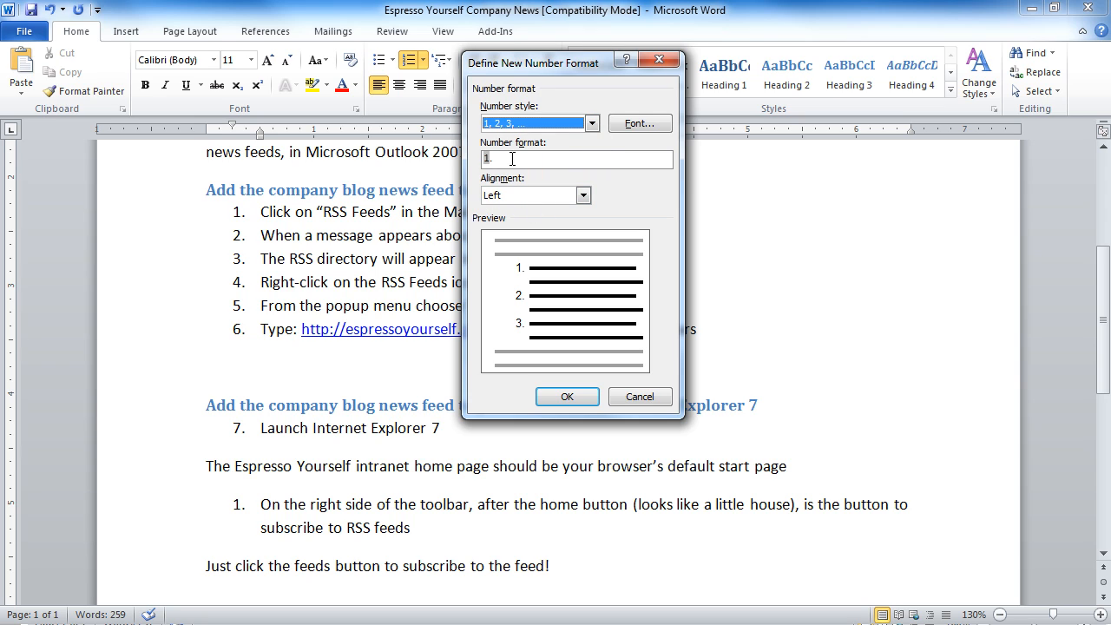
left_click(639, 396)
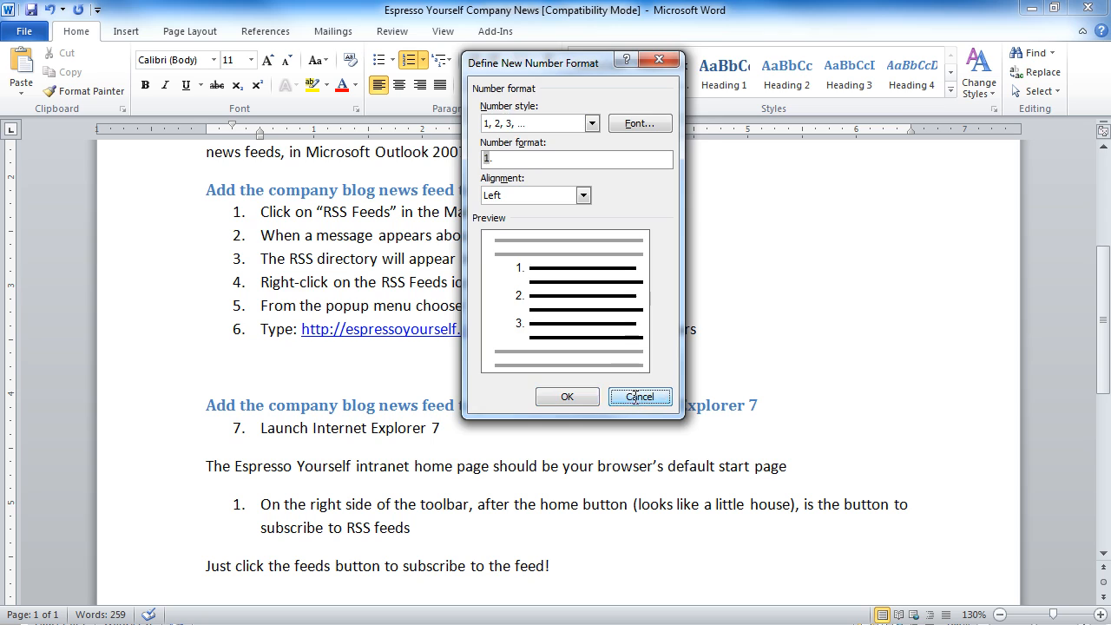
- Set the toolbar paragraph to start a new list at 9, and number the final "Just click the feeds button" paragraph after it
left_click(423, 60)
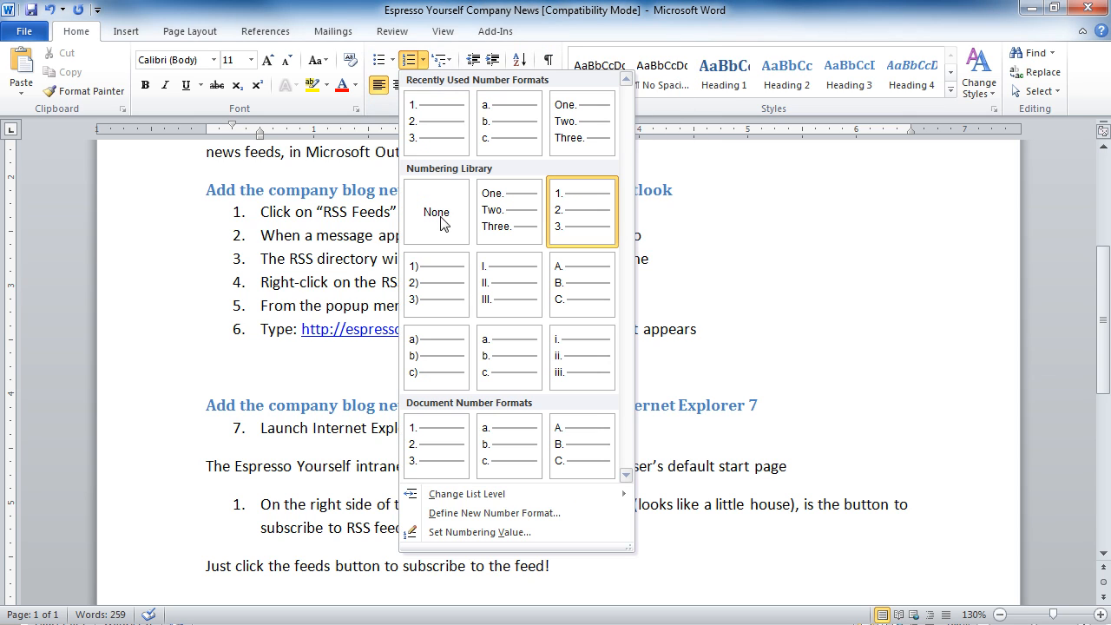
left_click(458, 533)
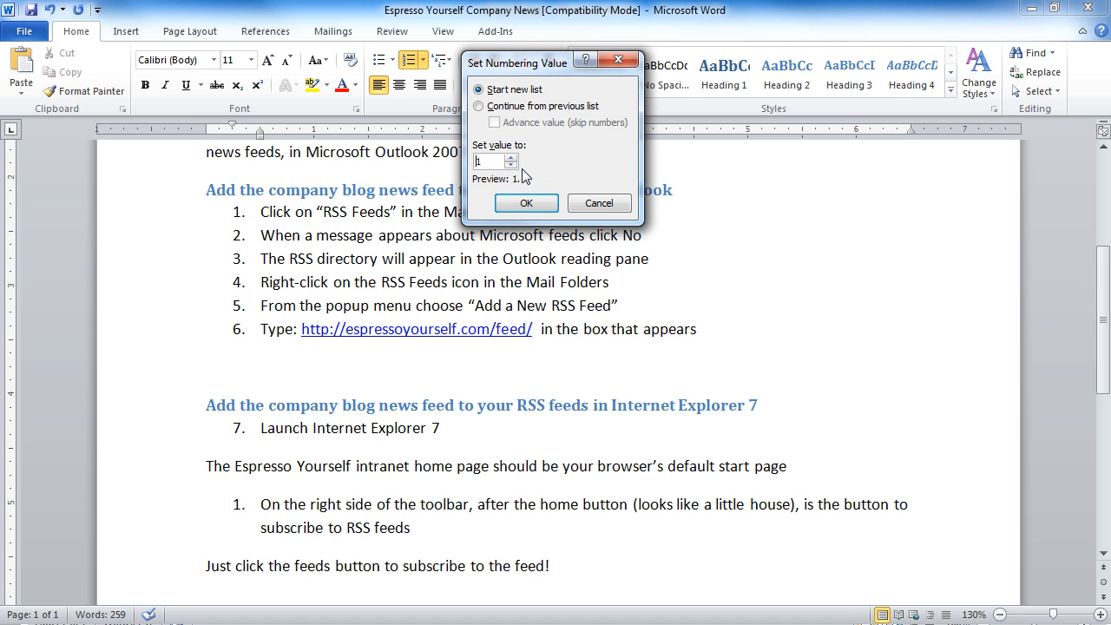
left_click(510, 158)
left_click(511, 158)
left_click(510, 158)
left_click(511, 158)
left_click(524, 203)
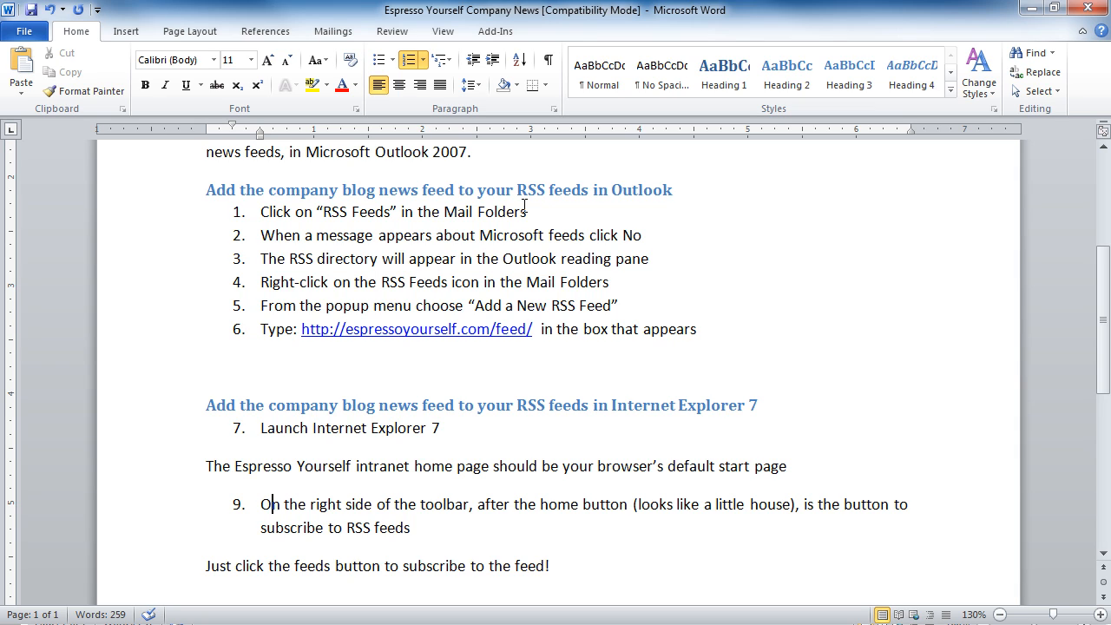
left_click(212, 564)
left_click(408, 60)
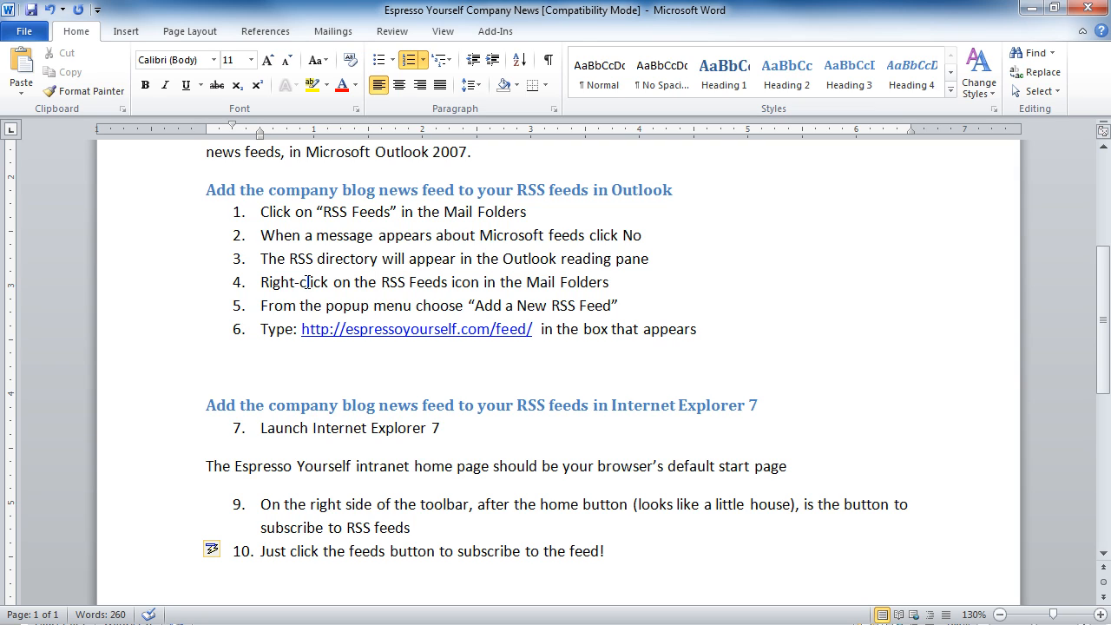
- Try solid round bullets and red starburst bullets on the six Outlook list items, and undo both changes
left_click_drag(157, 217, 164, 335)
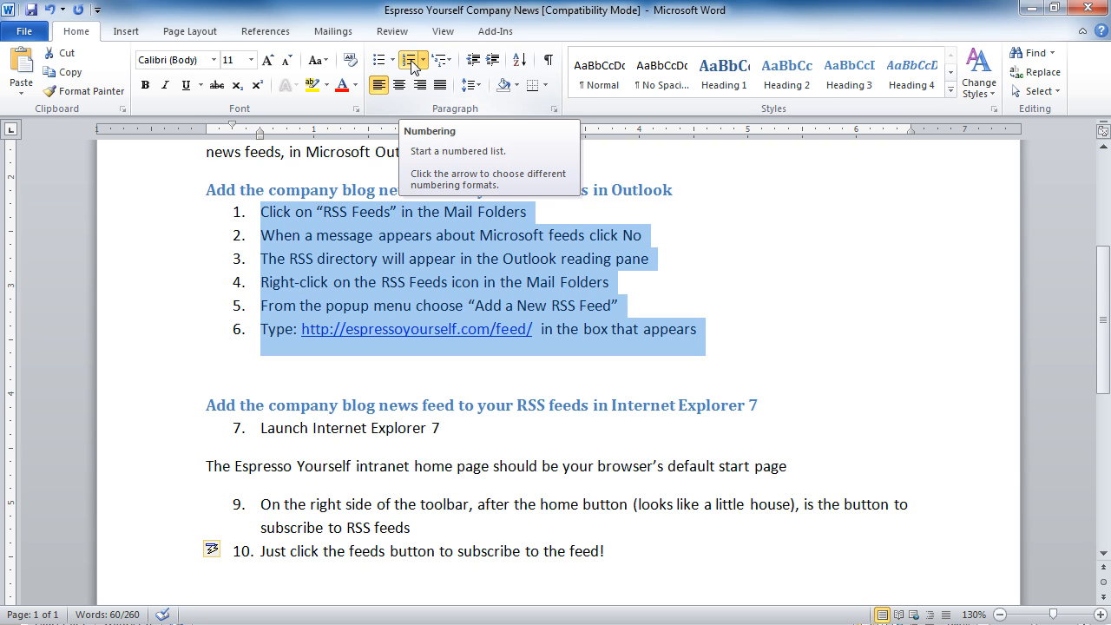
left_click(380, 63)
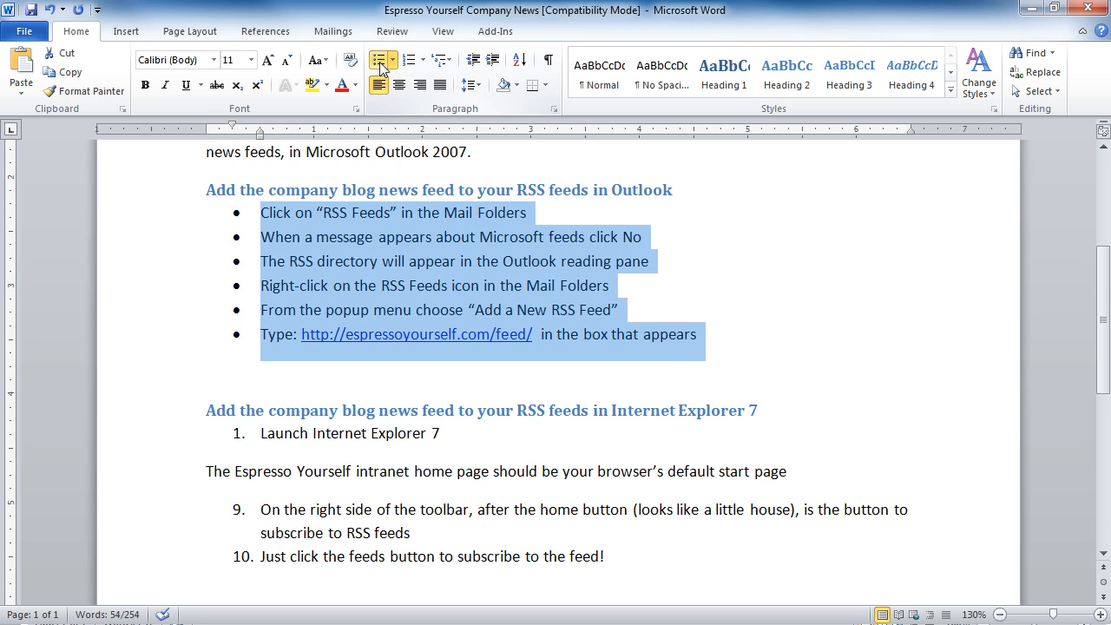
left_click(393, 61)
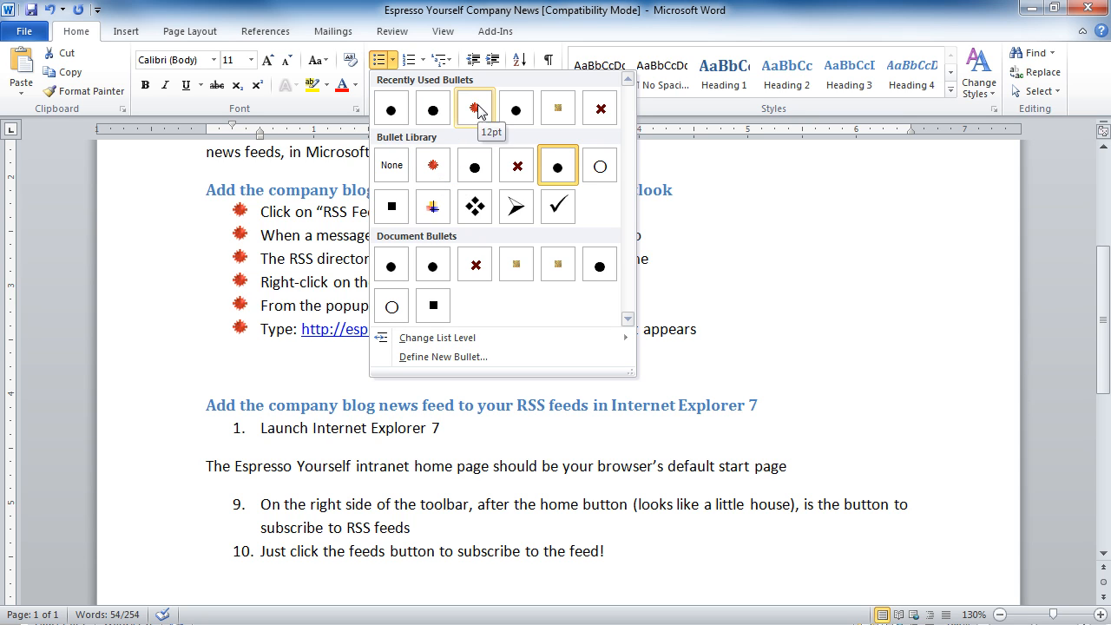
left_click(475, 109)
key("ctrl+z")
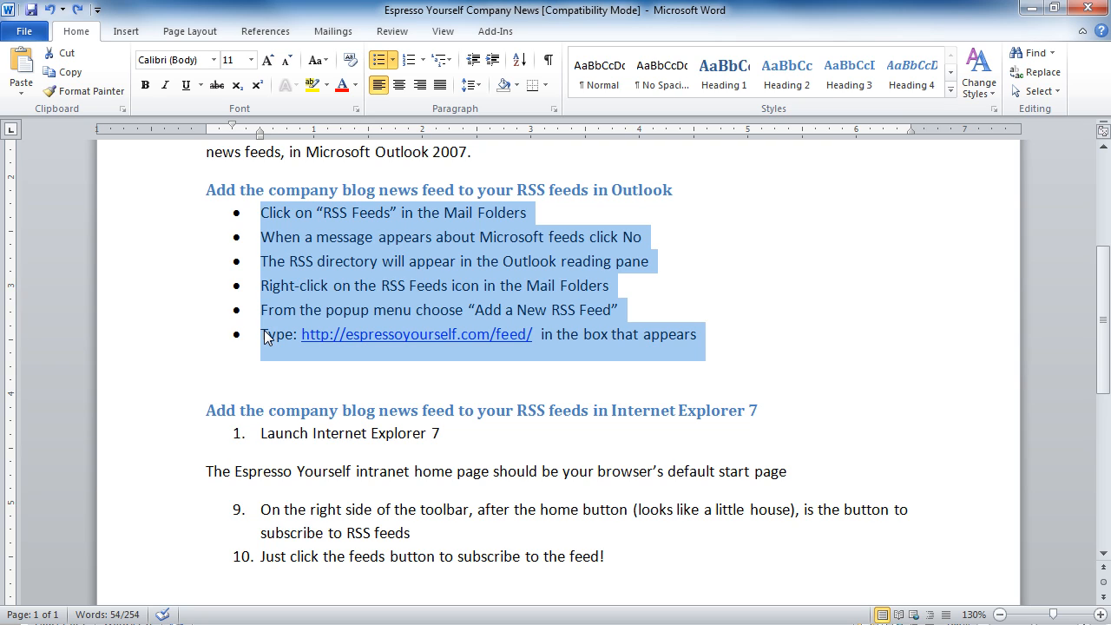
key("ctrl+z")
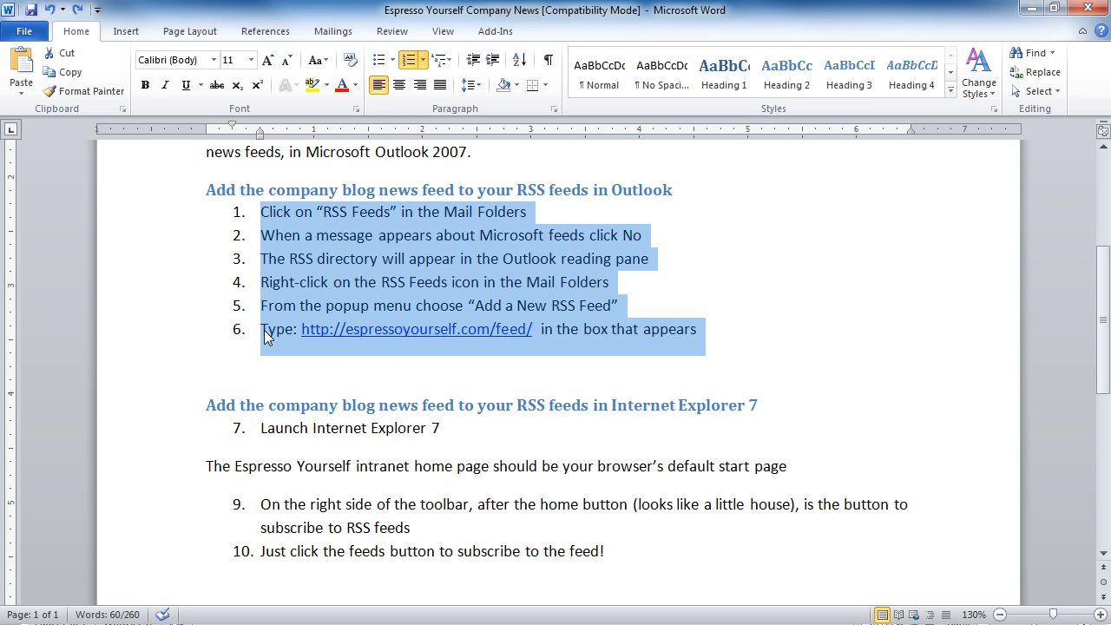
- Copy the Monday to Friday list items from the Simple Bullets document and return to the company news document
left_click(263, 329)
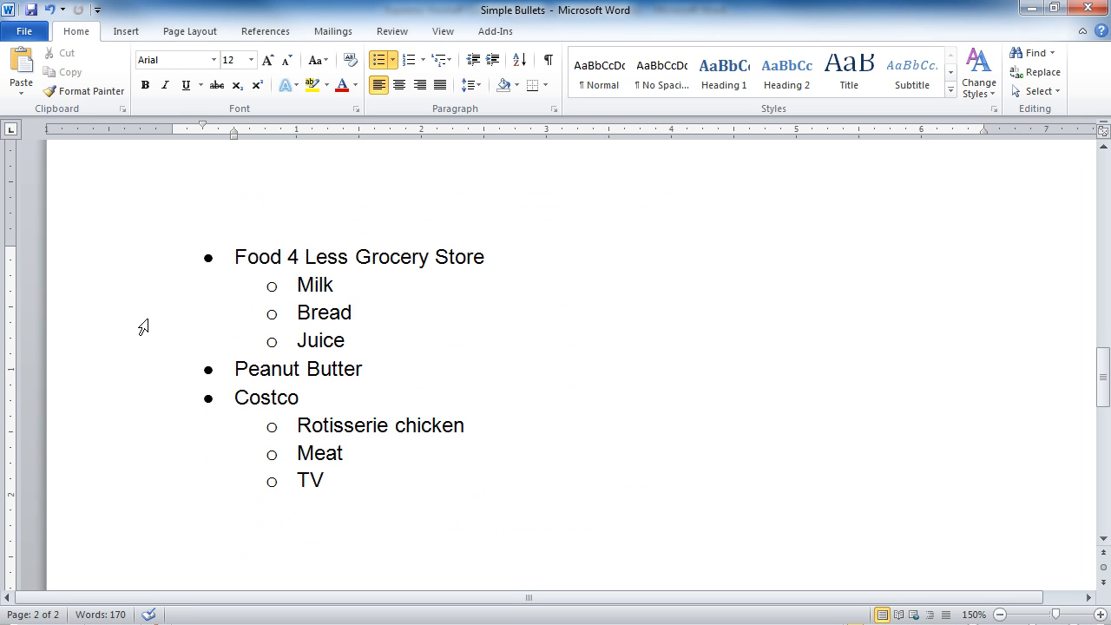
scroll(144, 325, "up", 10)
scroll(144, 335, "up", 3)
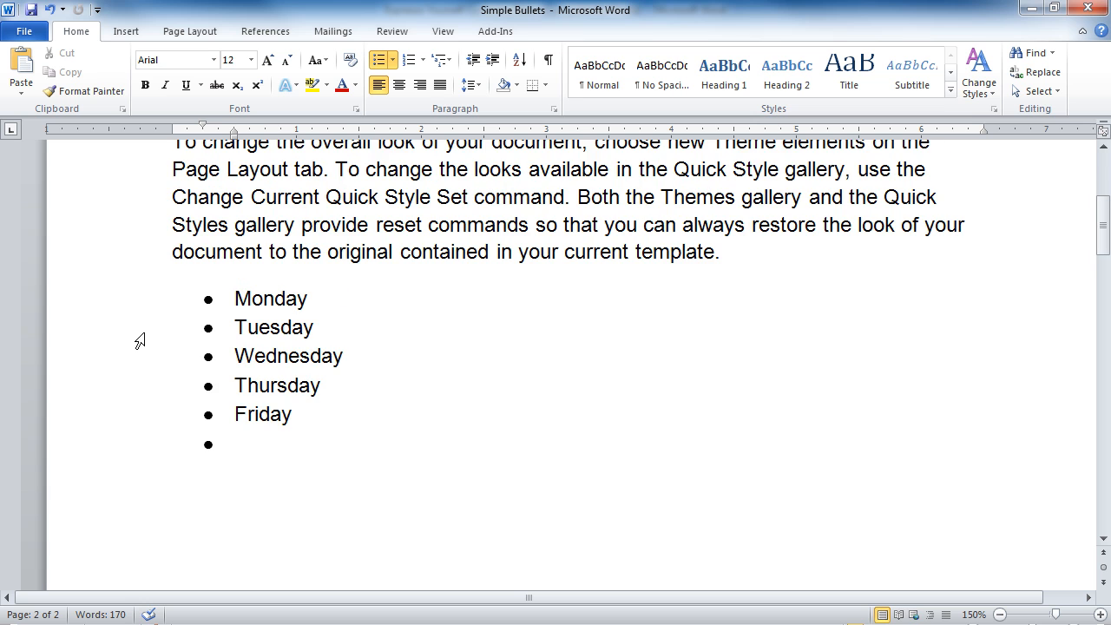
left_click_drag(144, 303, 156, 415)
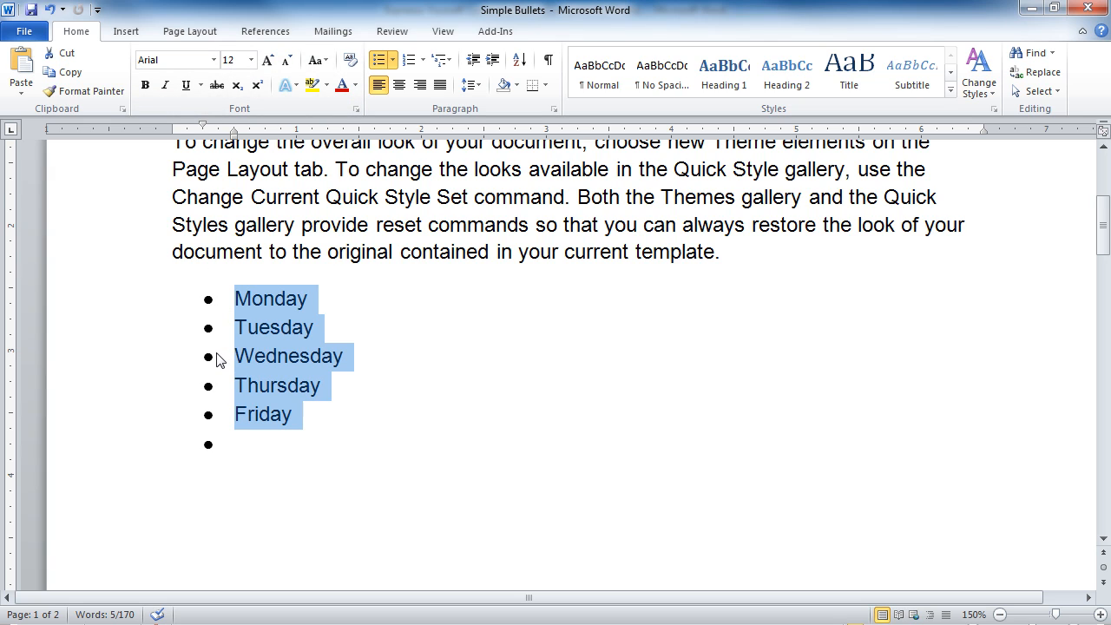
left_click(69, 72)
key("alt+Tab")
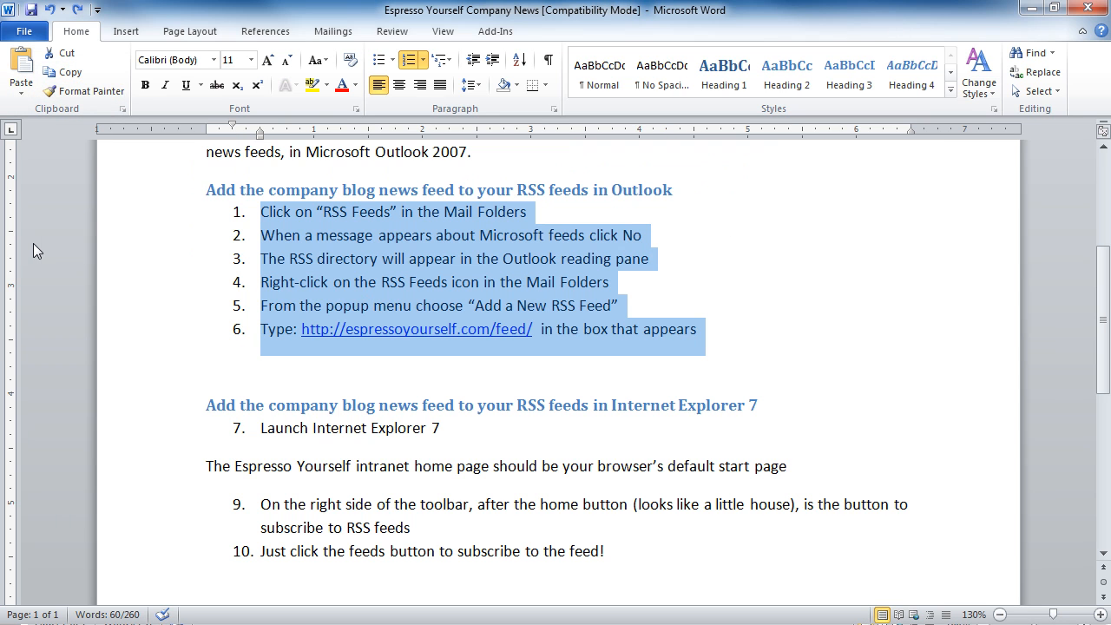
- Start a new item after the sixth Outlook list item and paste the copied weekdays there as text only
left_click(706, 335)
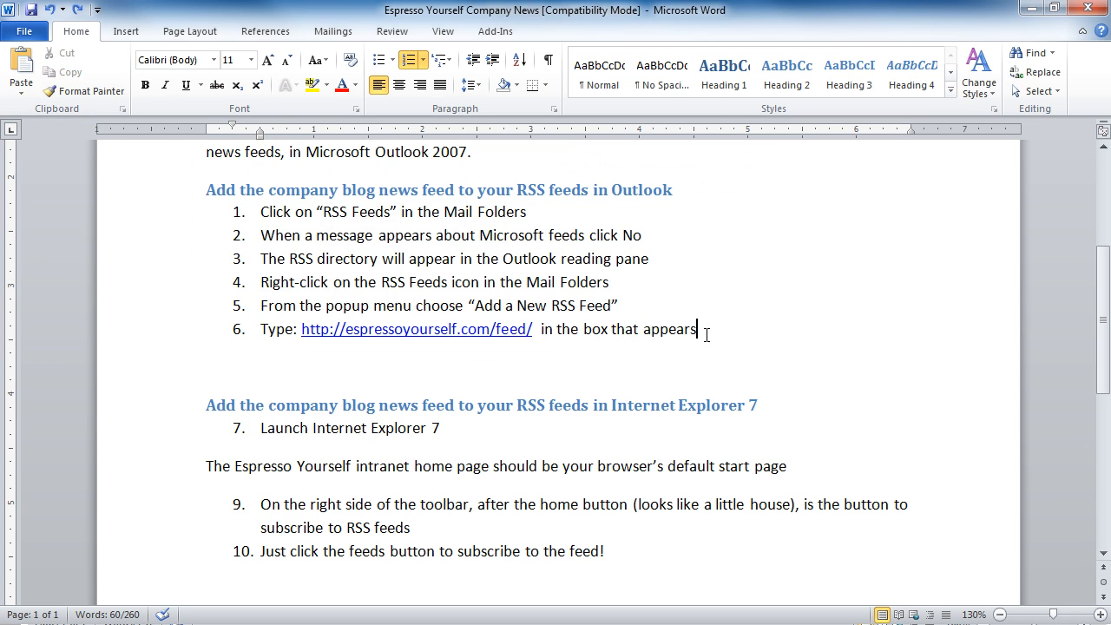
key("Return")
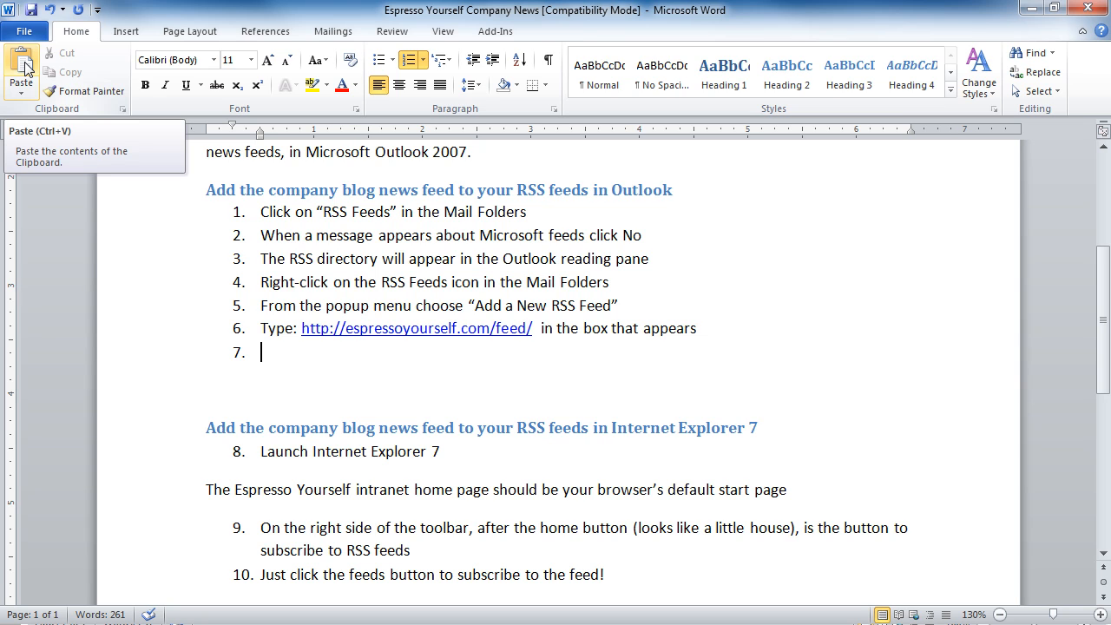
left_click(19, 92)
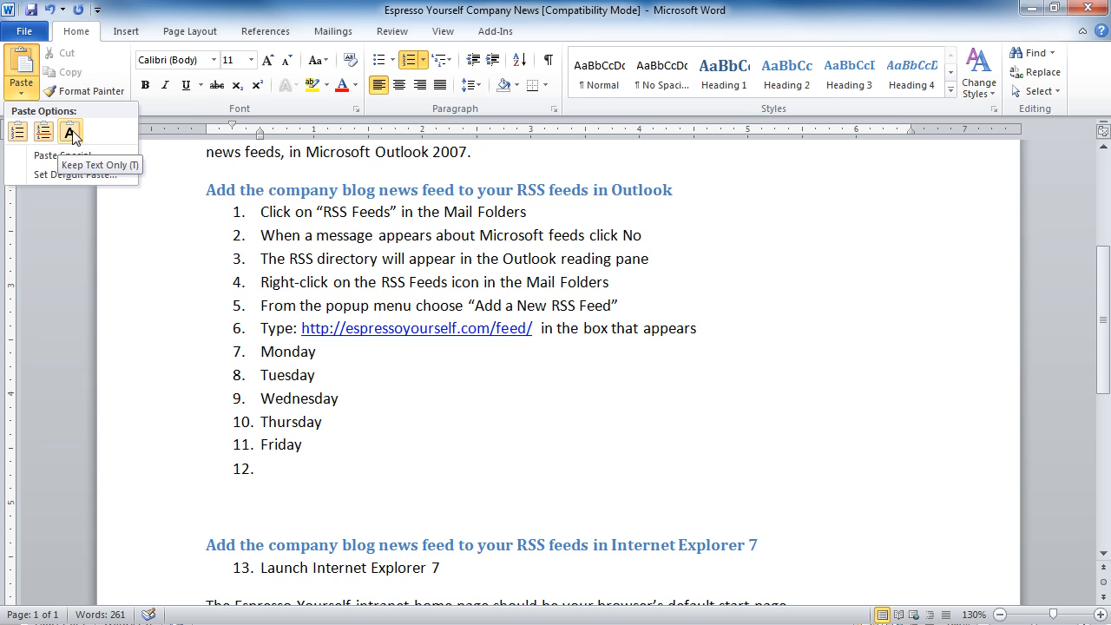
left_click(72, 130)
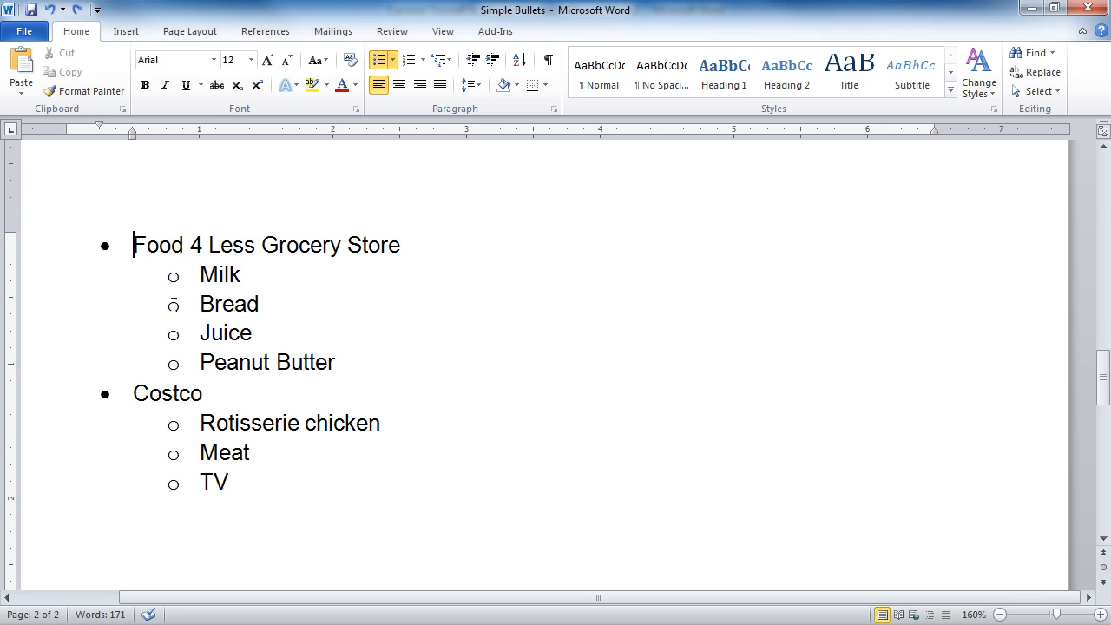
- Apply the 1), a), i) multilevel numbering to the whole grocery and Costco list in the Simple Bullets document
left_click_drag(41, 249, 60, 497)
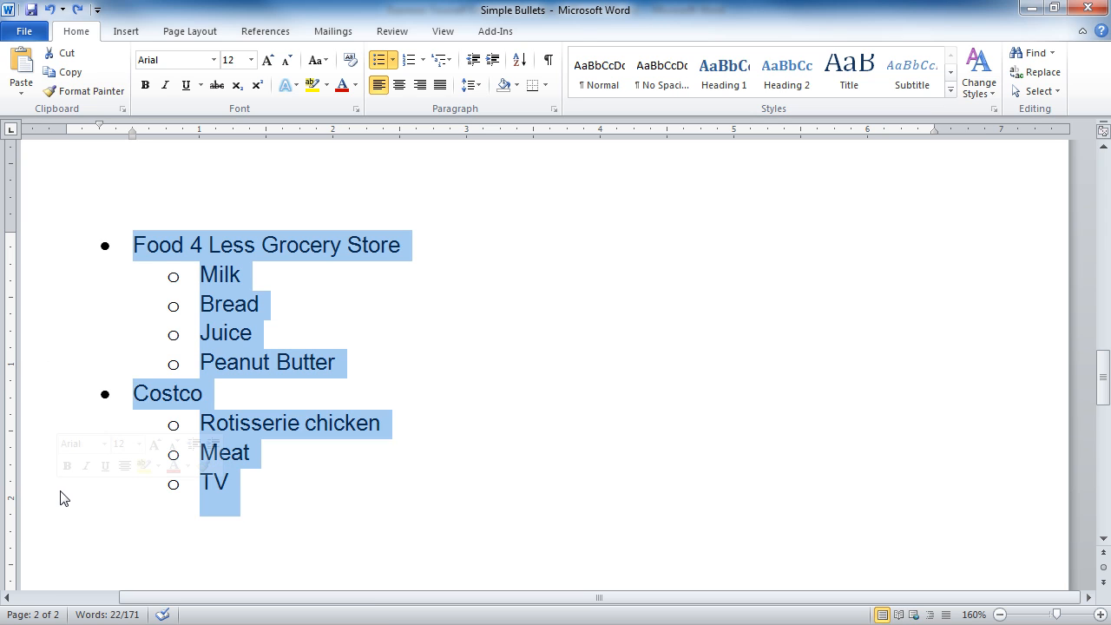
left_click(451, 63)
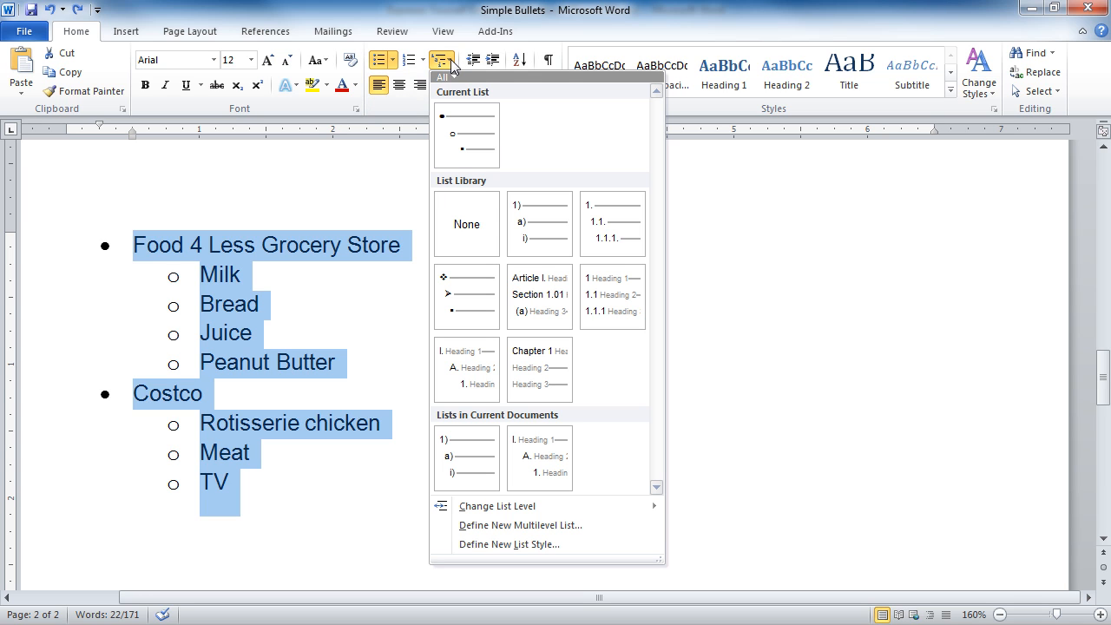
mouse_move(562, 231)
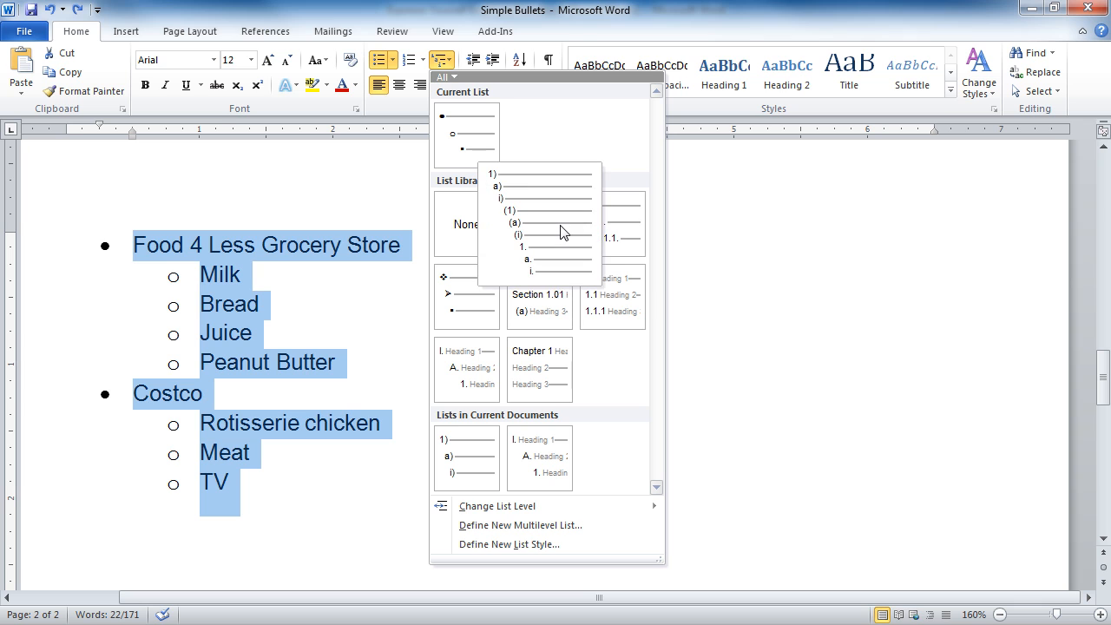
mouse_move(609, 289)
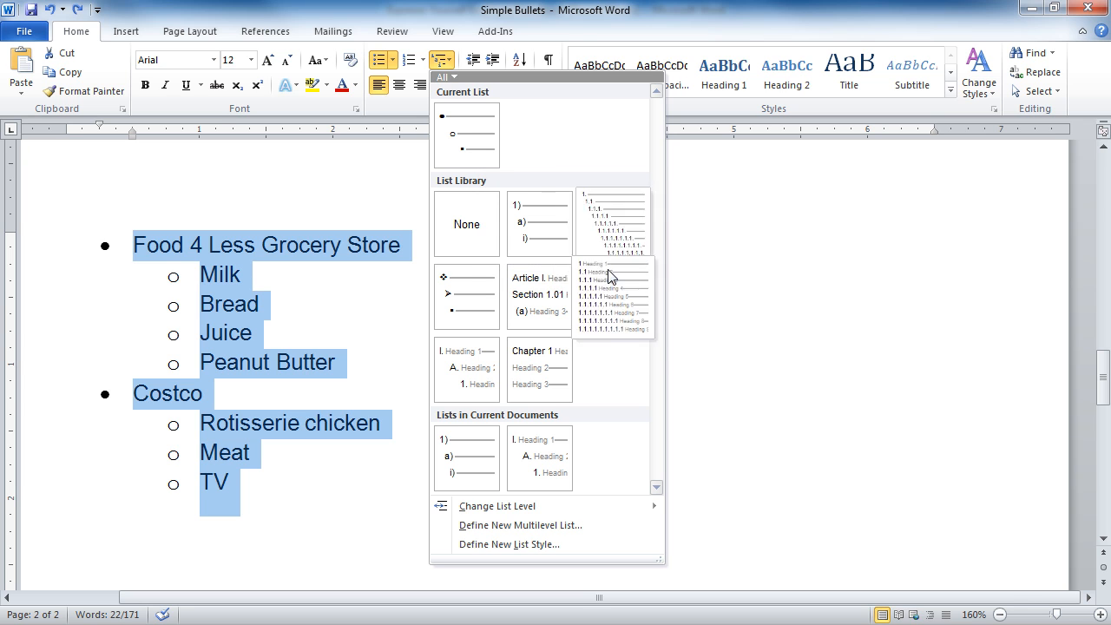
mouse_move(474, 302)
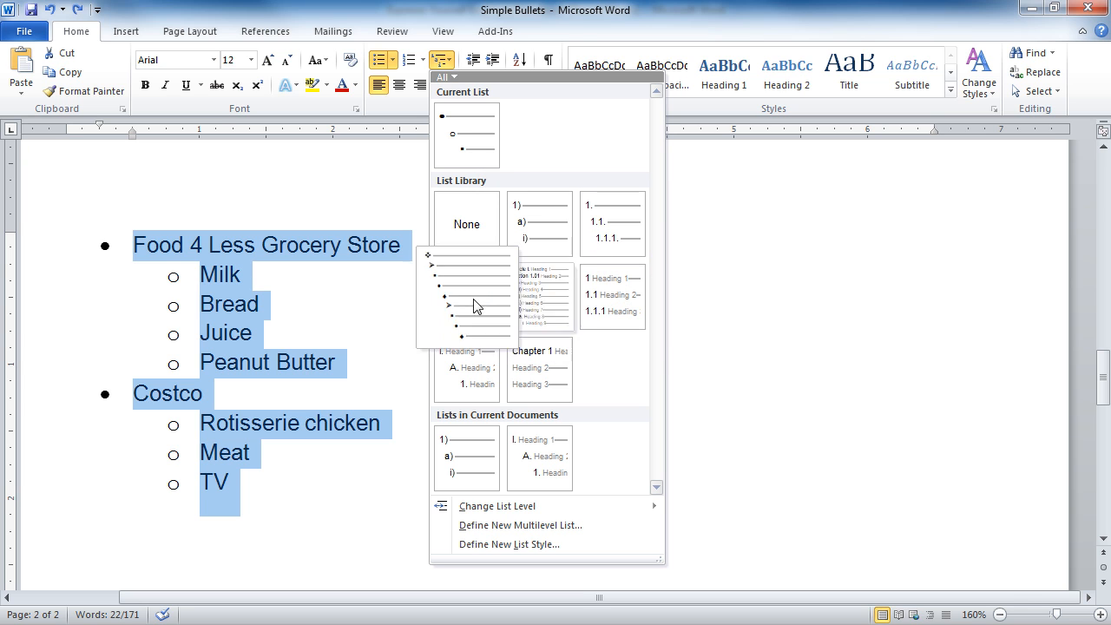
mouse_move(534, 308)
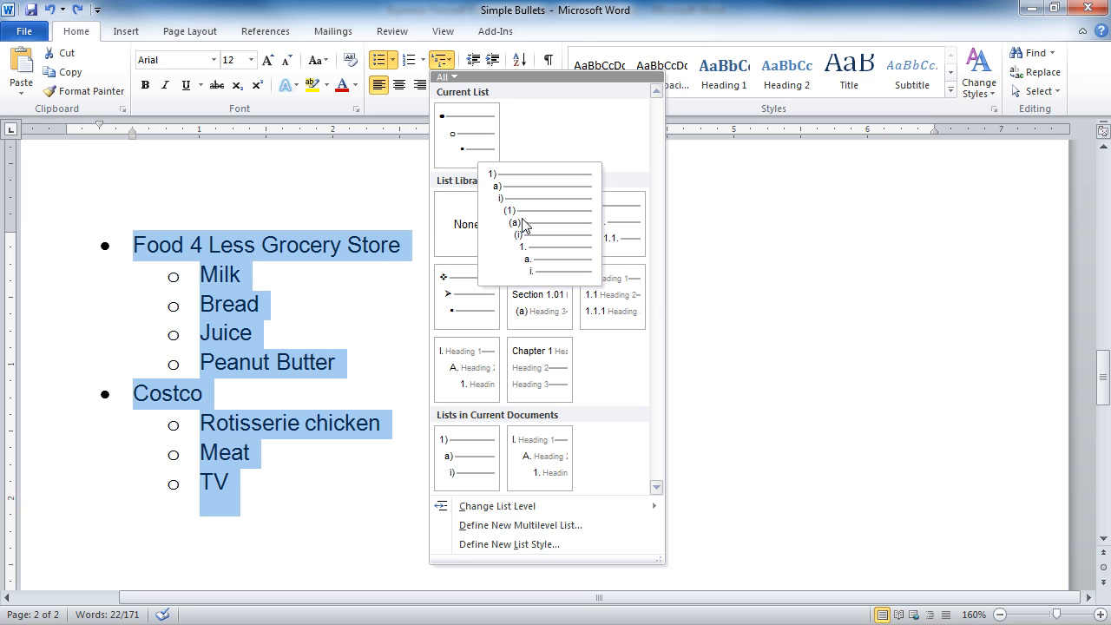
left_click(523, 226)
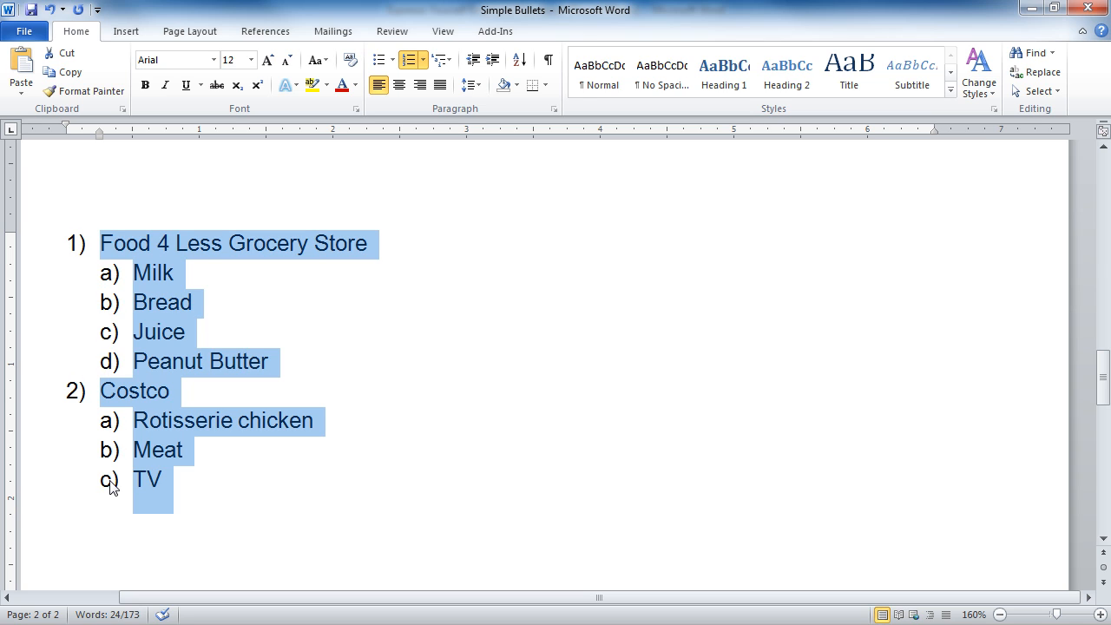
- Change the grocery and Costco list to the heading-linked multilevel numbering 1 Heading 1, 1.1 Heading 2, 1.1.1 Heading 3
left_click(450, 60)
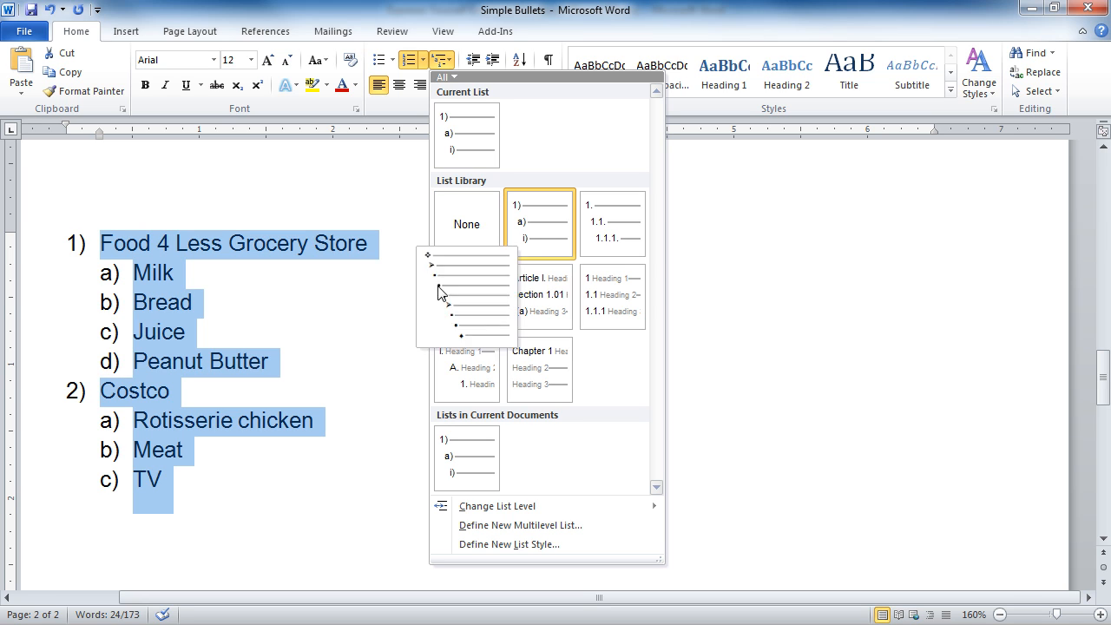
left_click(382, 327)
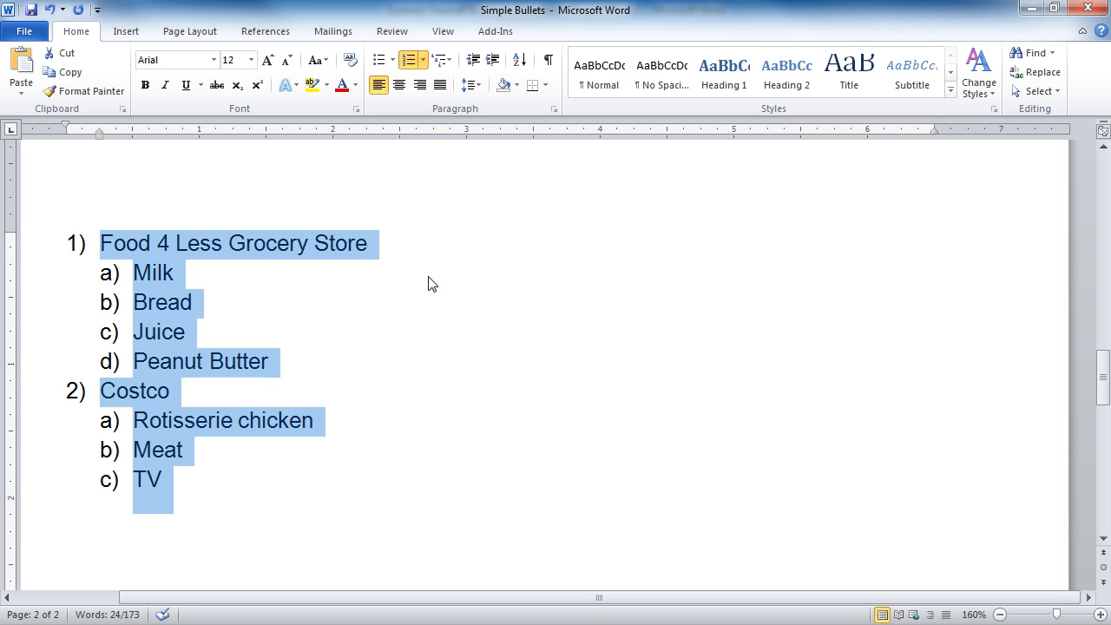
left_click(443, 59)
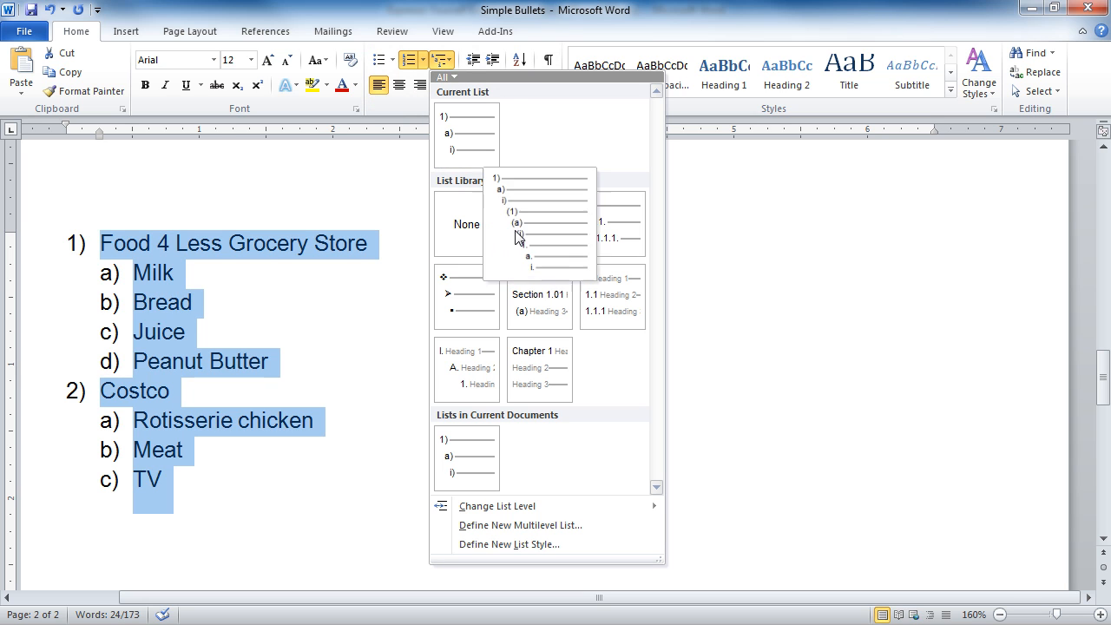
left_click(590, 293)
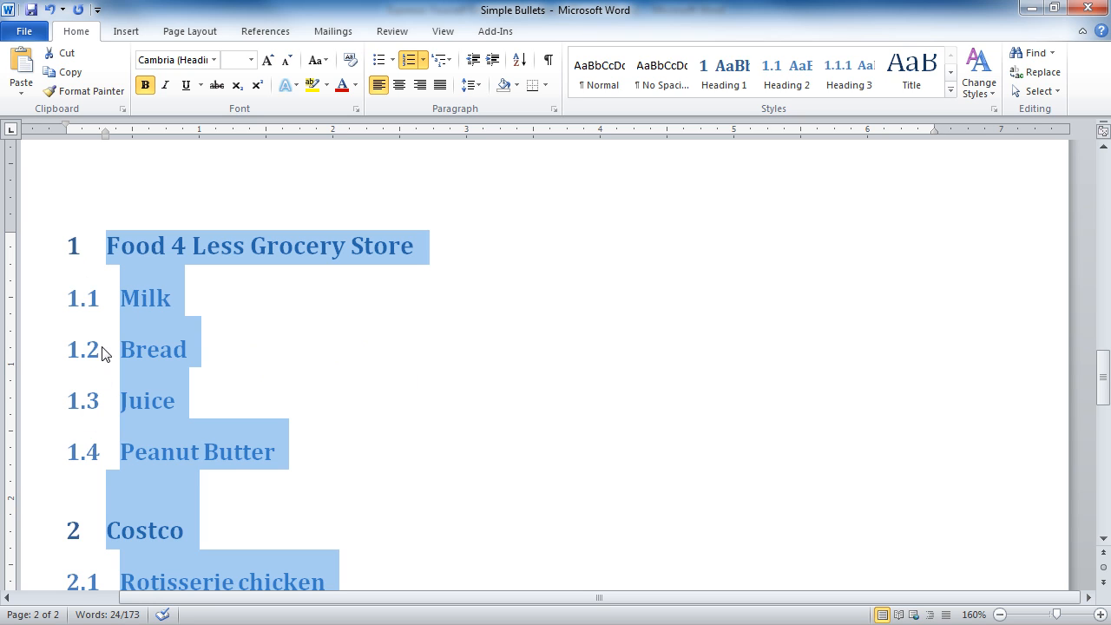
scroll(136, 338, "down", 2)
scroll(134, 338, "up", 2)
left_click(129, 343)
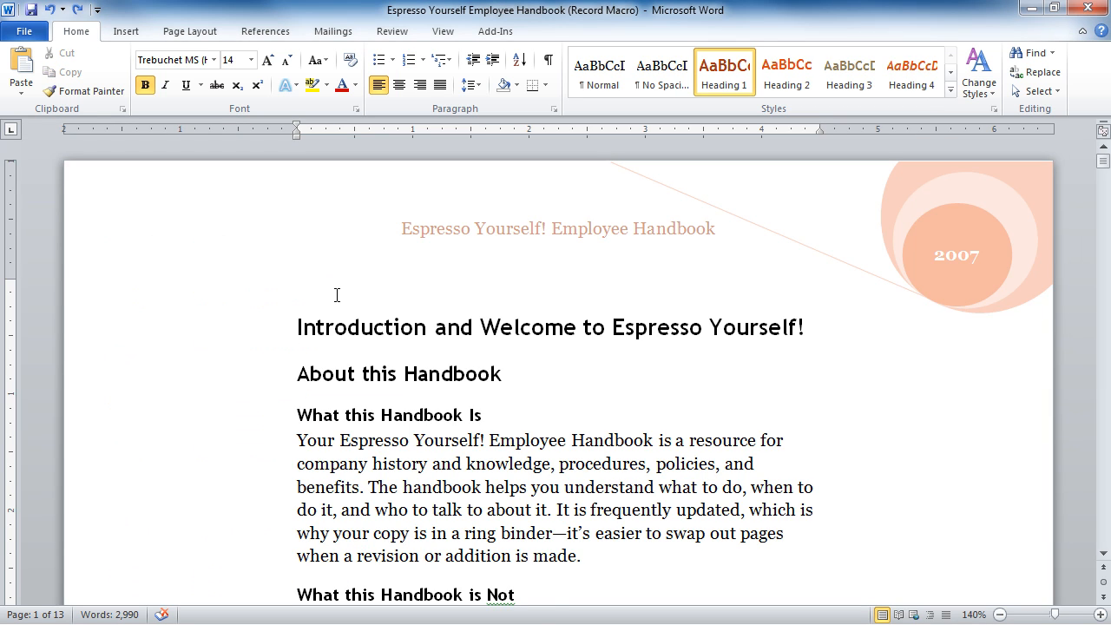
- Check the heading styles of the Employee Handbook's first three headings and number all headings with the 1, 1.1, 1.1.1 heading-linked multilevel list
scroll(329, 304, "down", 1)
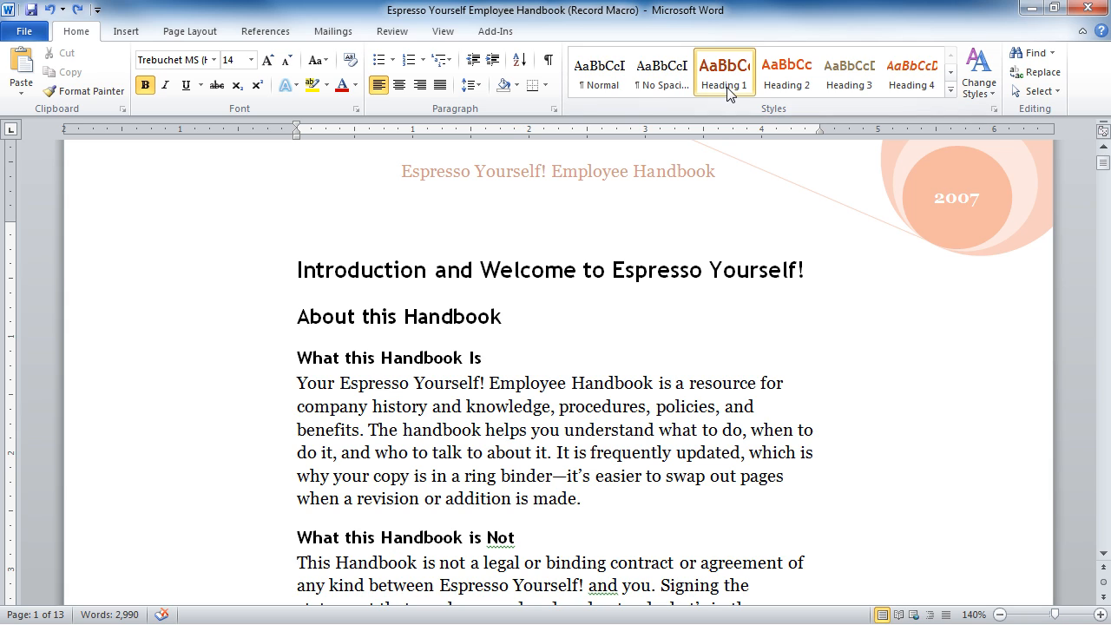
left_click(322, 318)
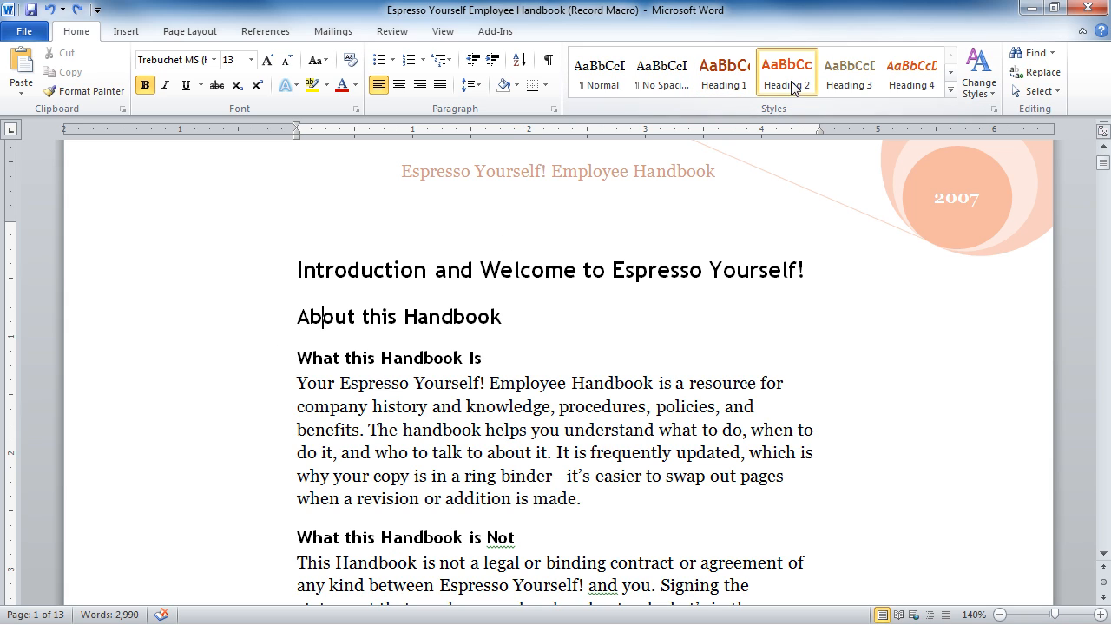
left_click(334, 358)
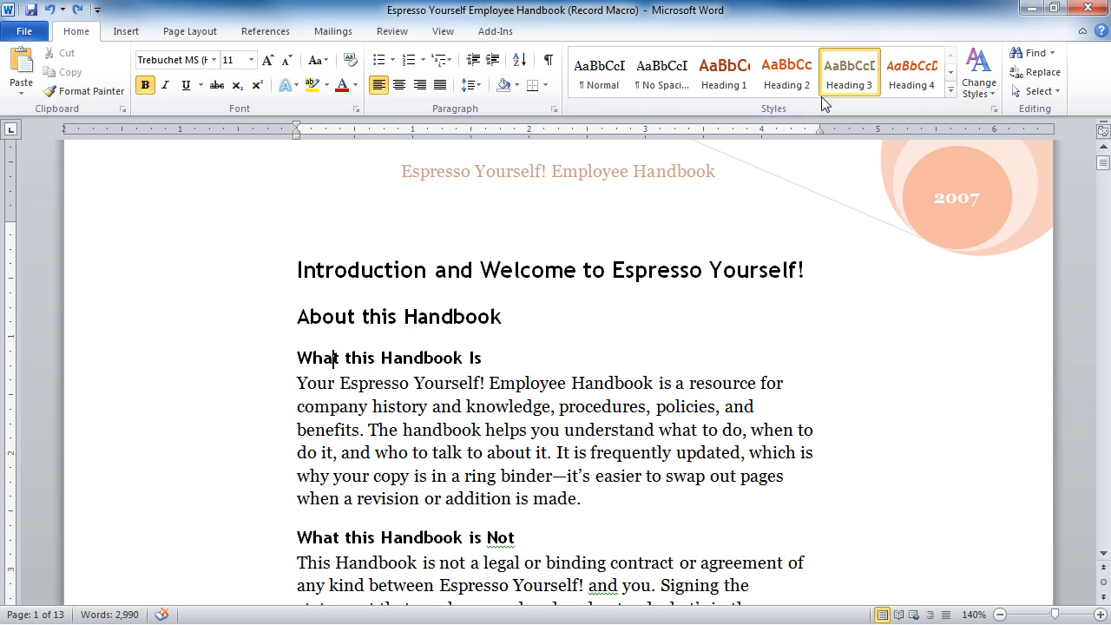
left_click(297, 270)
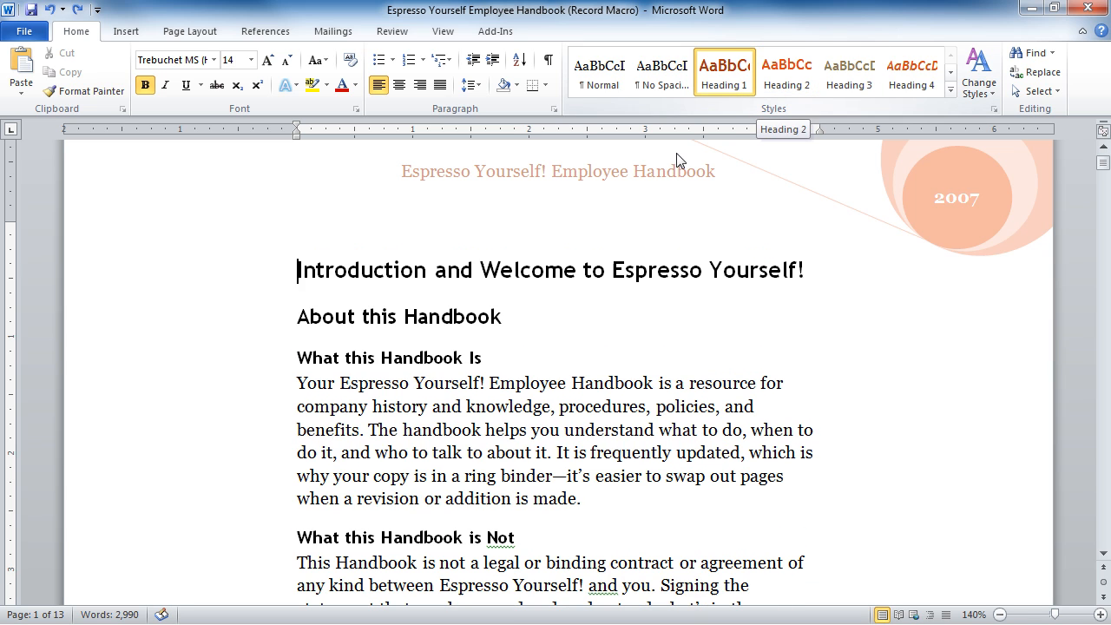
left_click(448, 57)
mouse_move(610, 311)
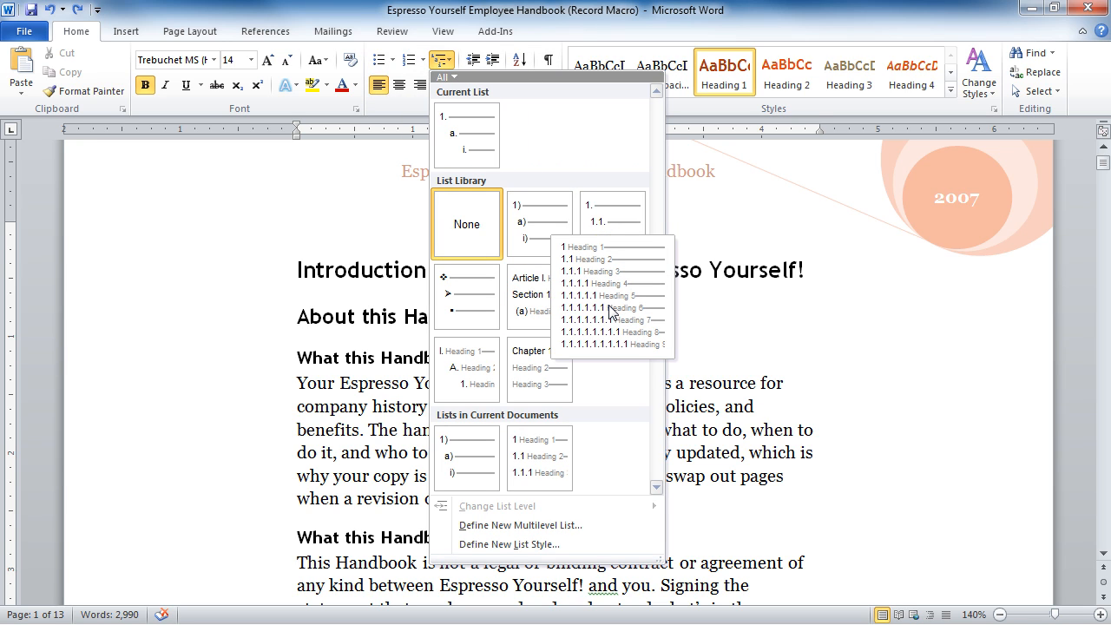
left_click(610, 311)
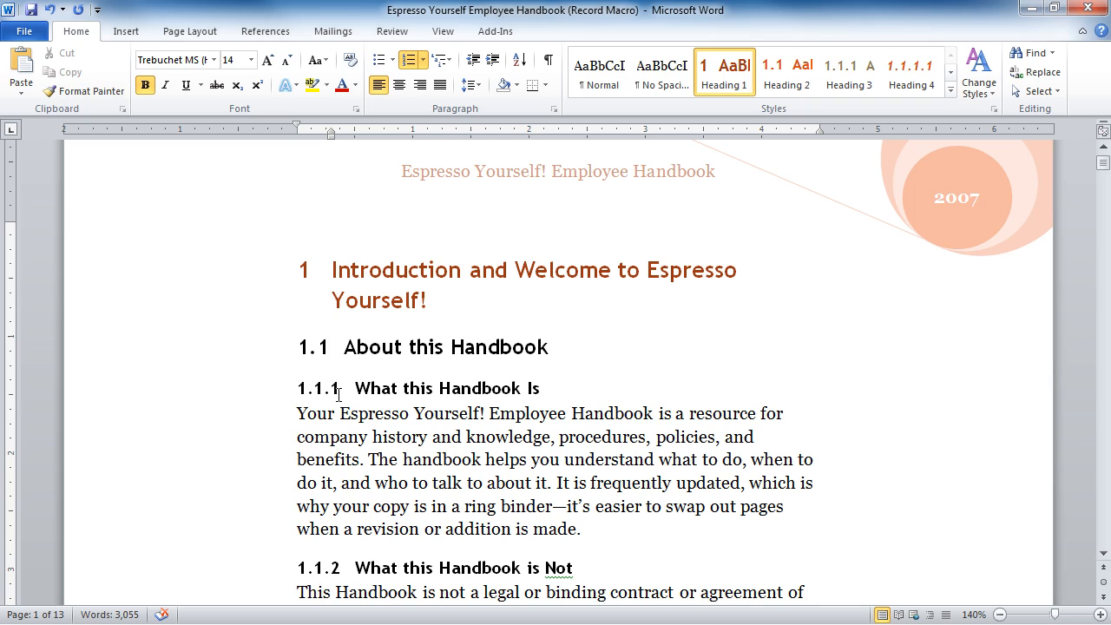
scroll(335, 392, "down", 6)
scroll(336, 394, "down", 10)
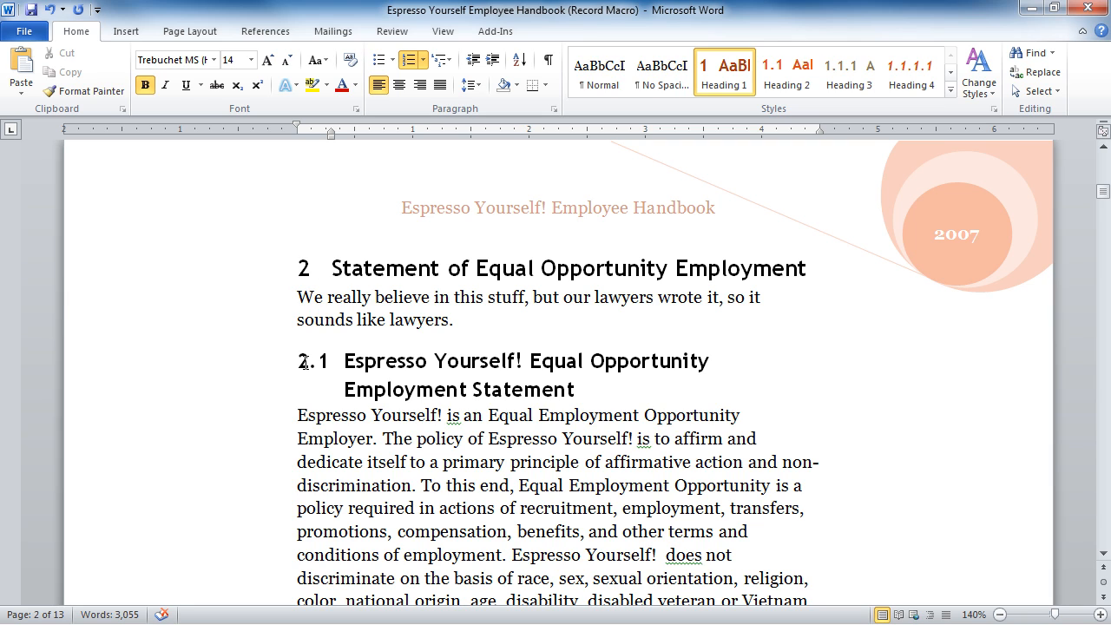
scroll(304, 363, "up", 1)
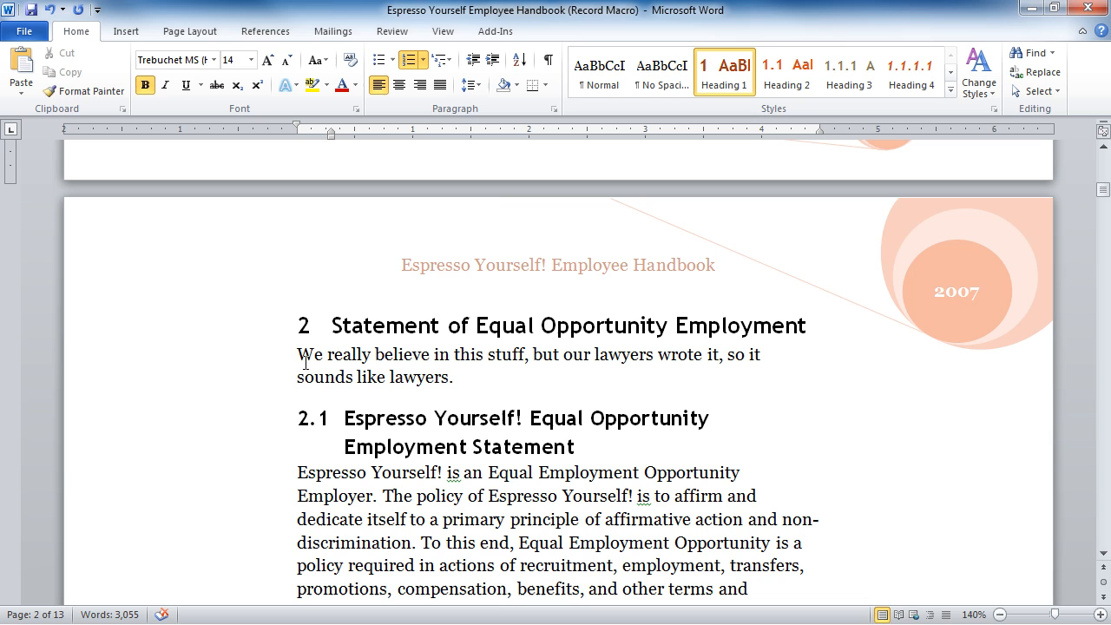
- Review the settings of levels 1 to 3 in a new multilevel list definition and cancel it
left_click(449, 60)
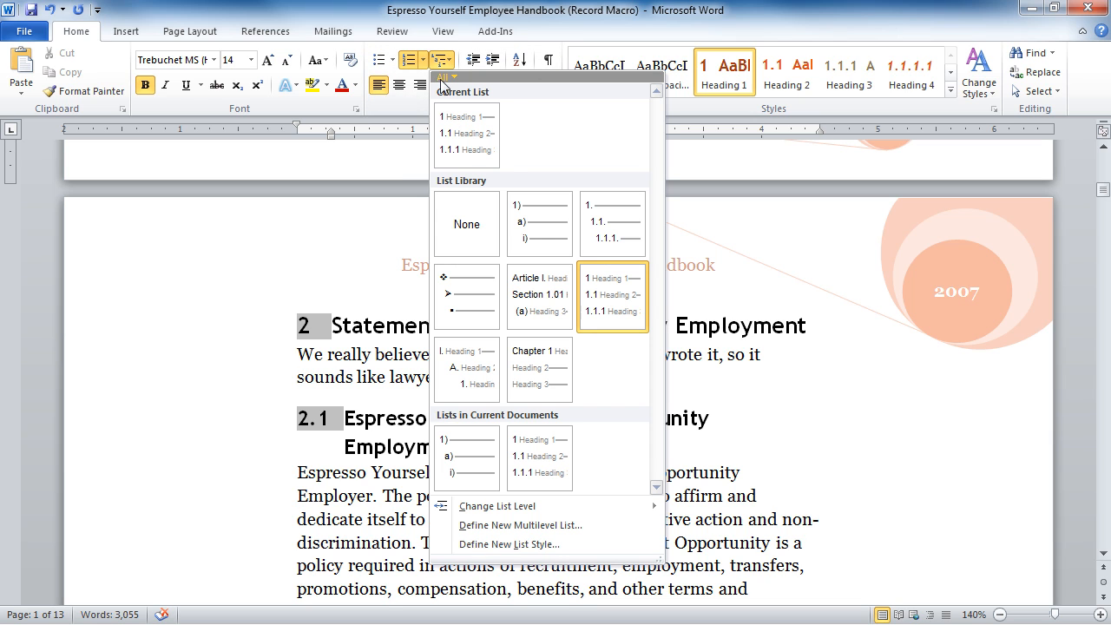
mouse_move(486, 515)
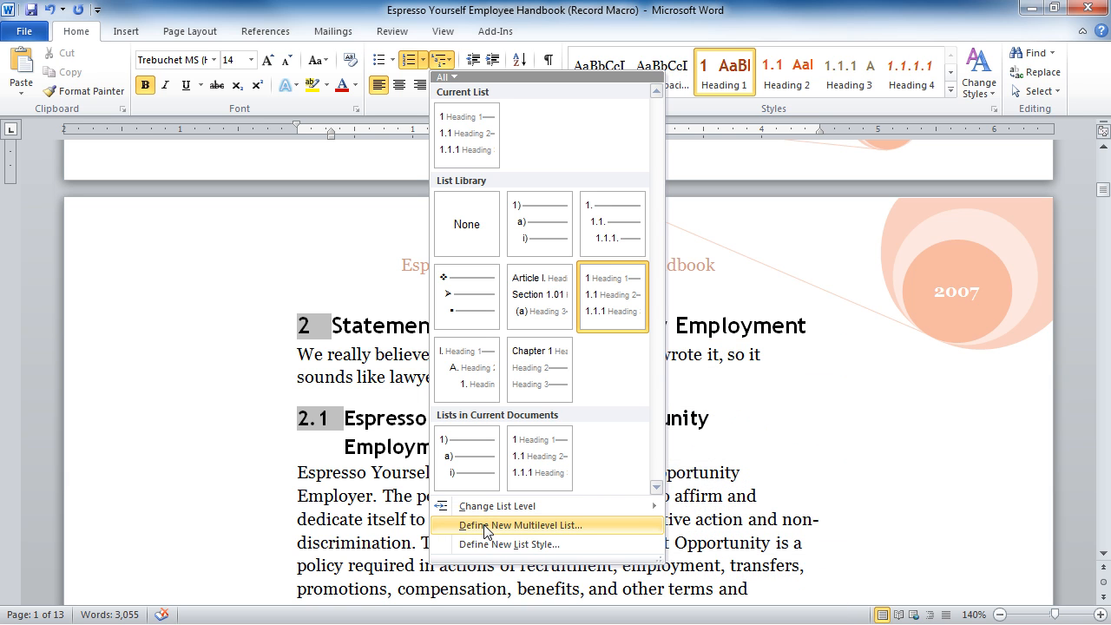
left_click(487, 526)
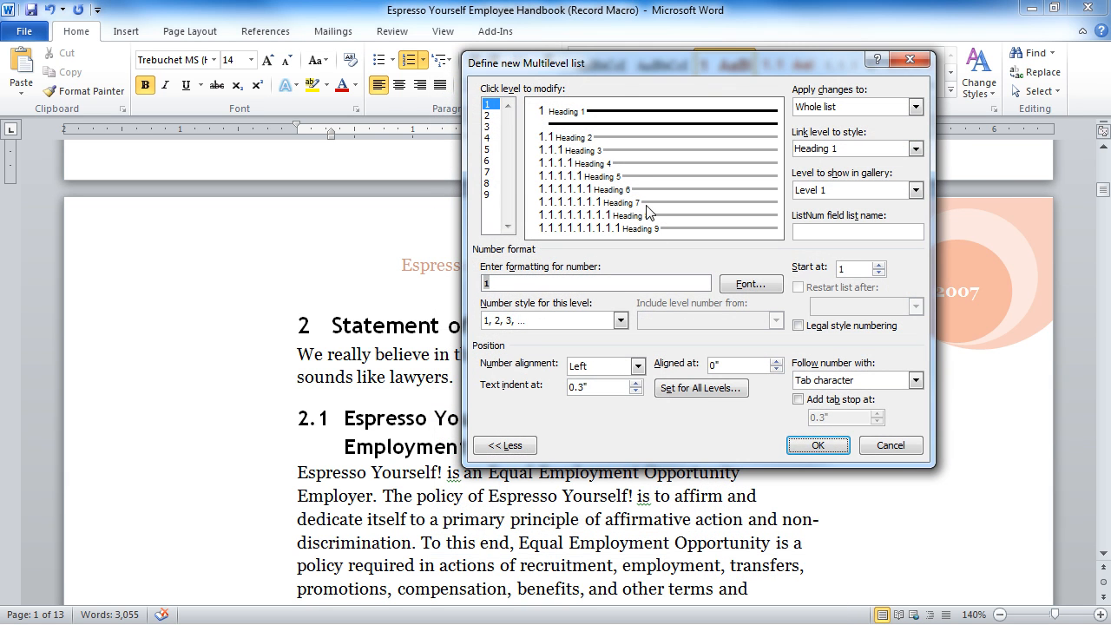
left_click(489, 115)
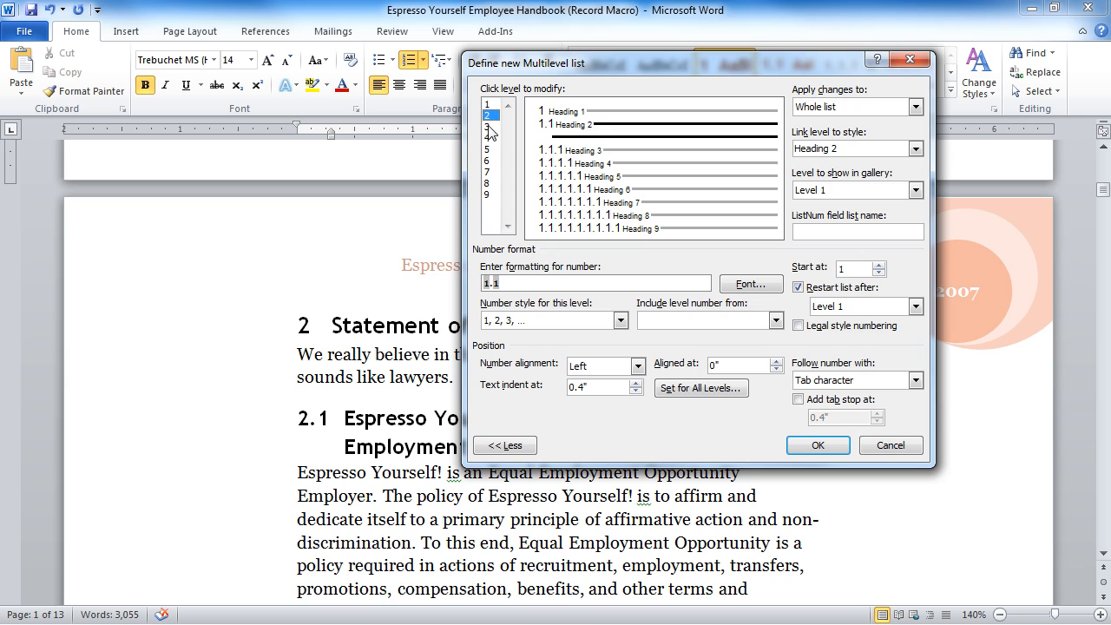
left_click(488, 126)
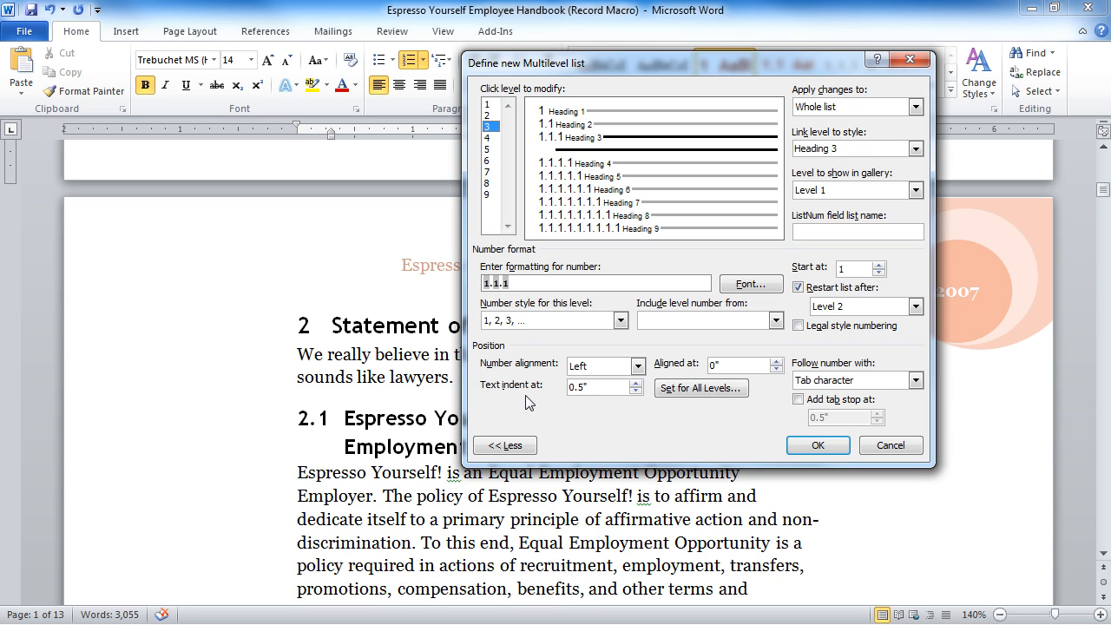
left_click(888, 445)
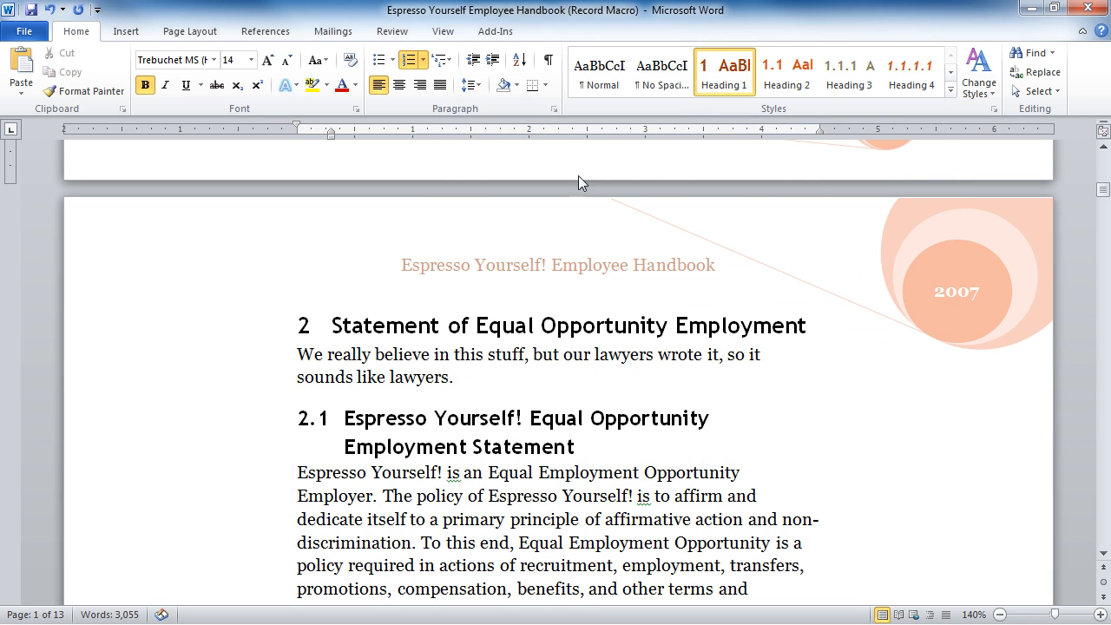
- Examine the level, font, size and number format choices for a new list style based on the handbook's heading numbering
left_click(447, 60)
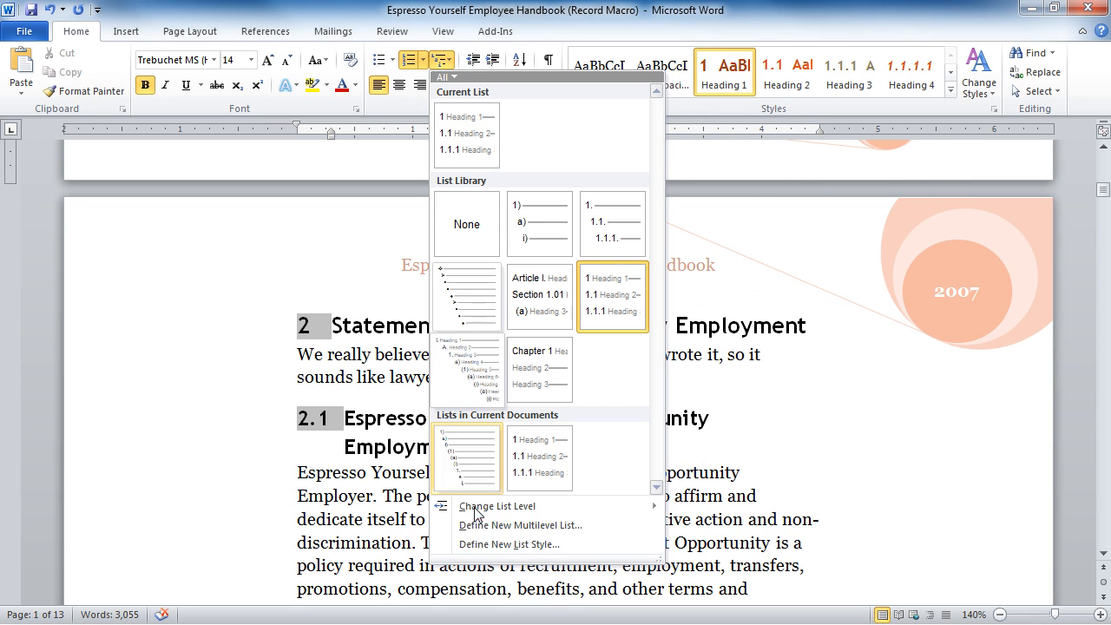
left_click(525, 546)
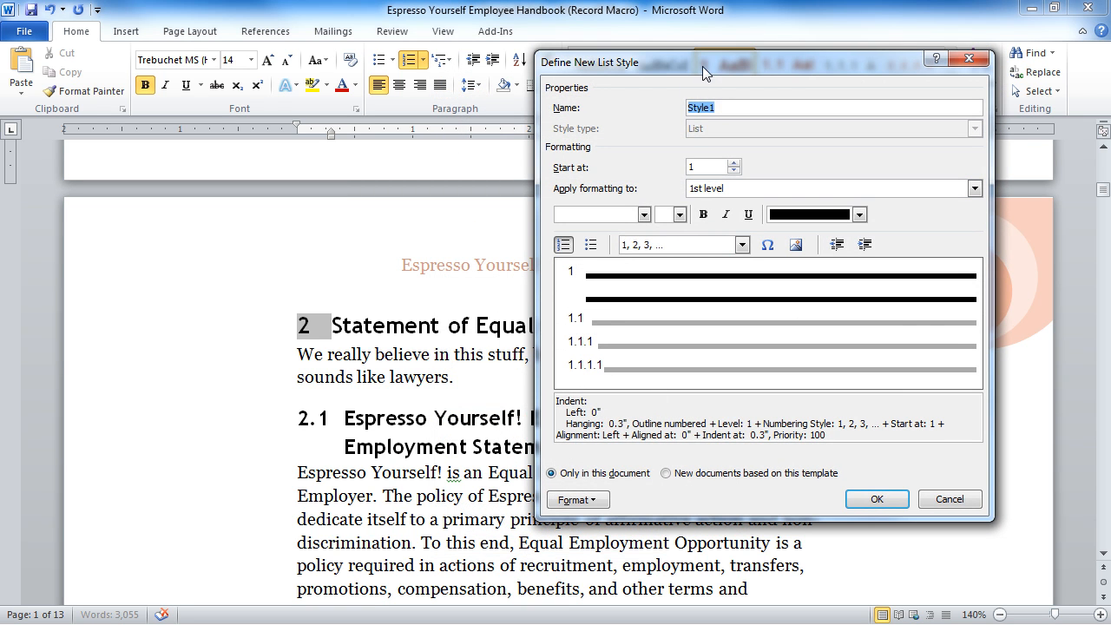
left_click_drag(702, 66, 603, 49)
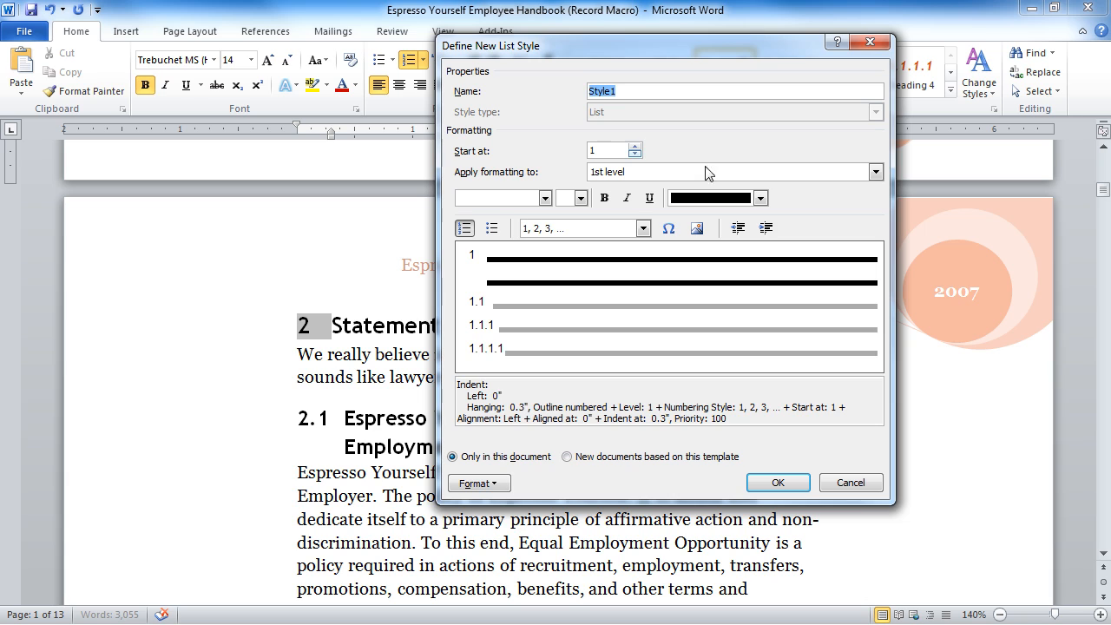
left_click(874, 172)
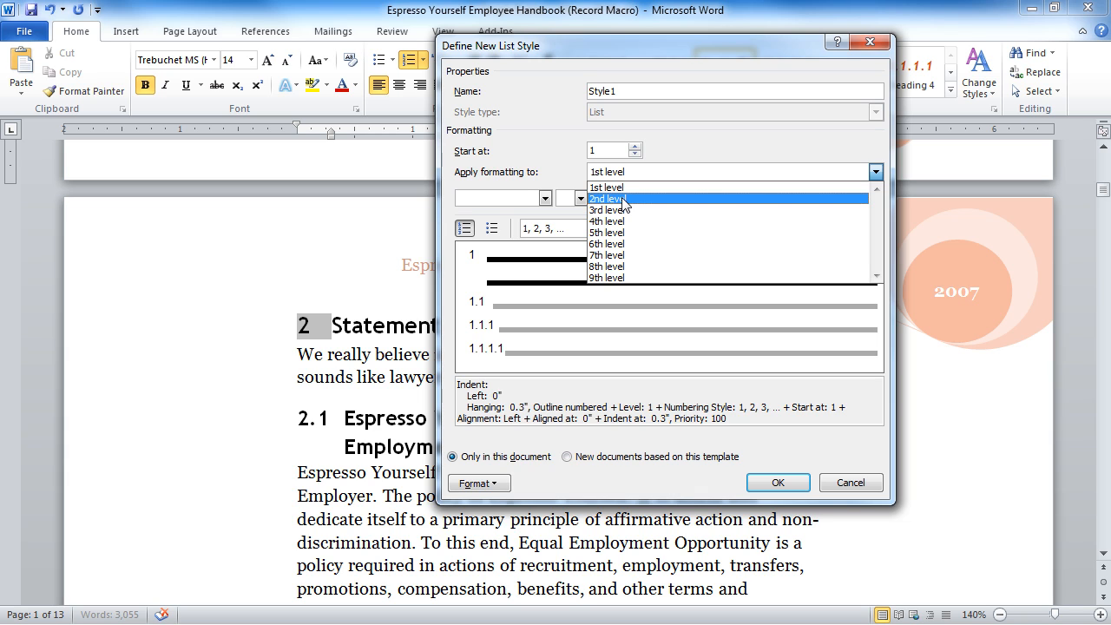
left_click(573, 163)
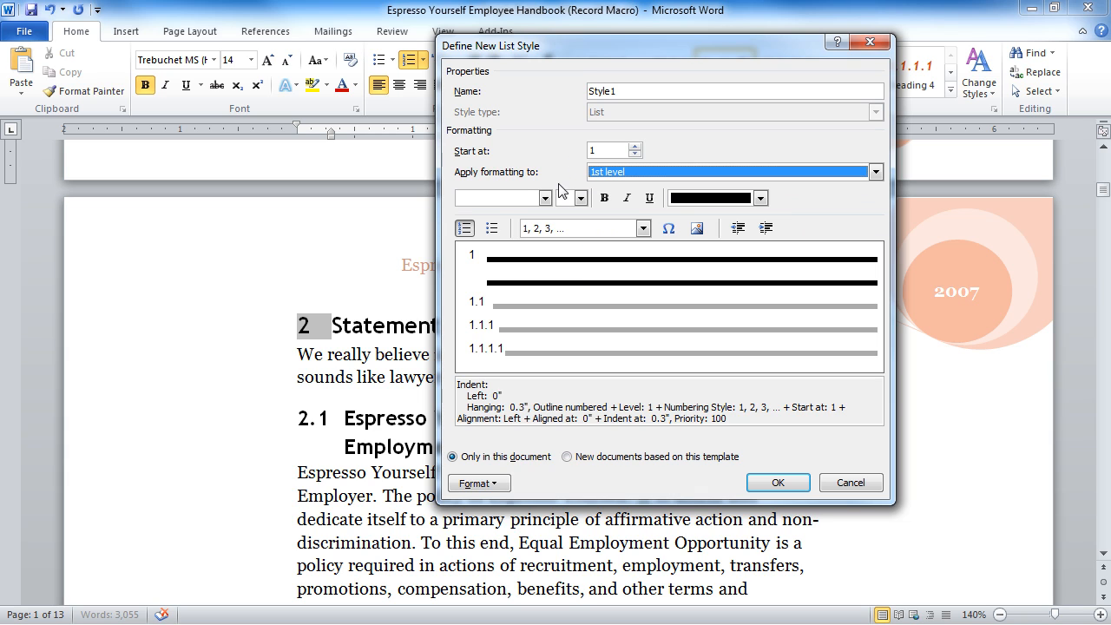
left_click(545, 199)
left_click(541, 168)
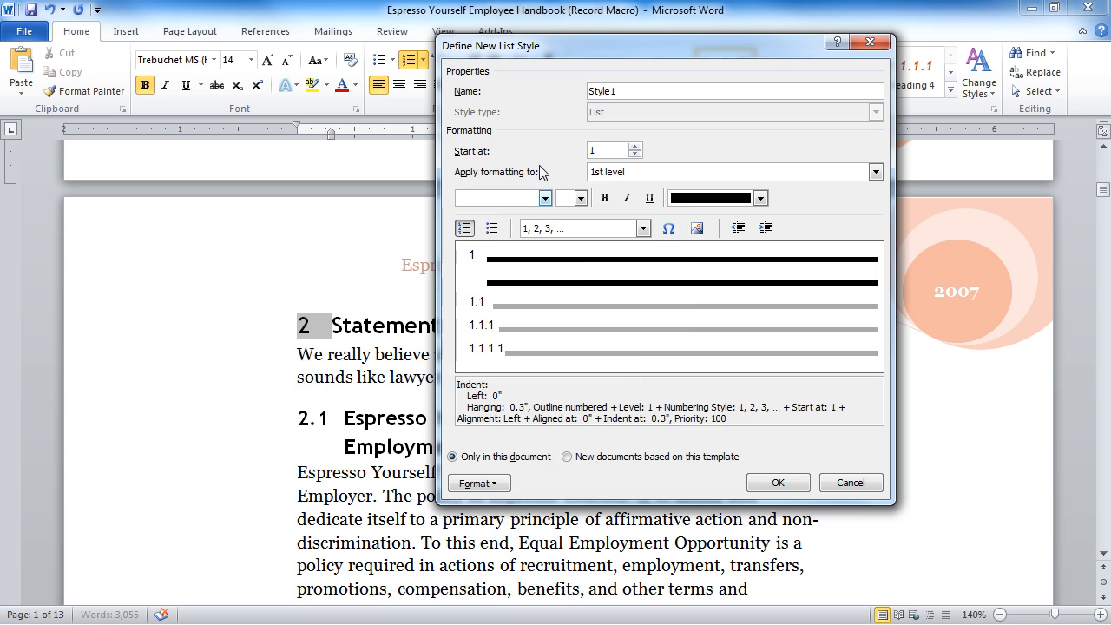
left_click(583, 200)
left_click(575, 171)
left_click(643, 228)
mouse_move(649, 261)
left_mouse_down()
mouse_move(644, 295)
mouse_move(644, 260)
left_mouse_up()
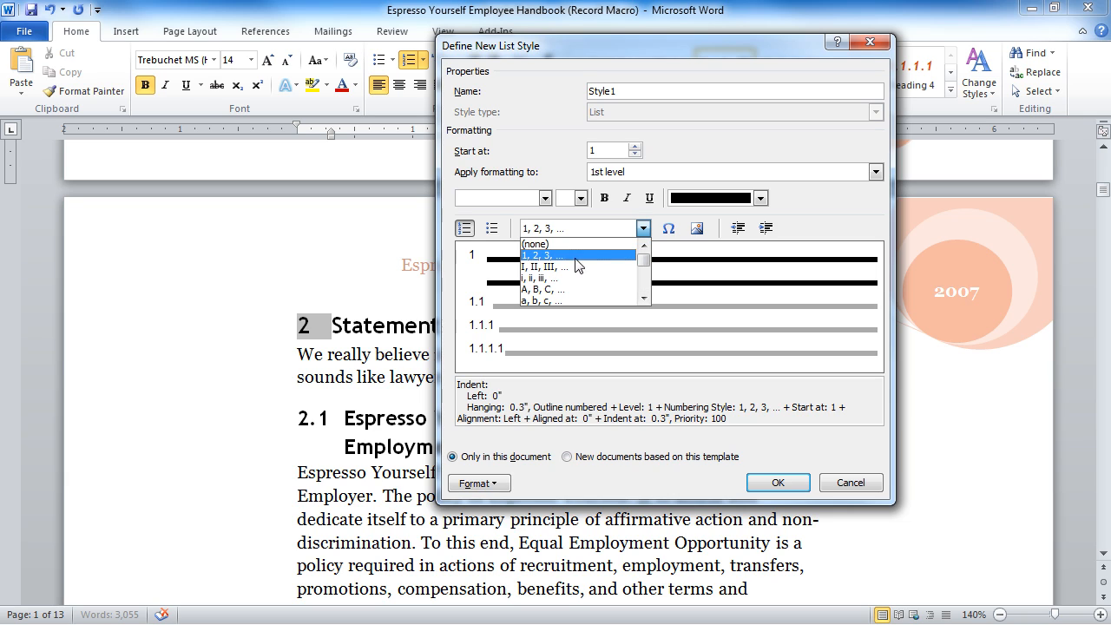
left_click(795, 203)
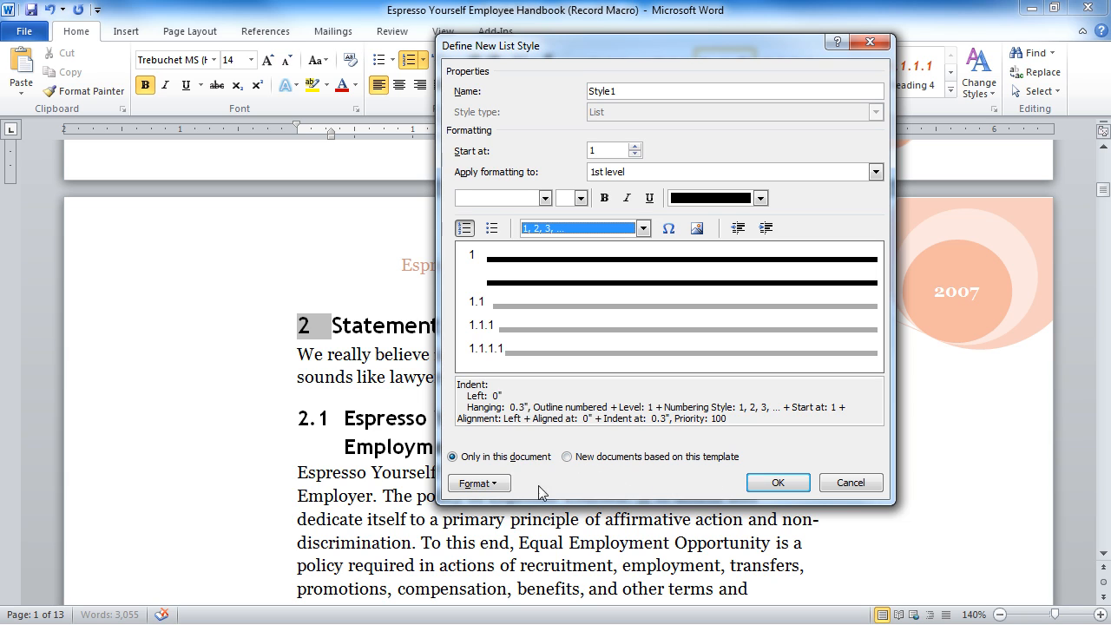
- Check which additional formatting categories the new list style offers and cancel its definition
left_click(501, 484)
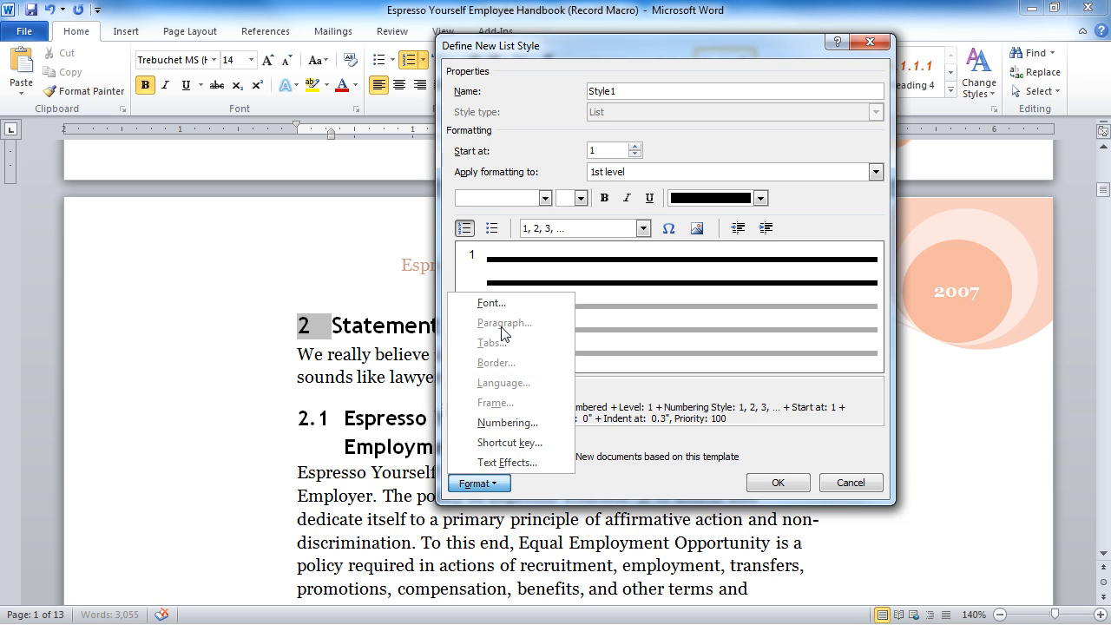
left_click(594, 483)
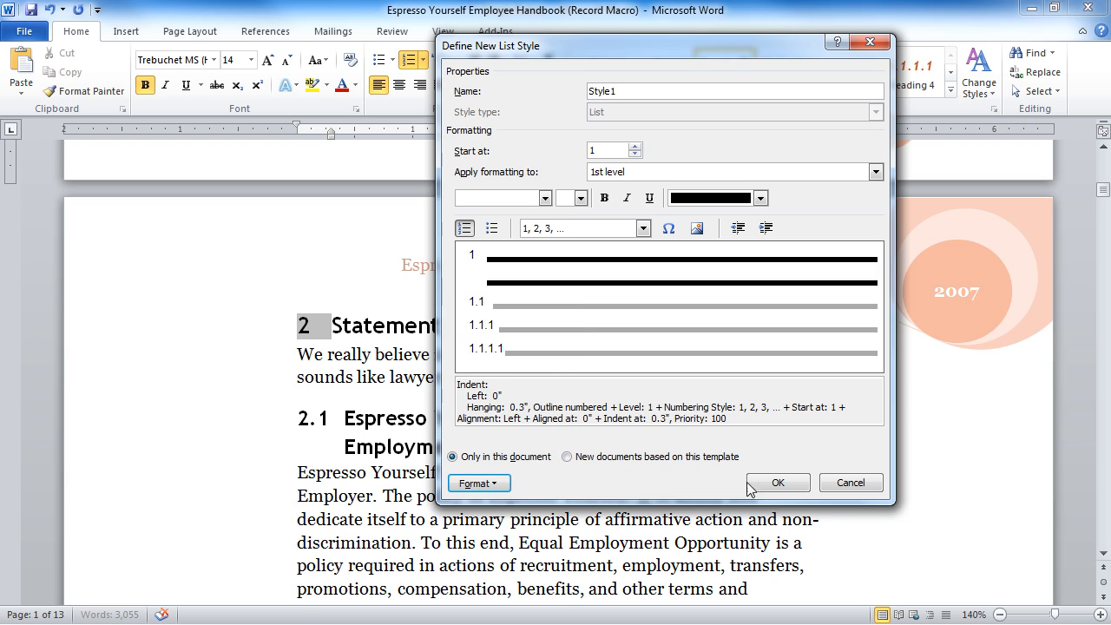
left_click(832, 488)
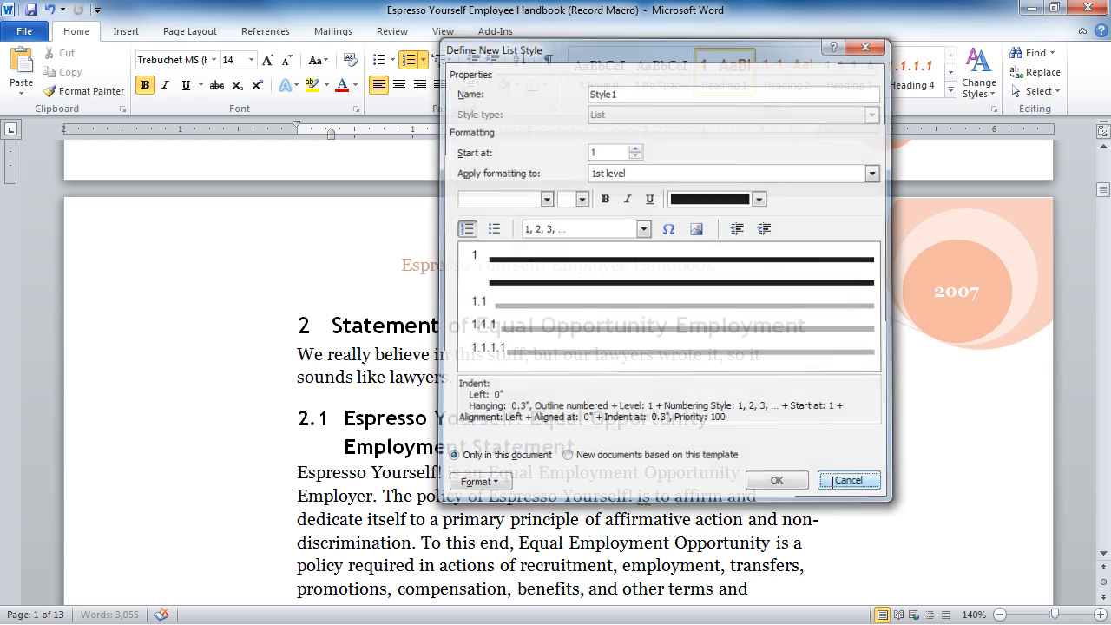